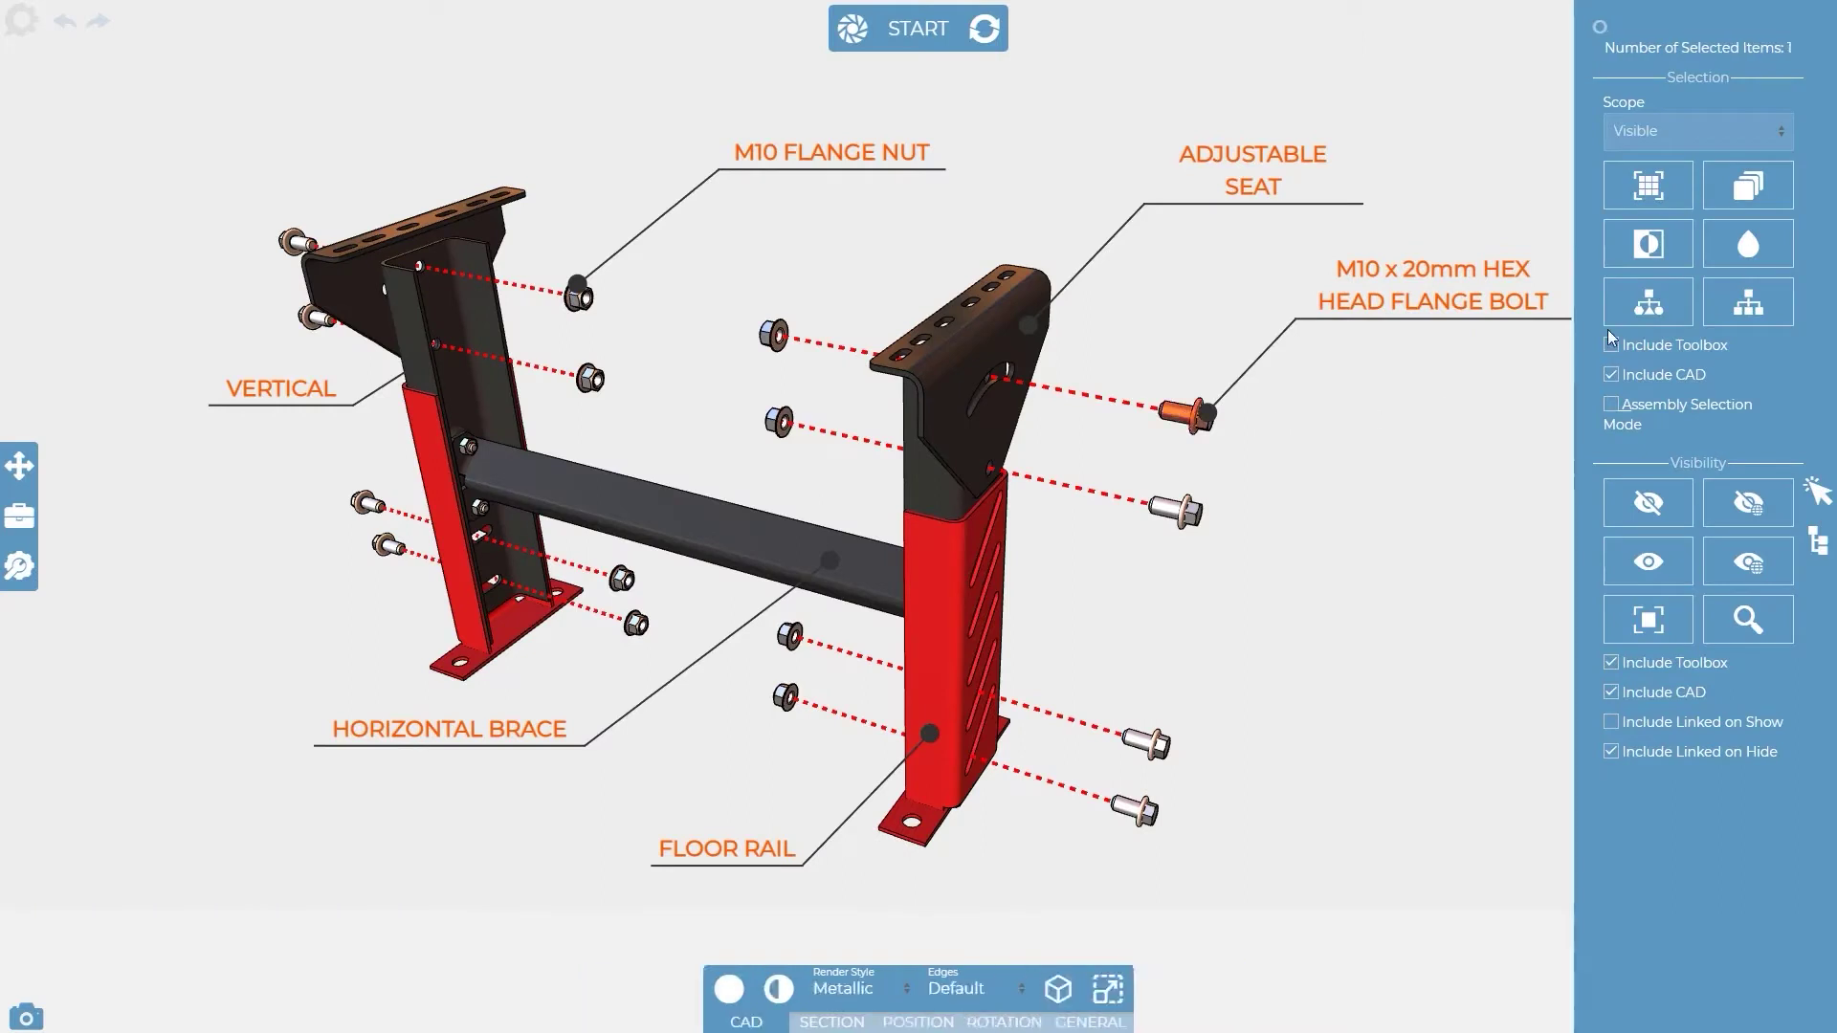
# Select the M10 hex flange bolt, try inverting the selection, then select all parts sharing its colour
pyautogui.click(1748, 185)
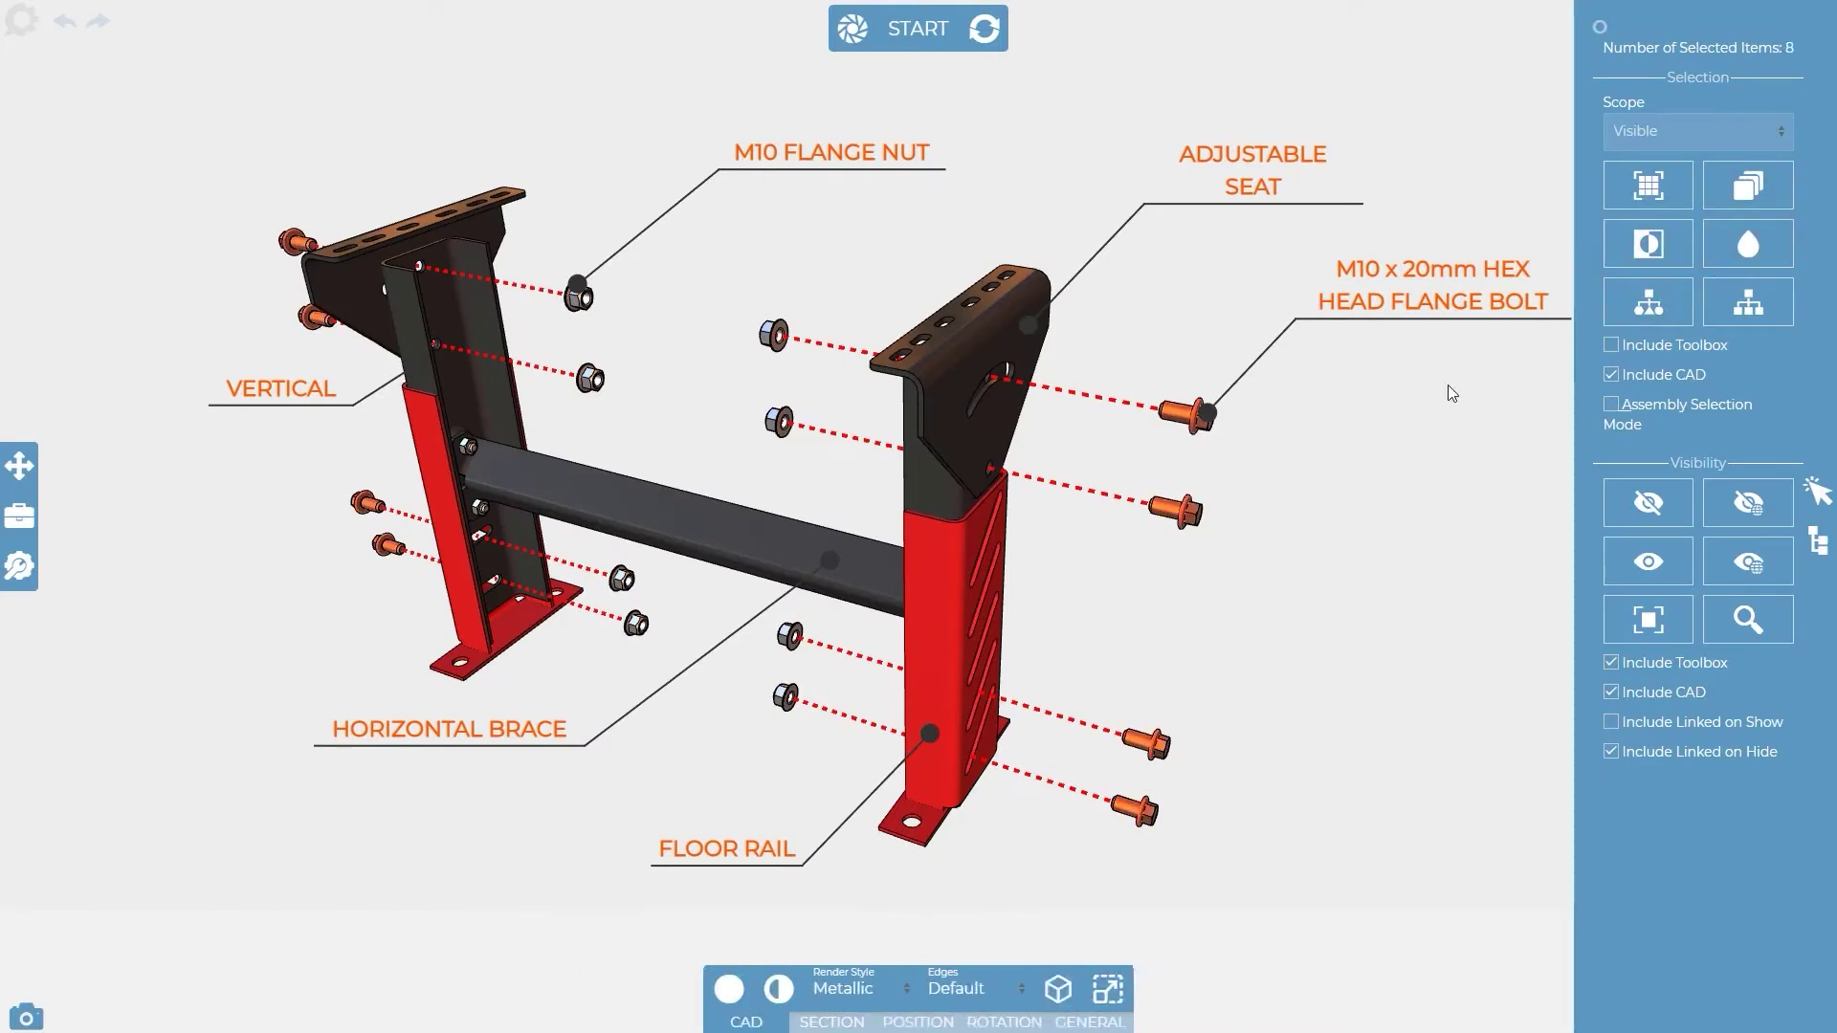
pyautogui.click(1188, 418)
pyautogui.click(1647, 244)
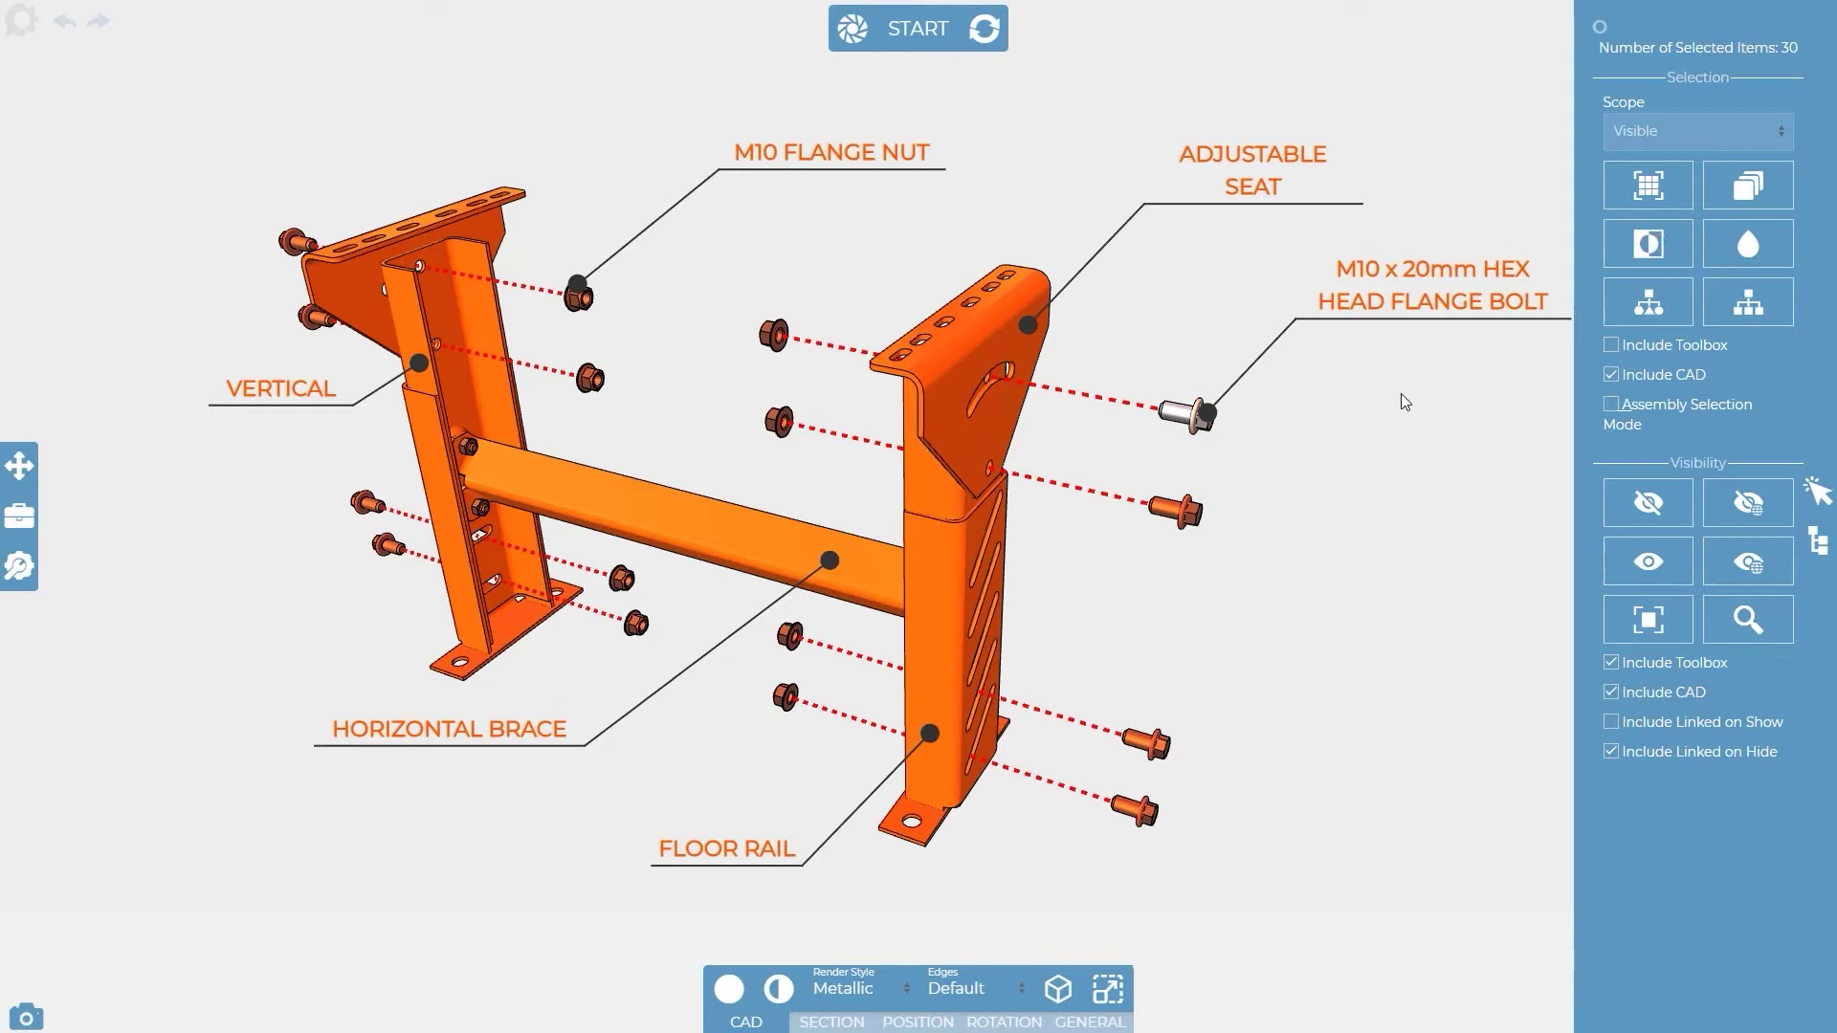
pyautogui.click(1313, 416)
pyautogui.click(1187, 419)
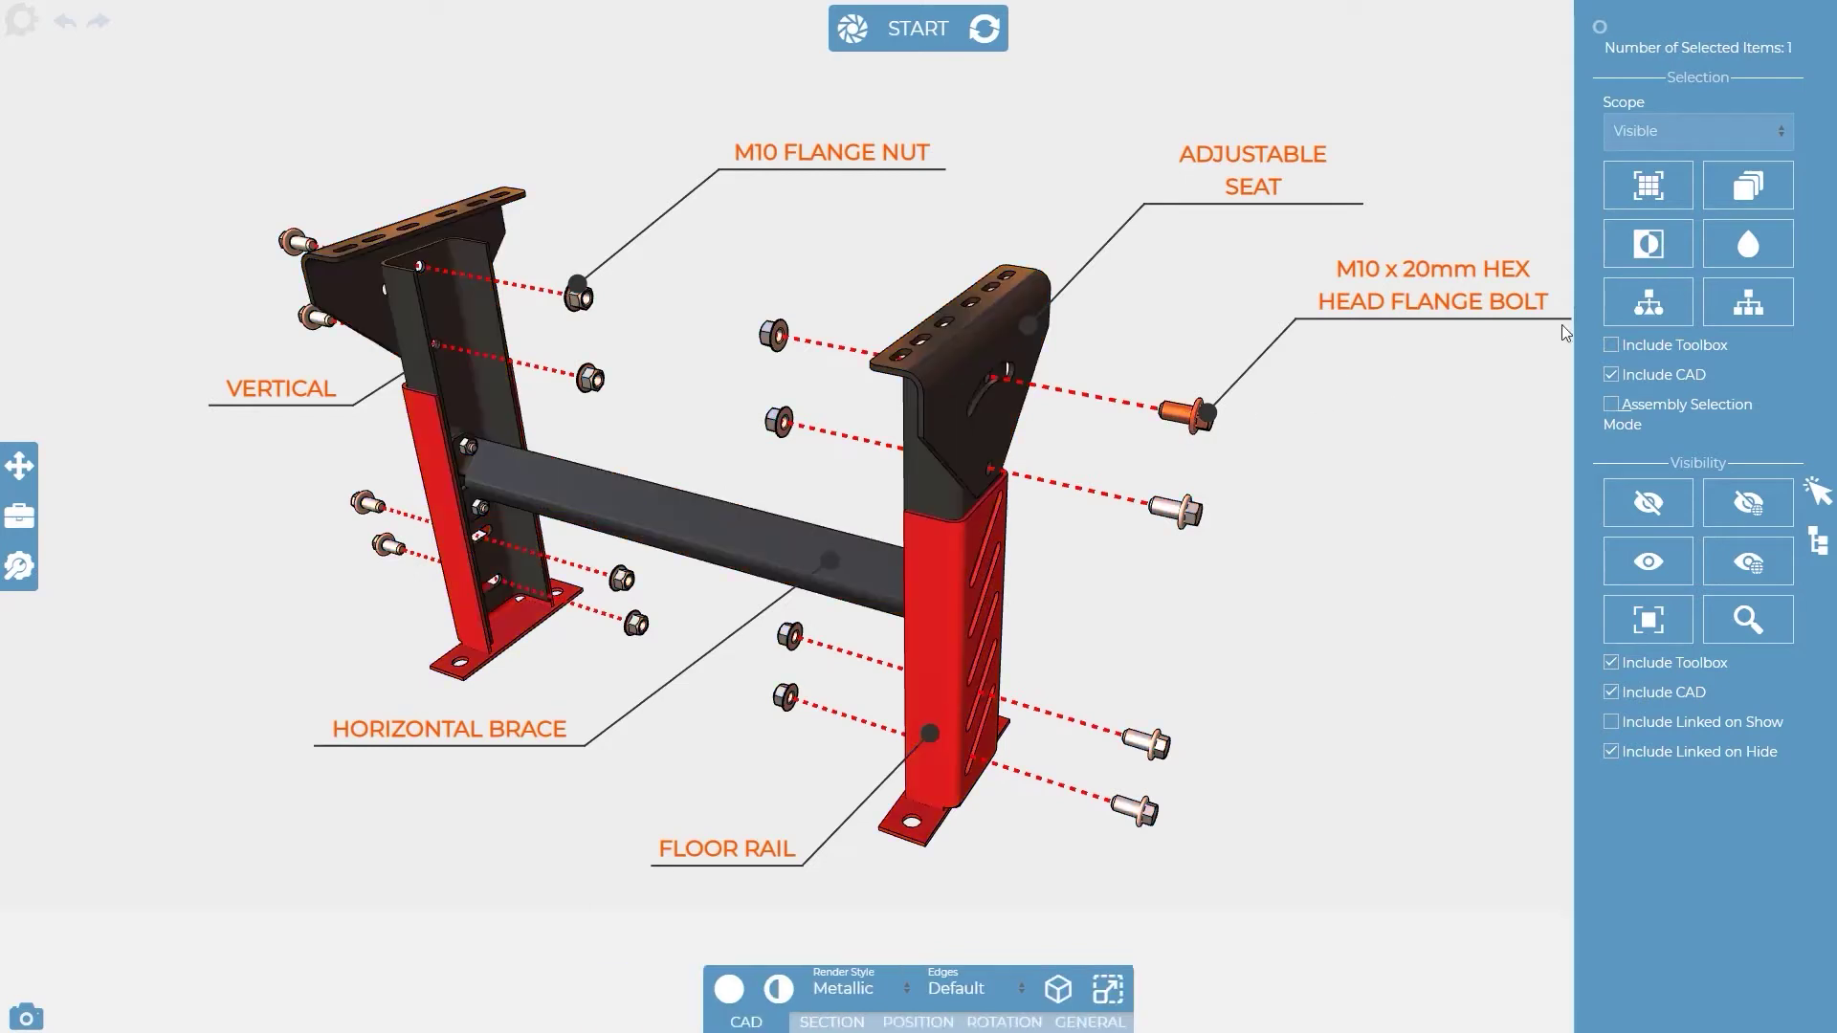
pyautogui.click(1736, 257)
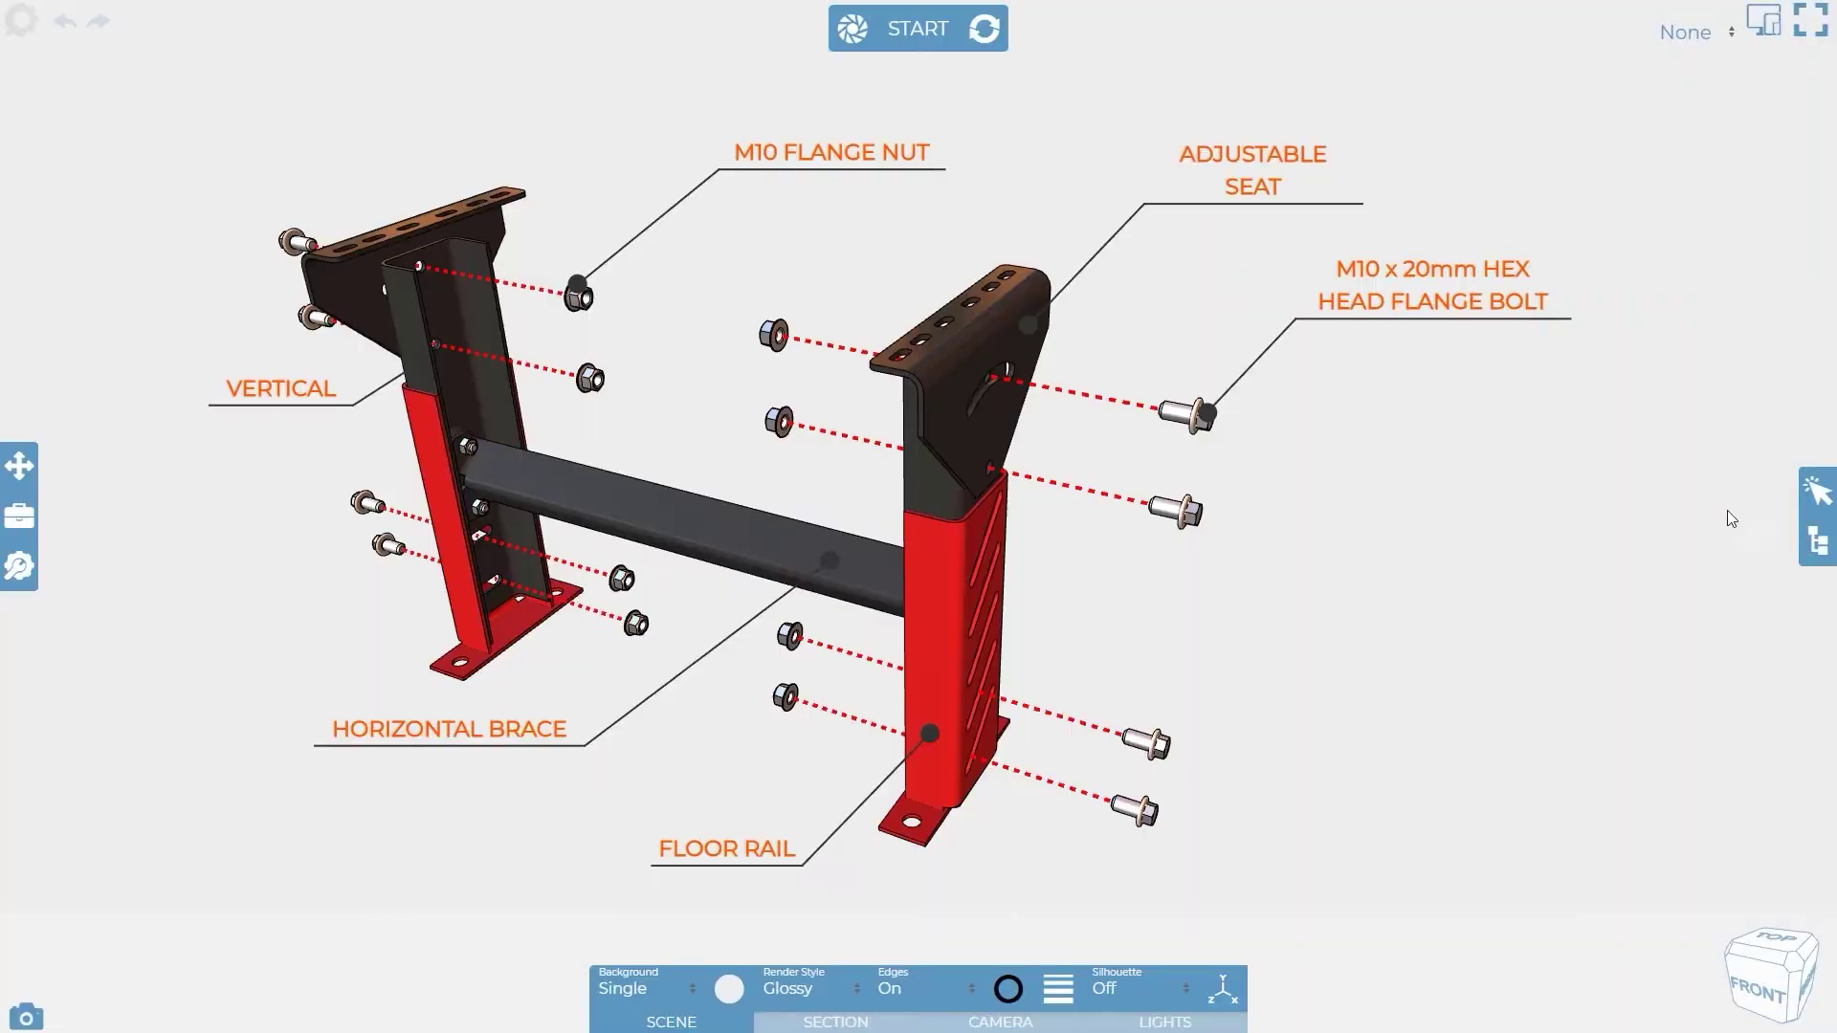
pyautogui.click(1815, 496)
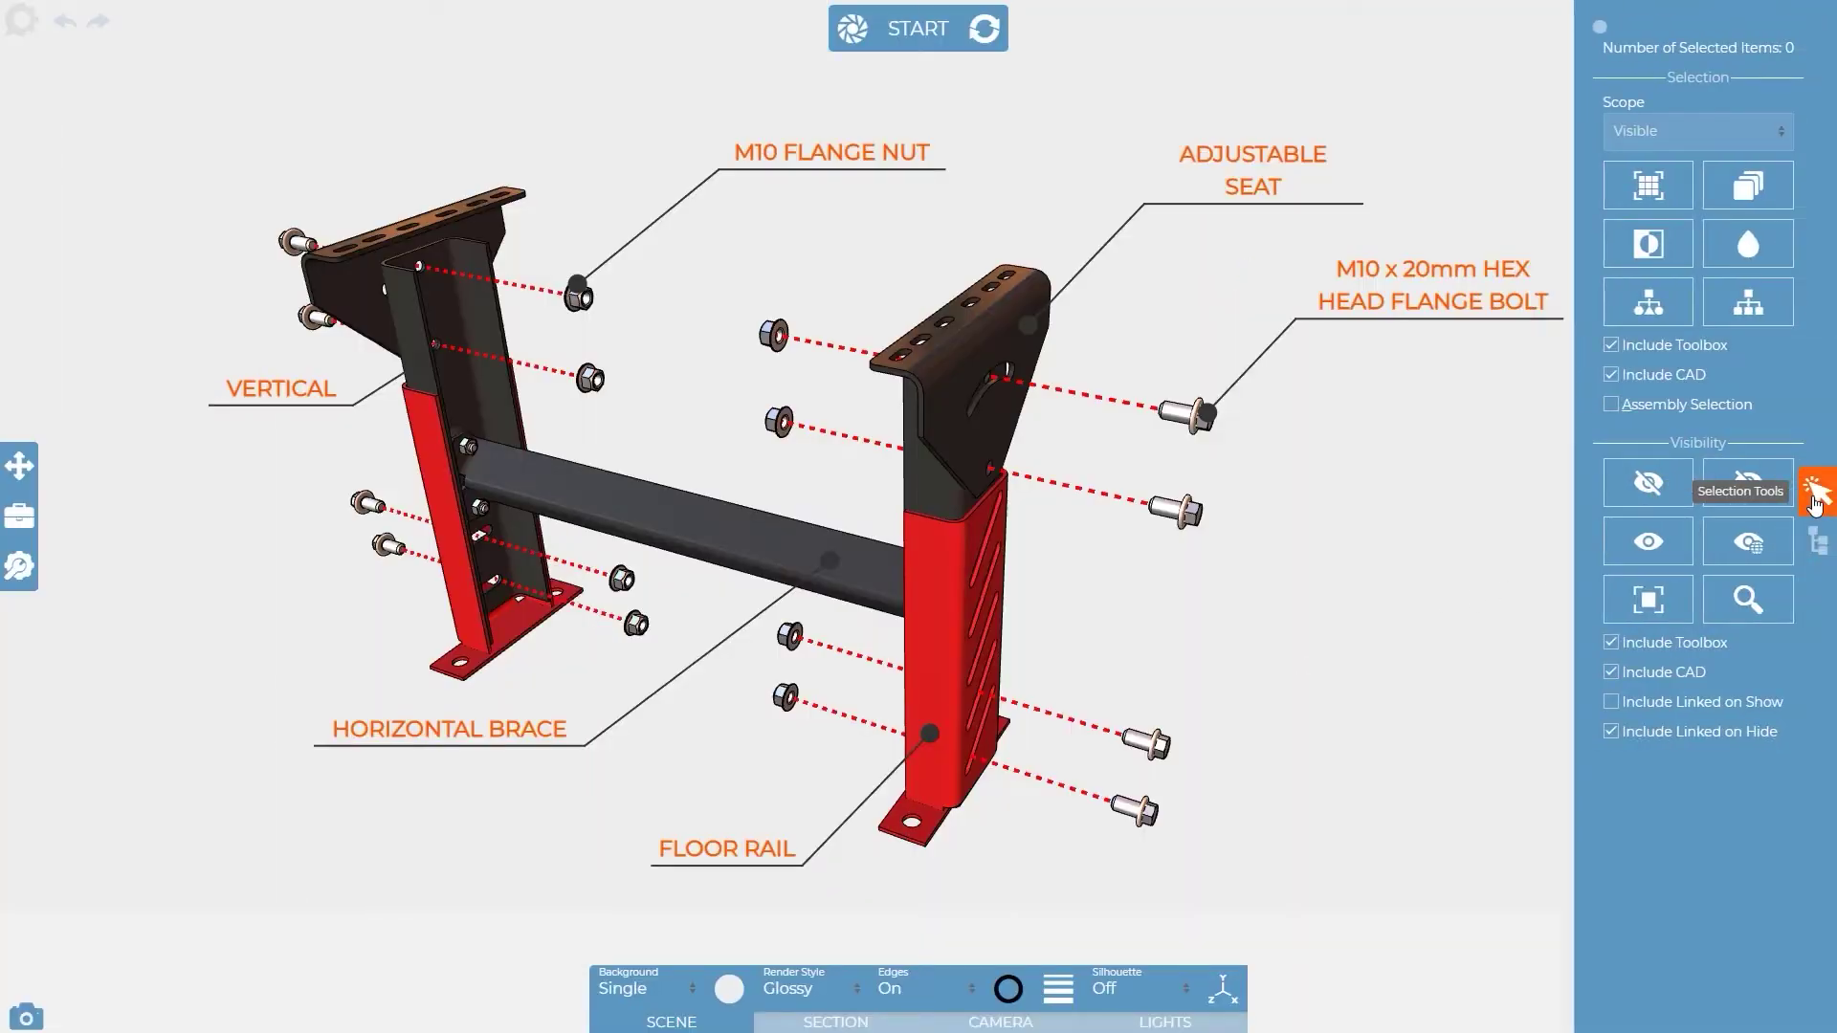
pyautogui.click(1523, 558)
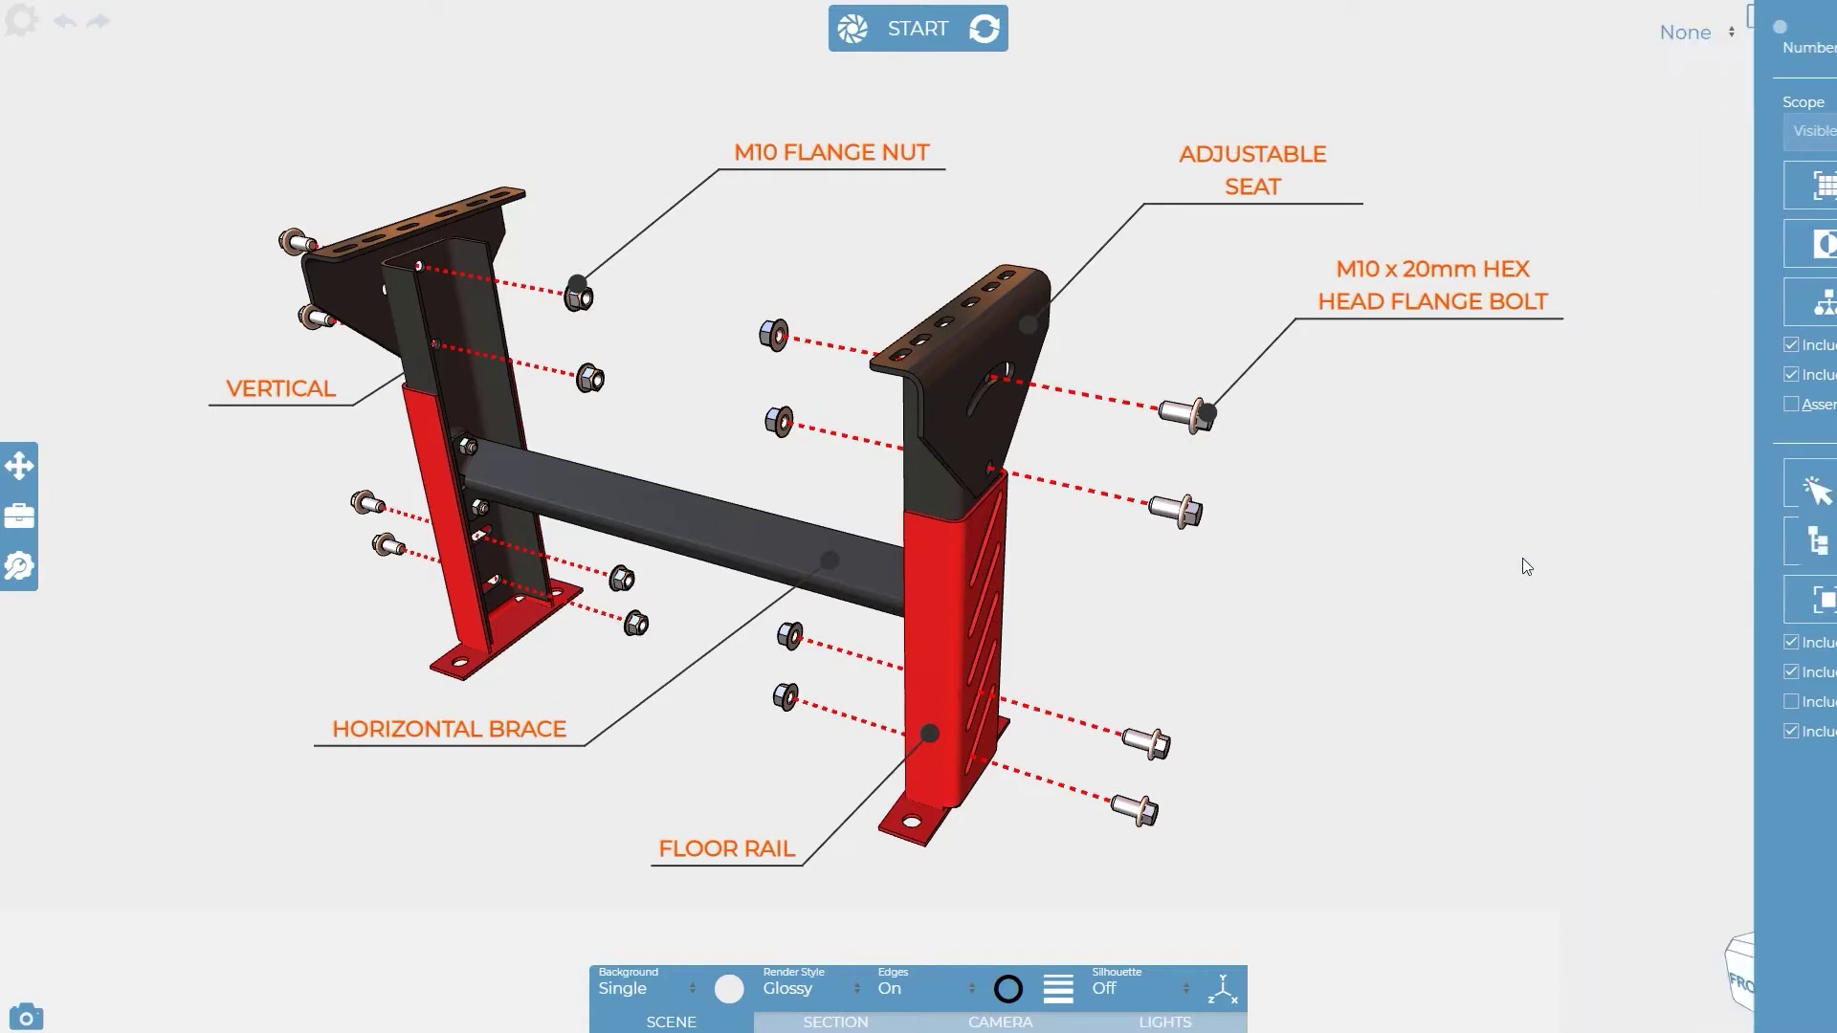
pyautogui.click(1815, 505)
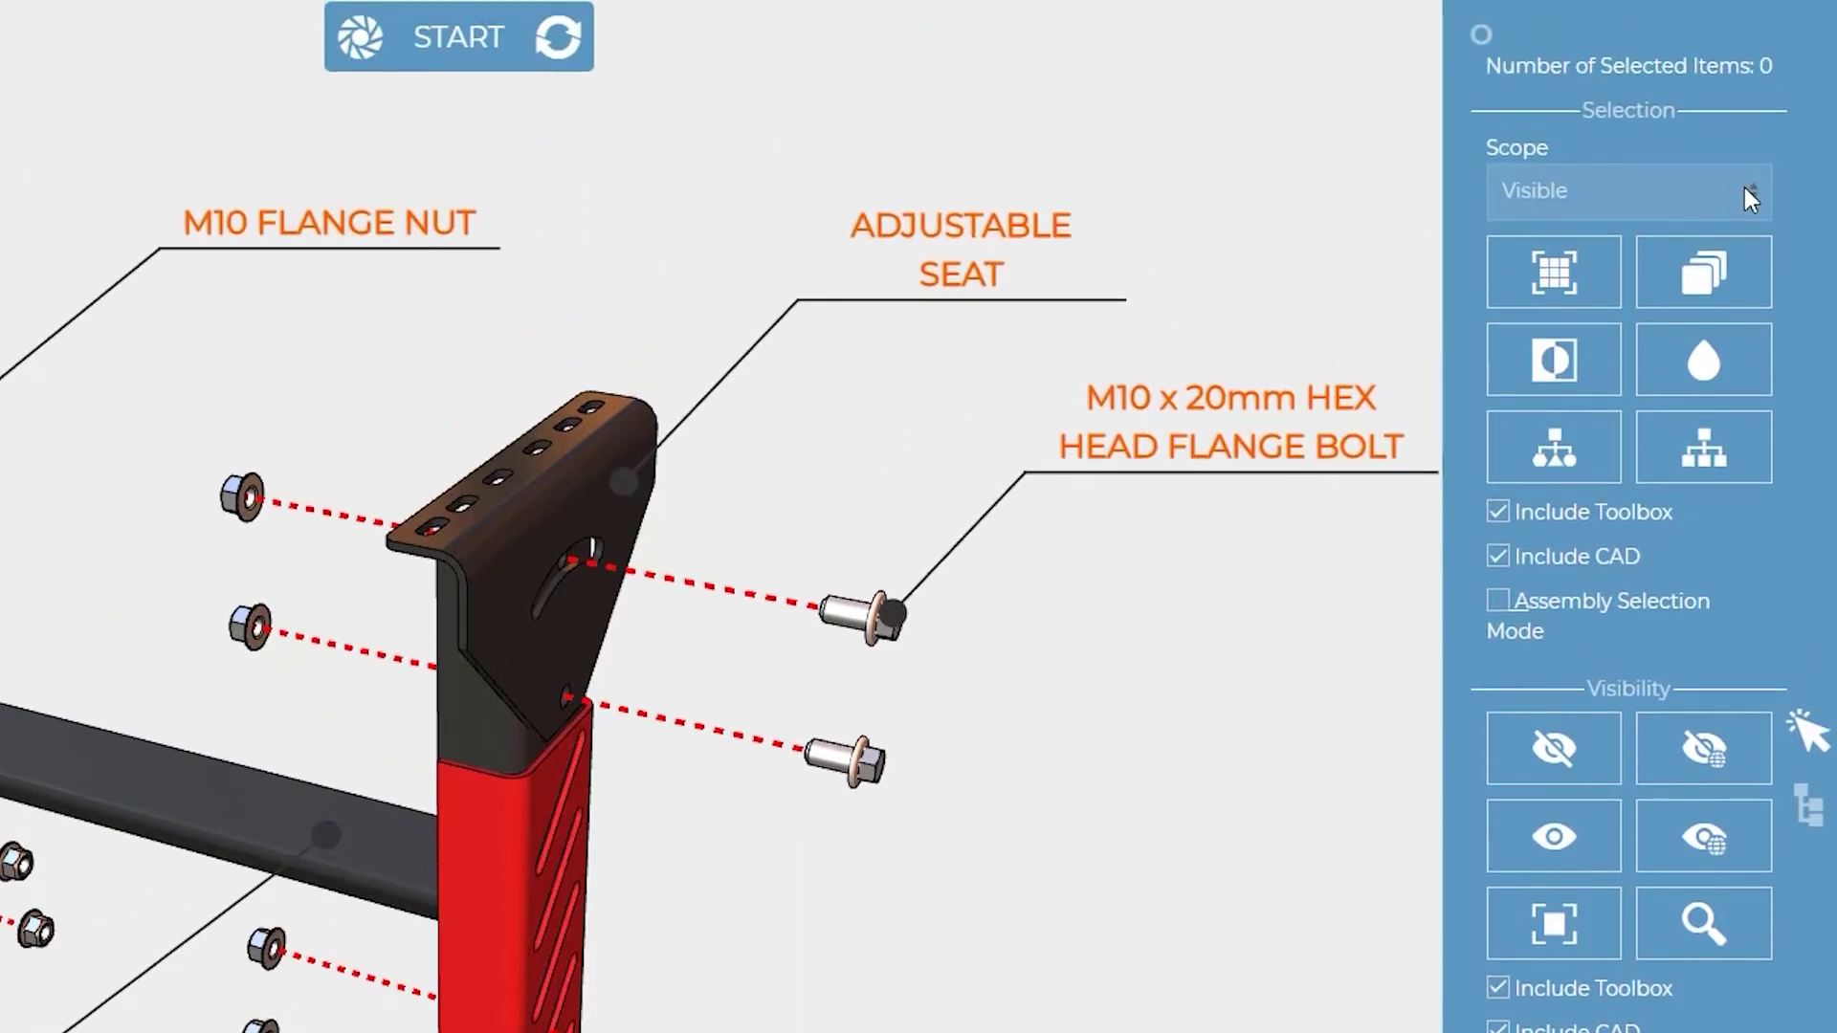
# Cycle the selection scope through All and Hidden, ending back on Visible
pyautogui.click(1743, 188)
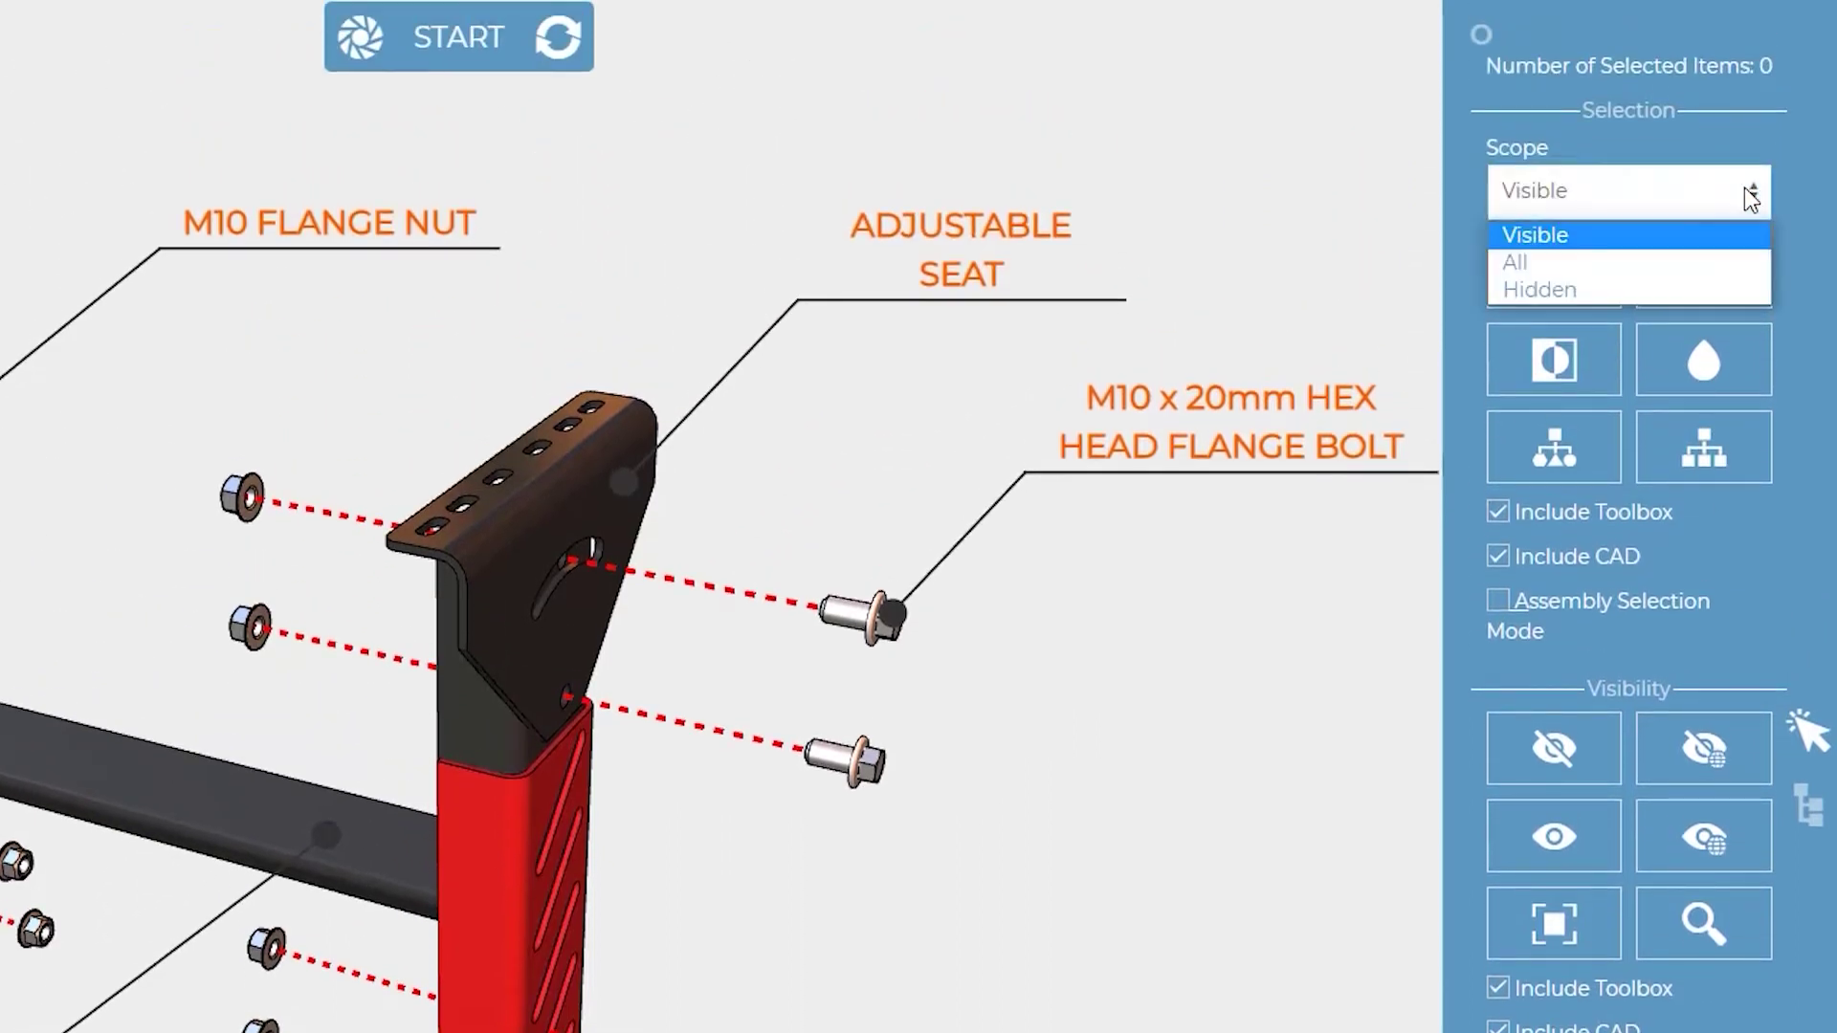
pyautogui.click(1752, 264)
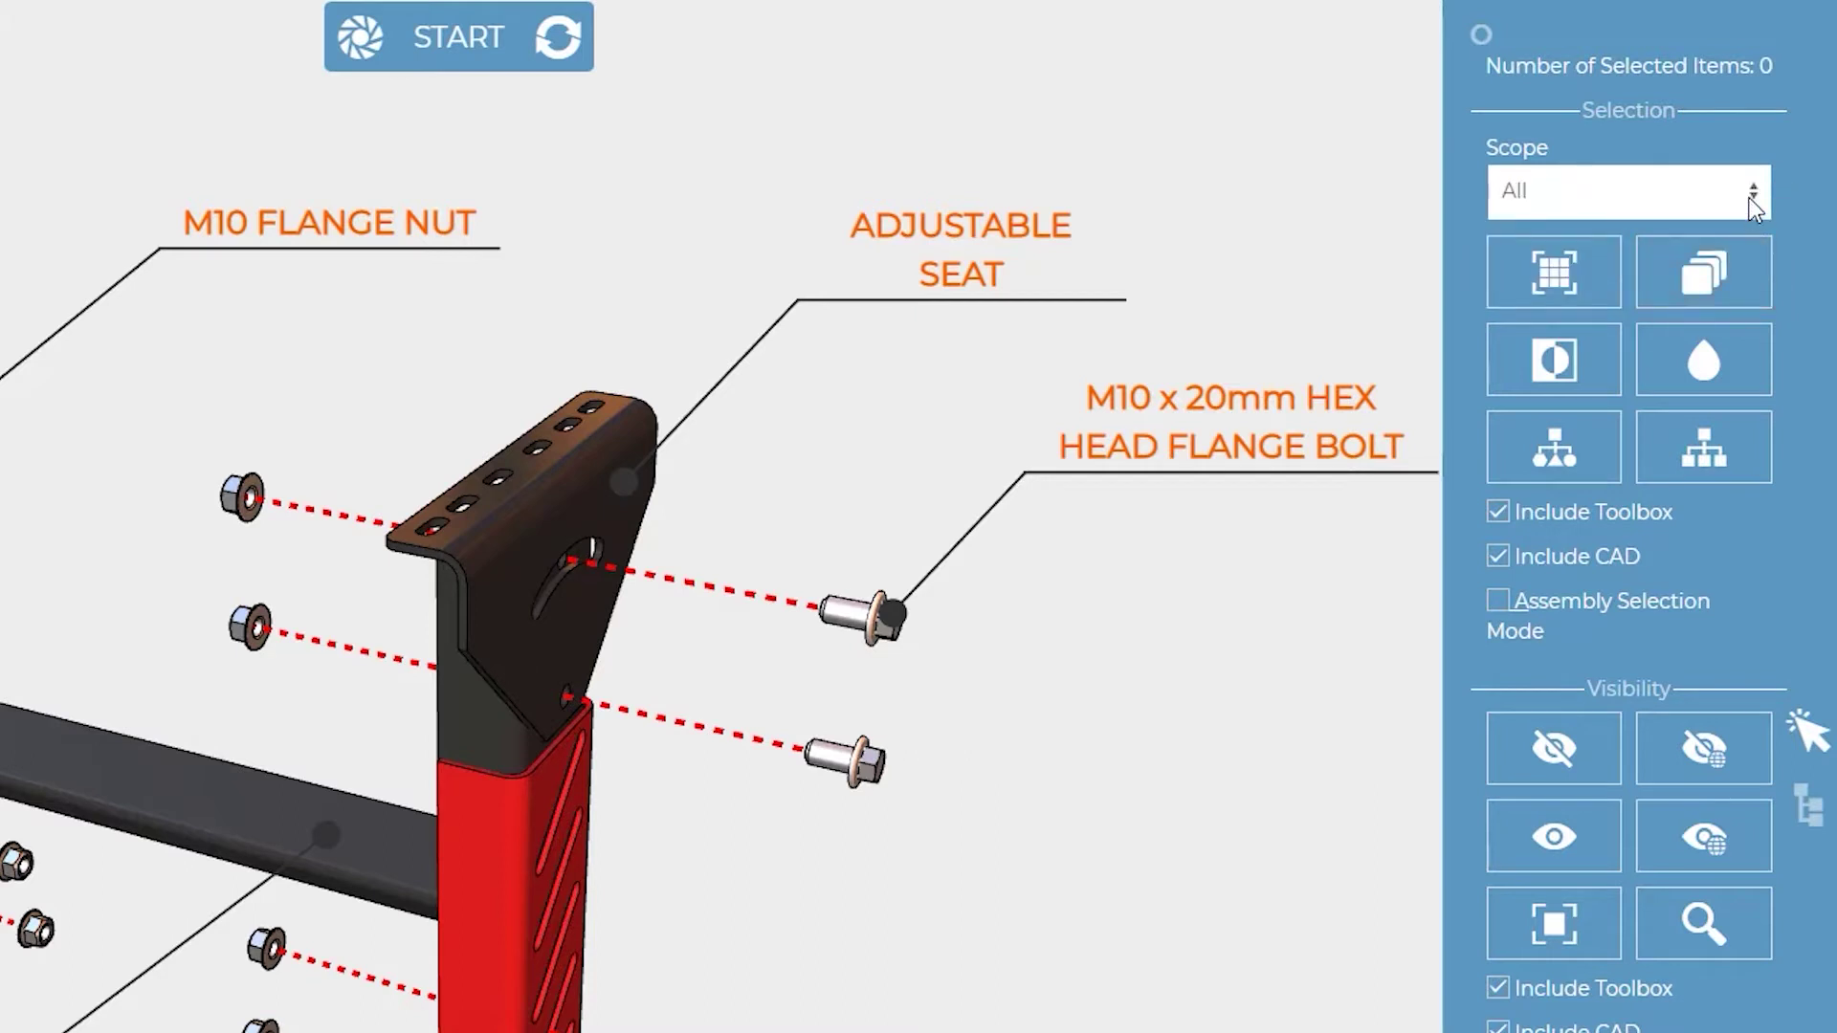
pyautogui.click(1751, 191)
pyautogui.click(1747, 235)
pyautogui.click(1749, 199)
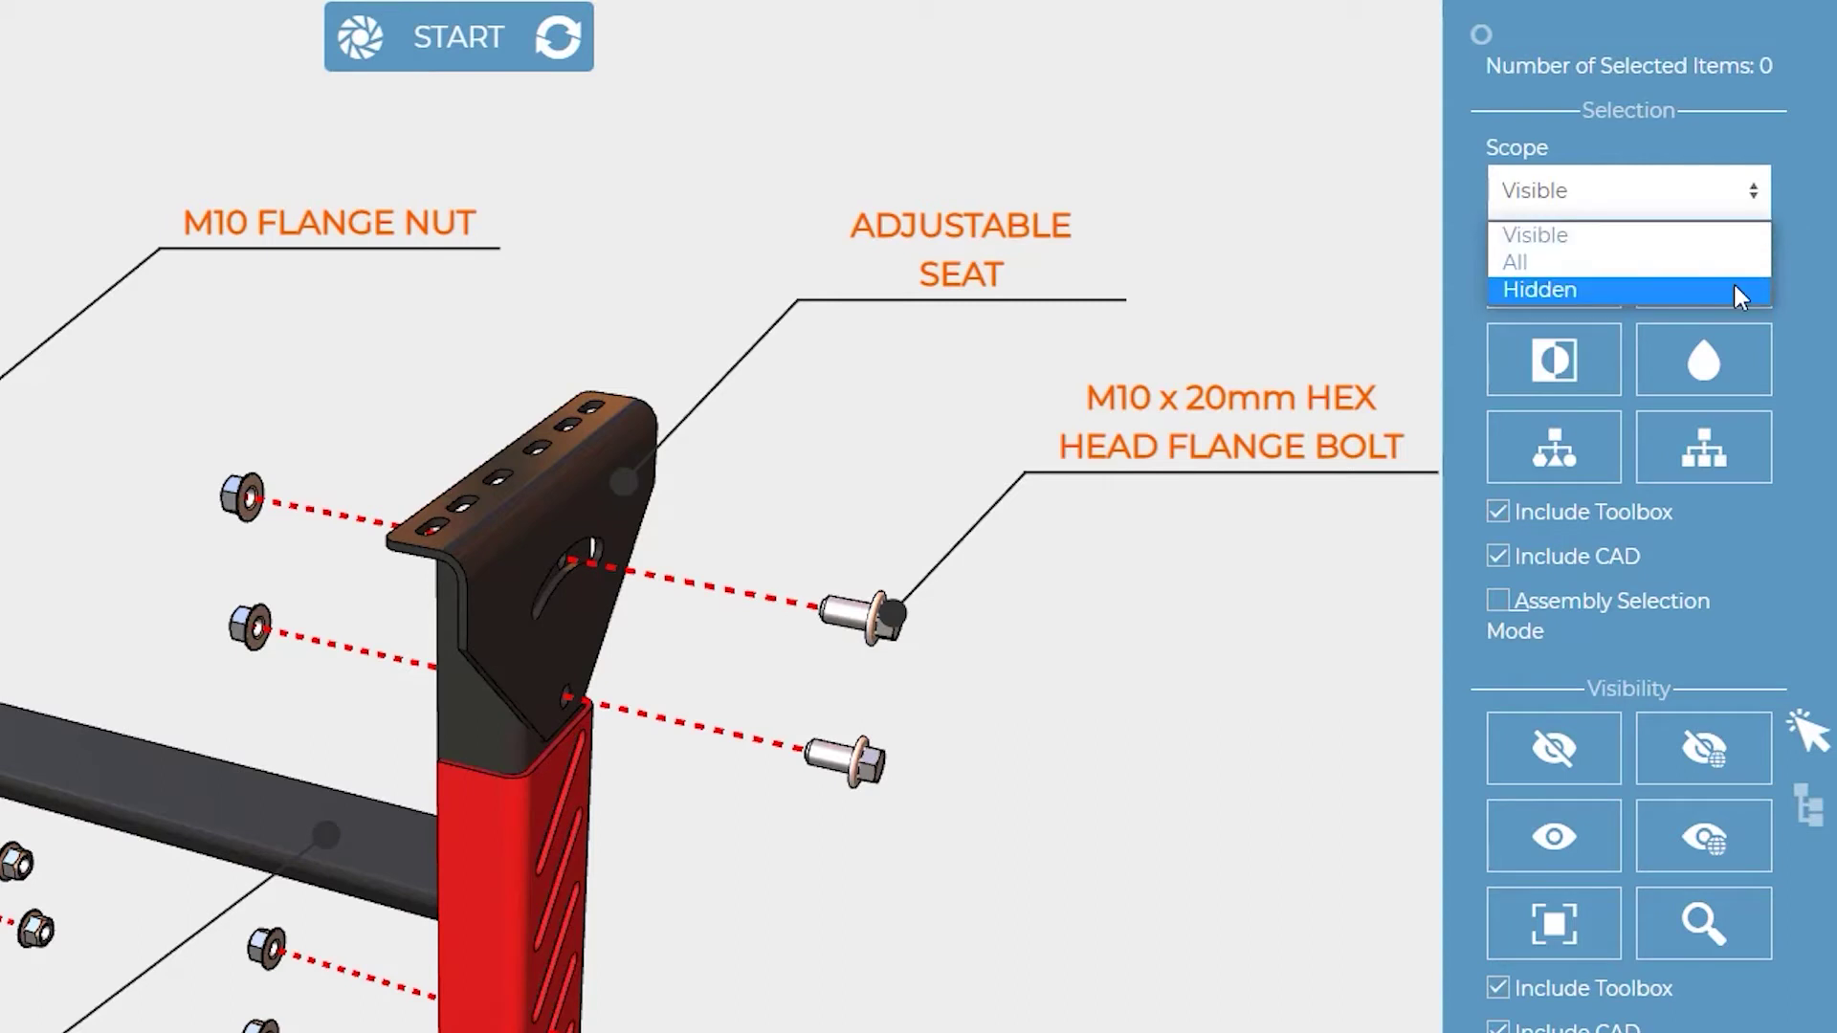
pyautogui.click(1739, 291)
pyautogui.click(1746, 197)
pyautogui.click(1731, 231)
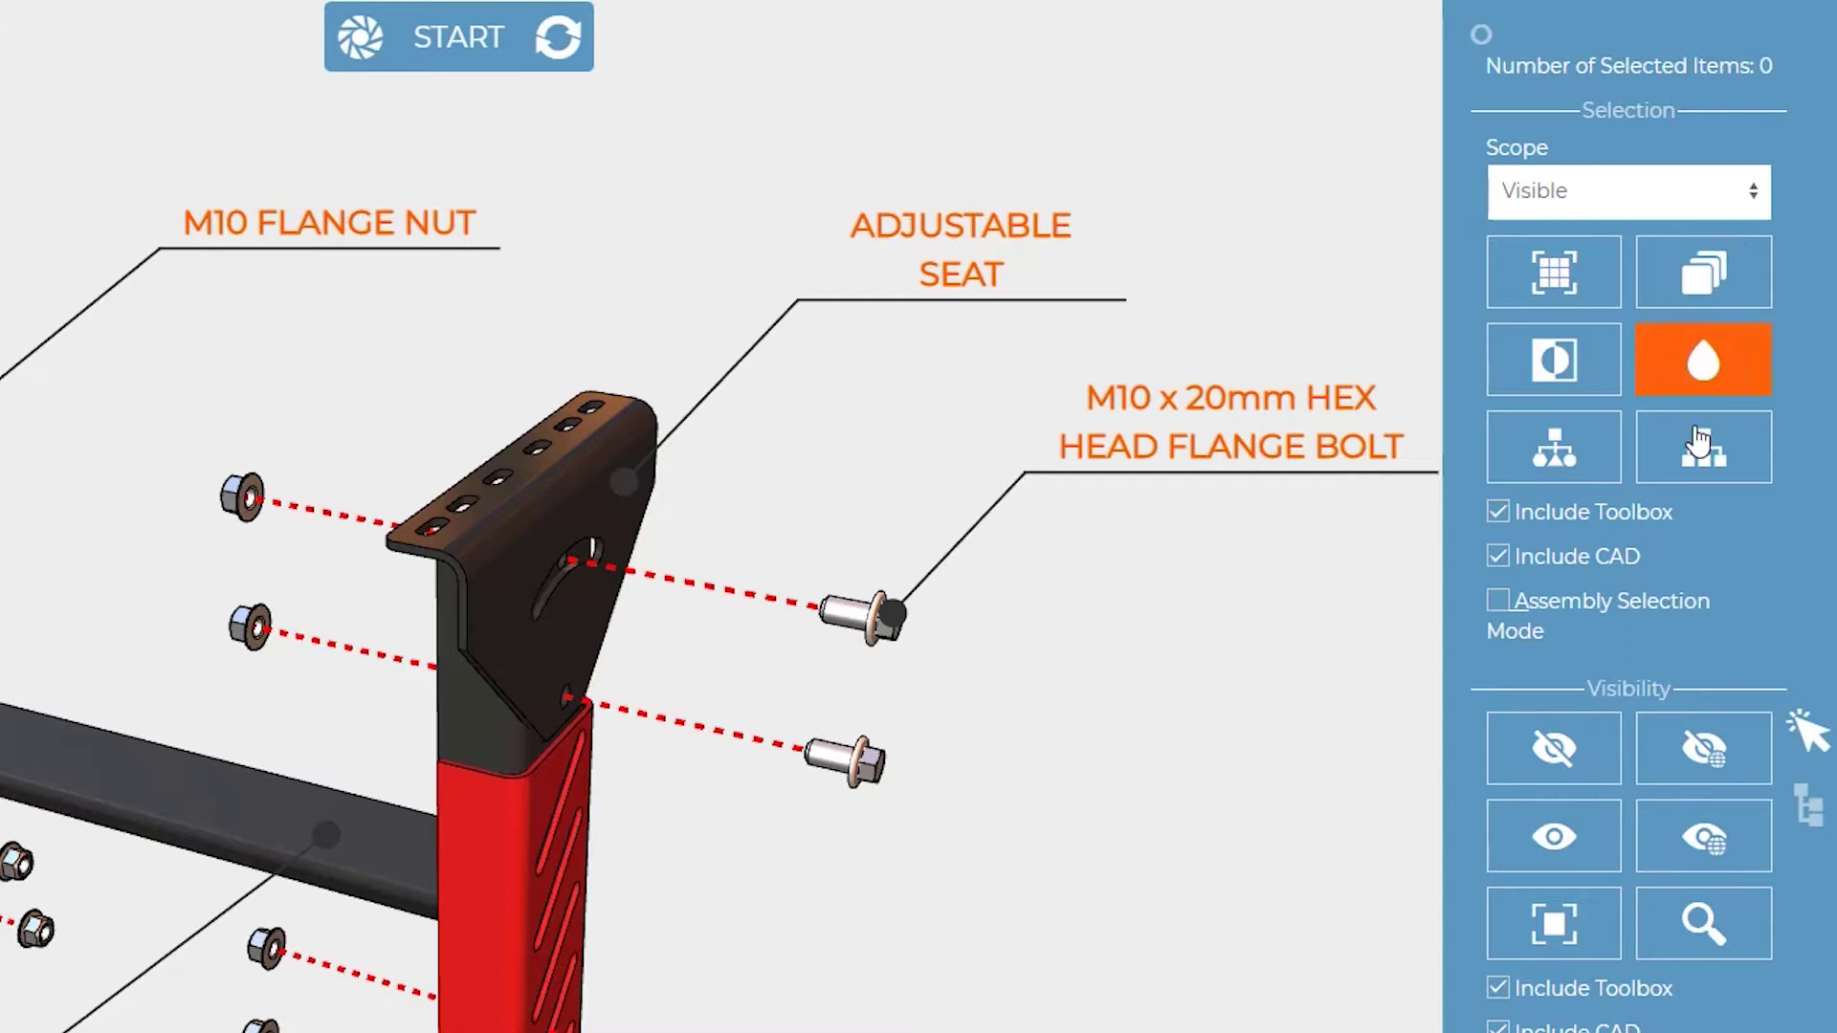
# Toggle the Include Toolbox and Include CAD options, then turn on Assembly Selection Mode
pyautogui.click(1507, 516)
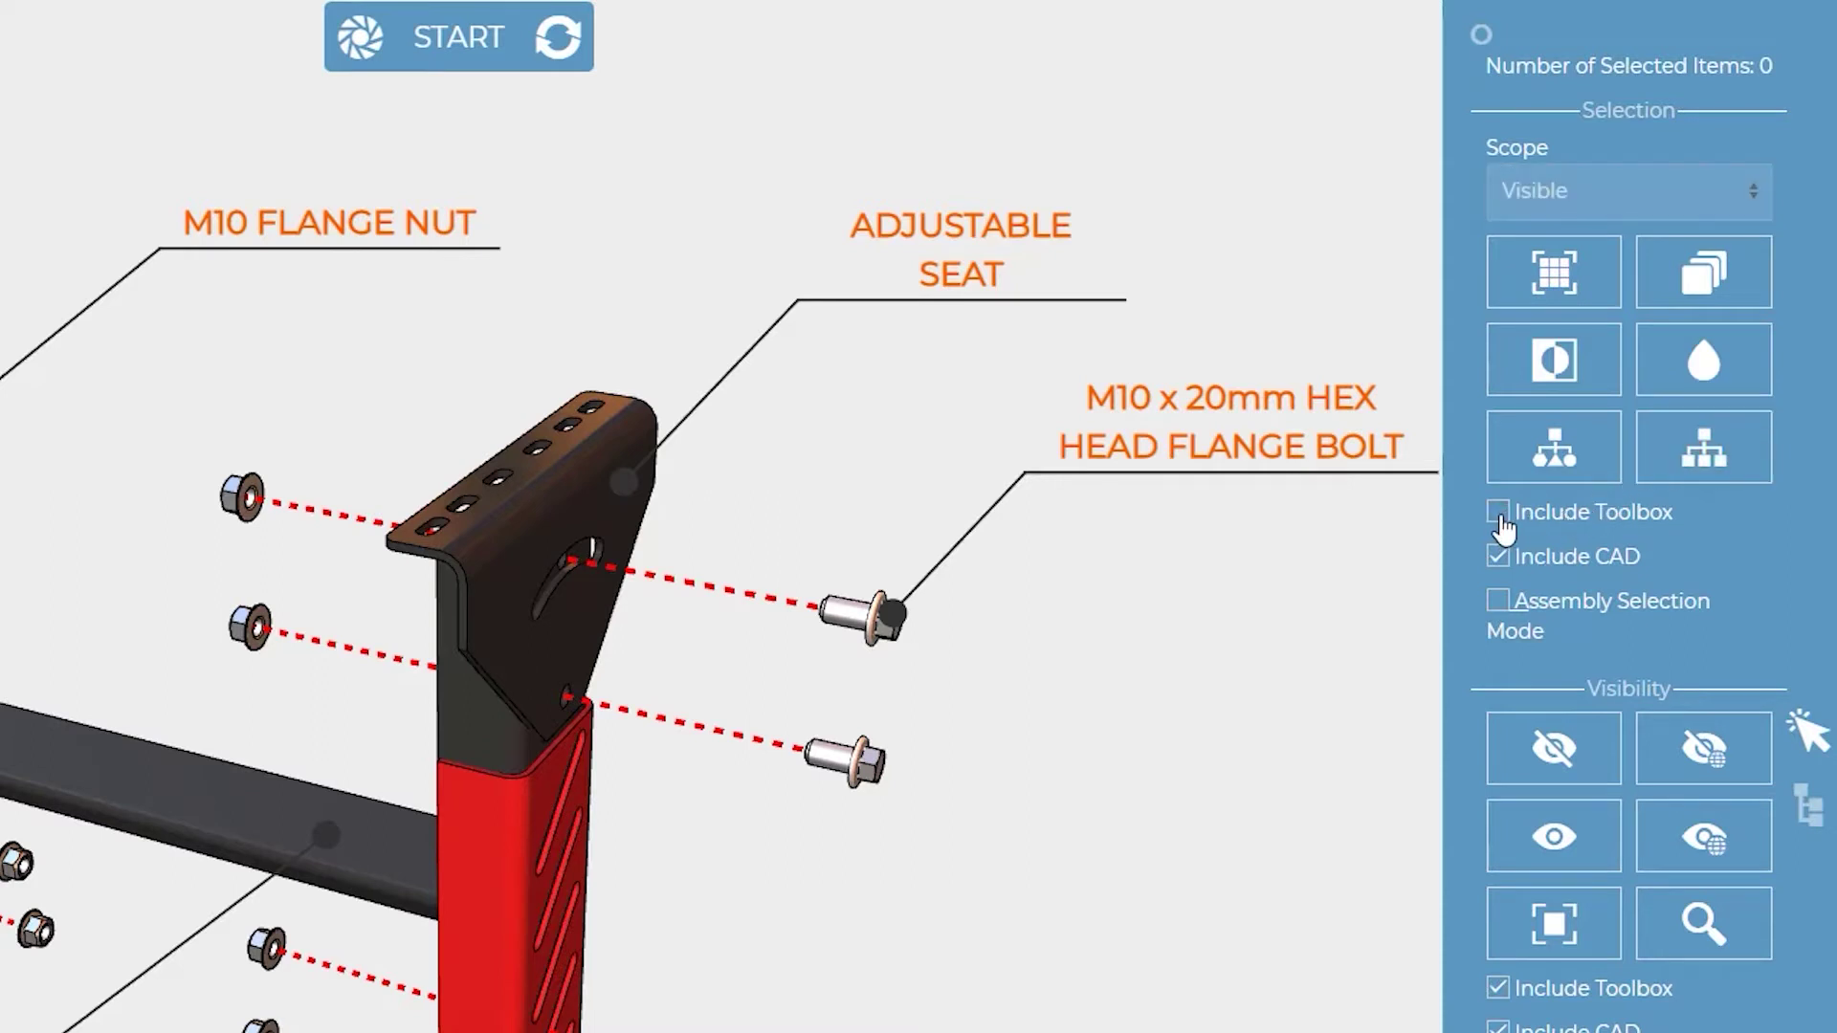
pyautogui.click(1503, 517)
pyautogui.click(1499, 562)
pyautogui.click(1503, 612)
# Turn off Assembly Selection Mode, test Select All and deselect, then enable Include Toolbox
pyautogui.click(1503, 612)
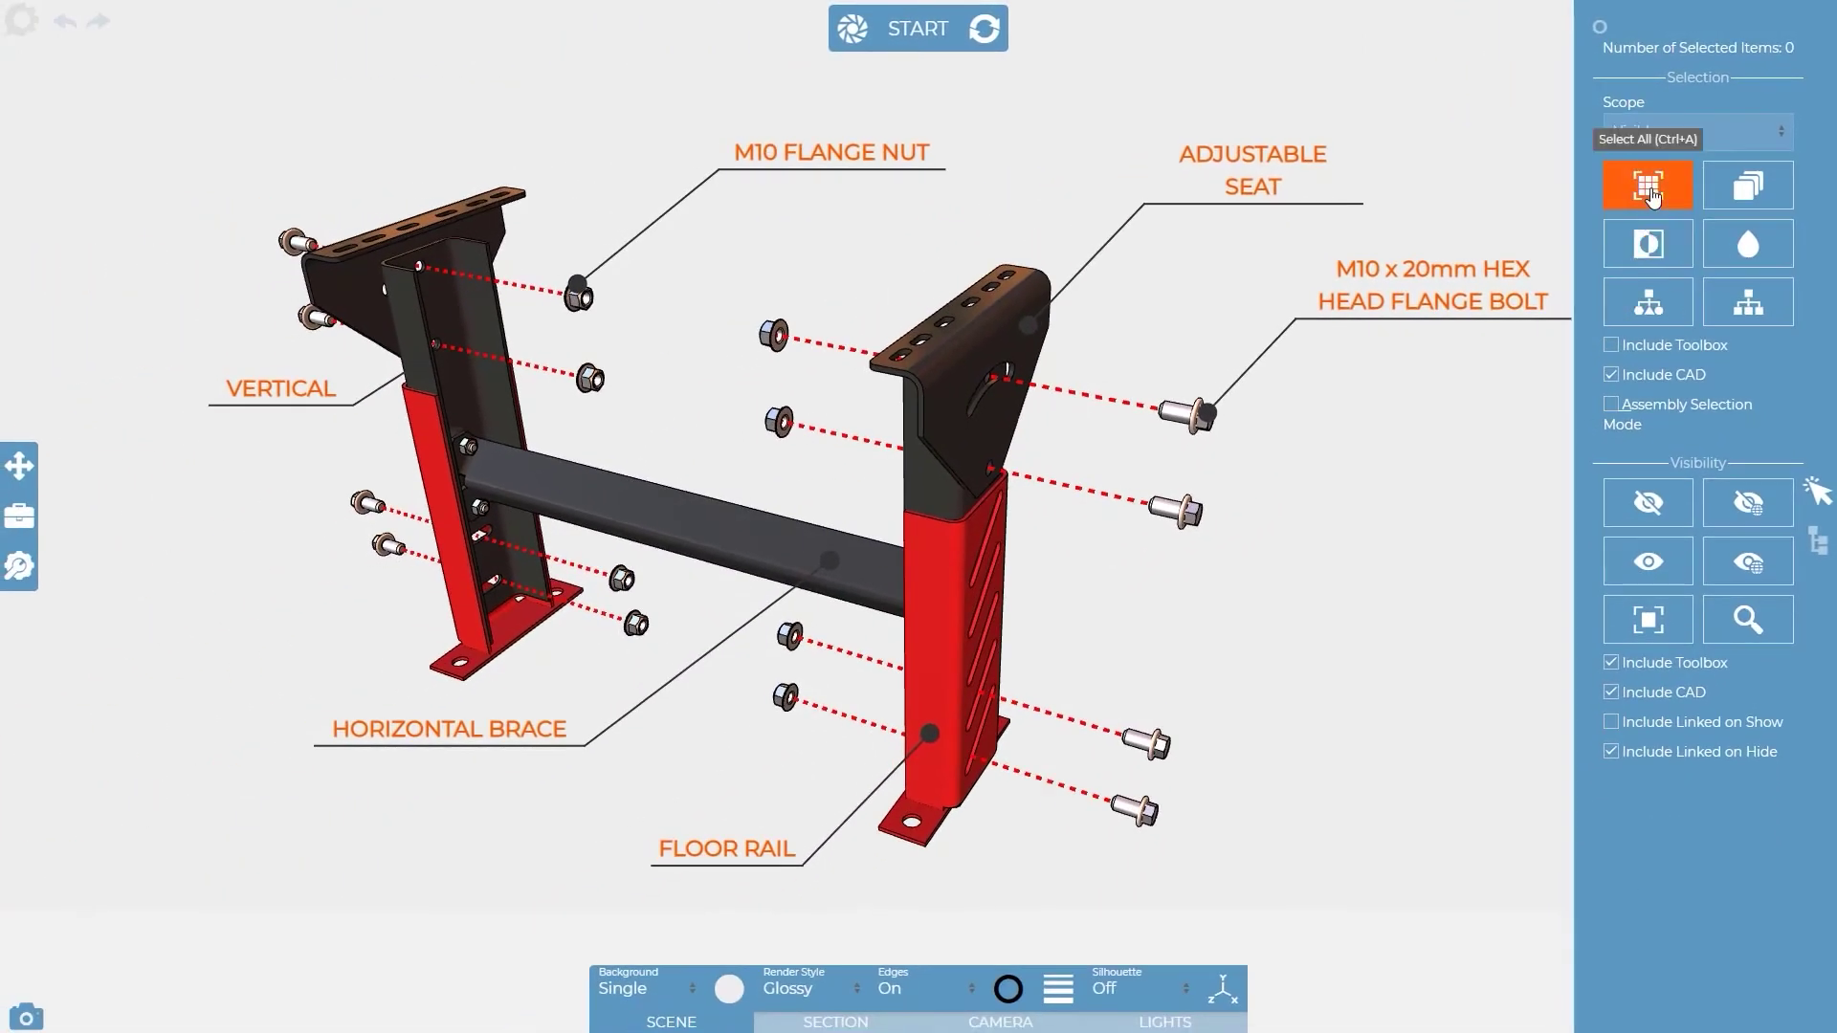
pyautogui.click(1649, 188)
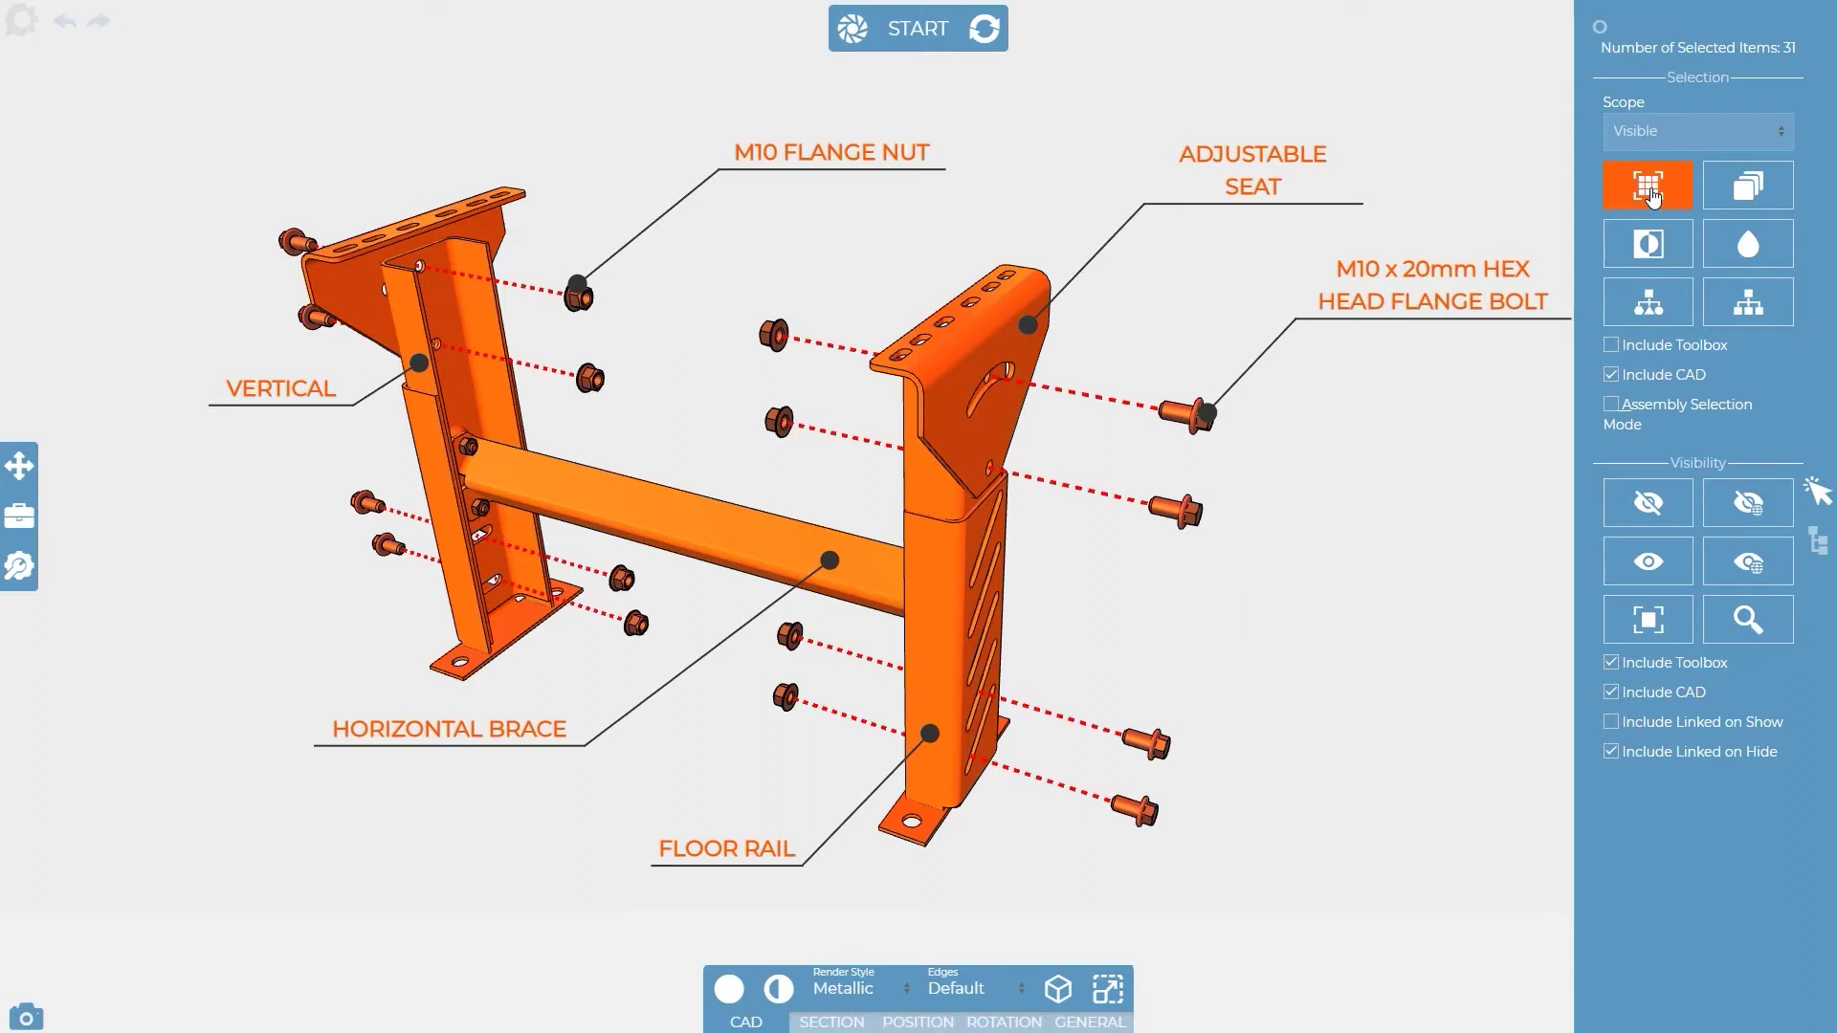
pyautogui.click(1530, 188)
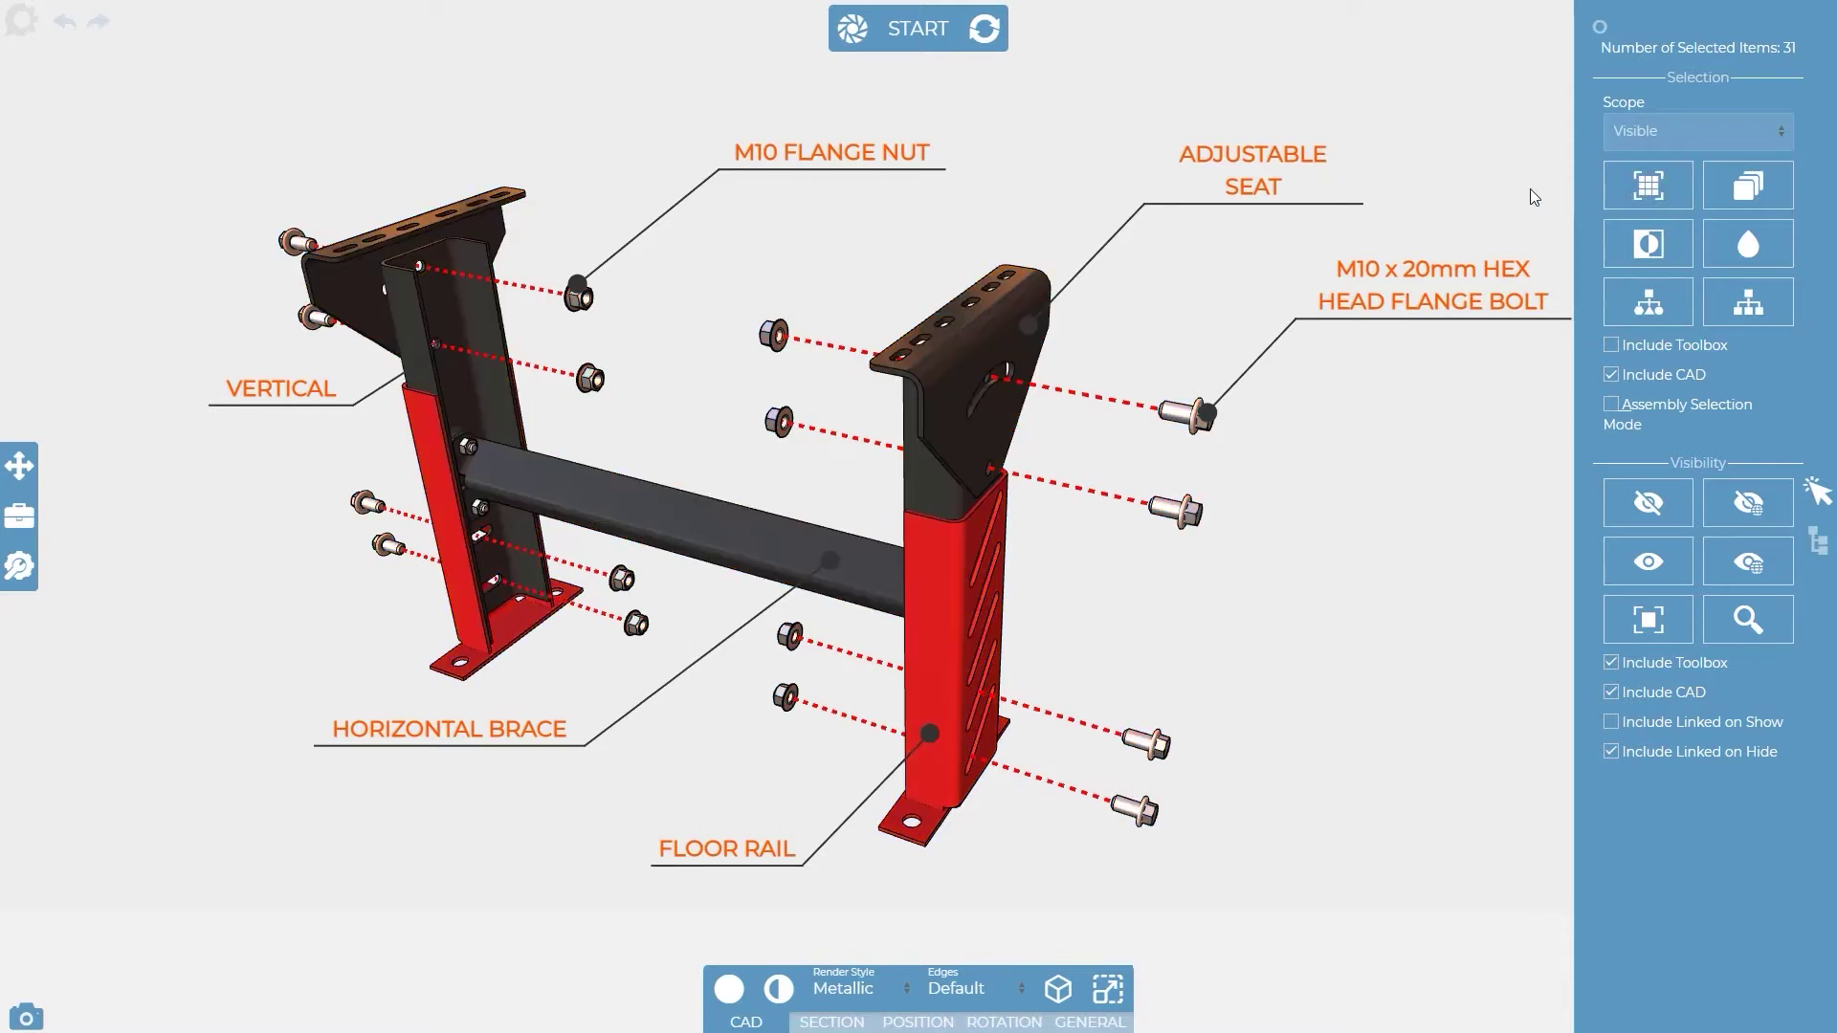
pyautogui.click(1611, 346)
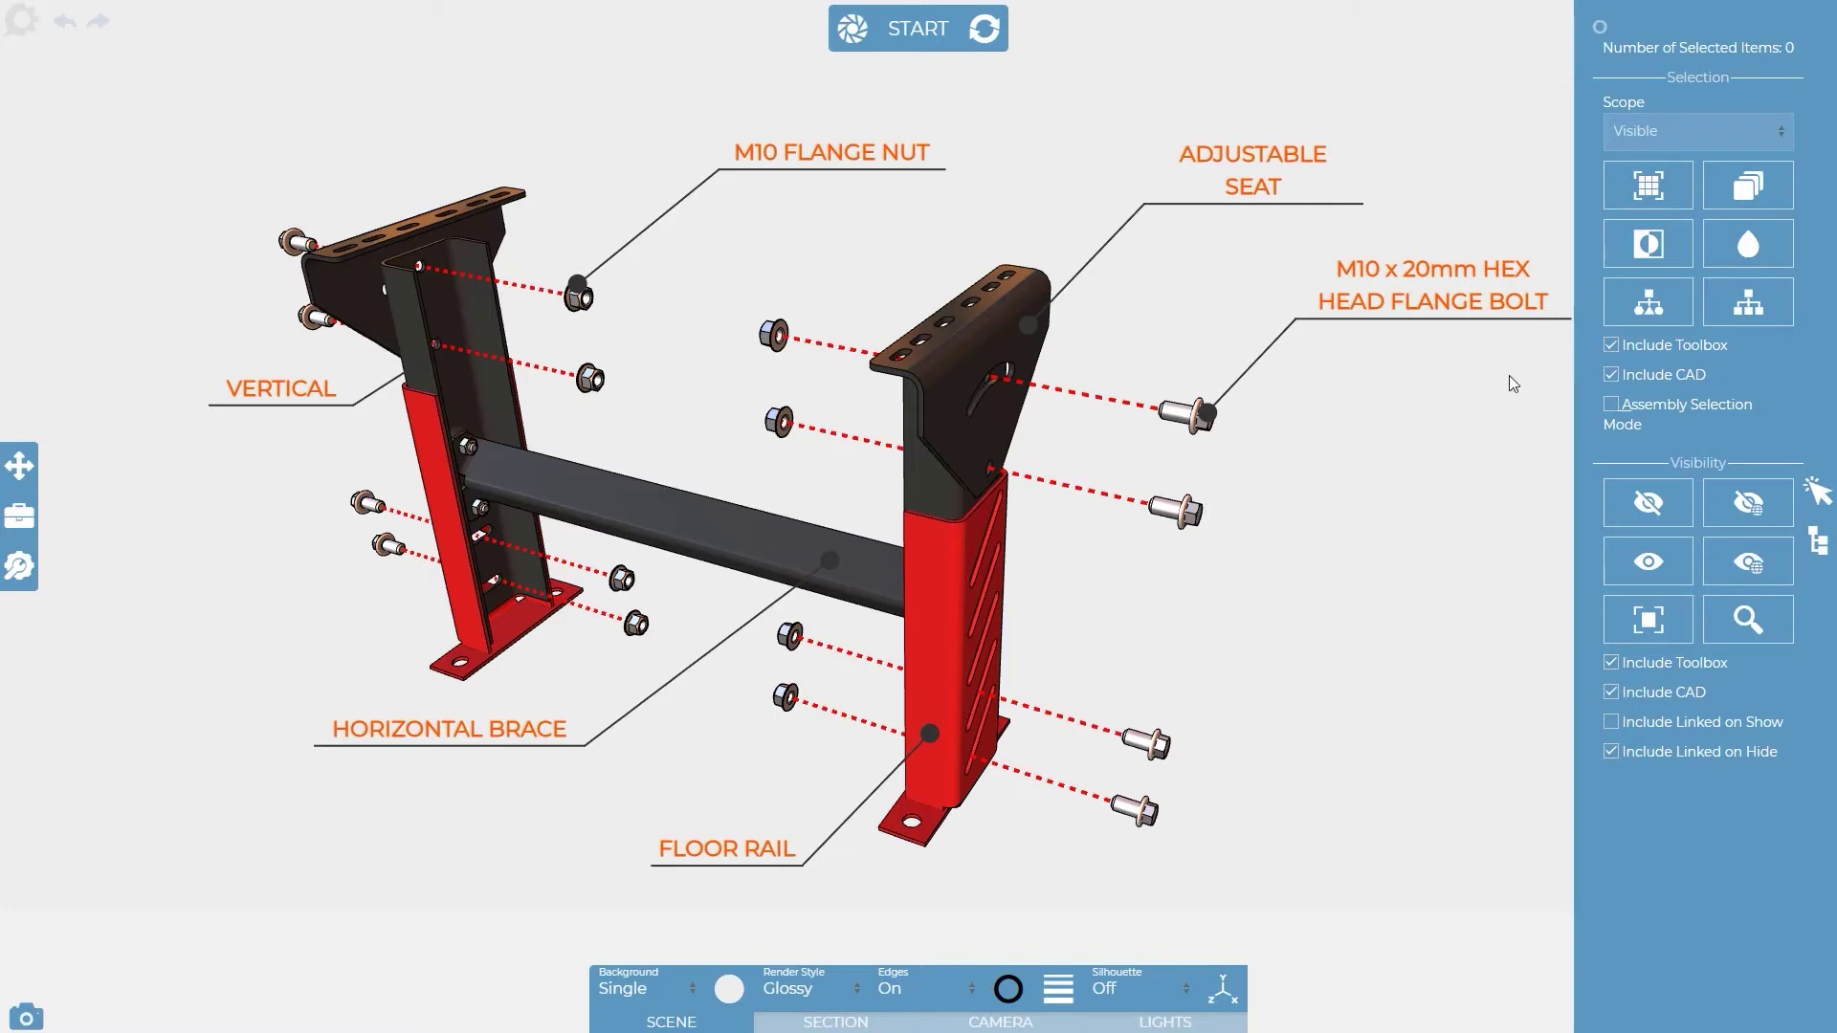
# Select everything with Ctrl+A, deselect with Escape, then switch off Include Toolbox
pyautogui.hotkey('ctrl', 'a')
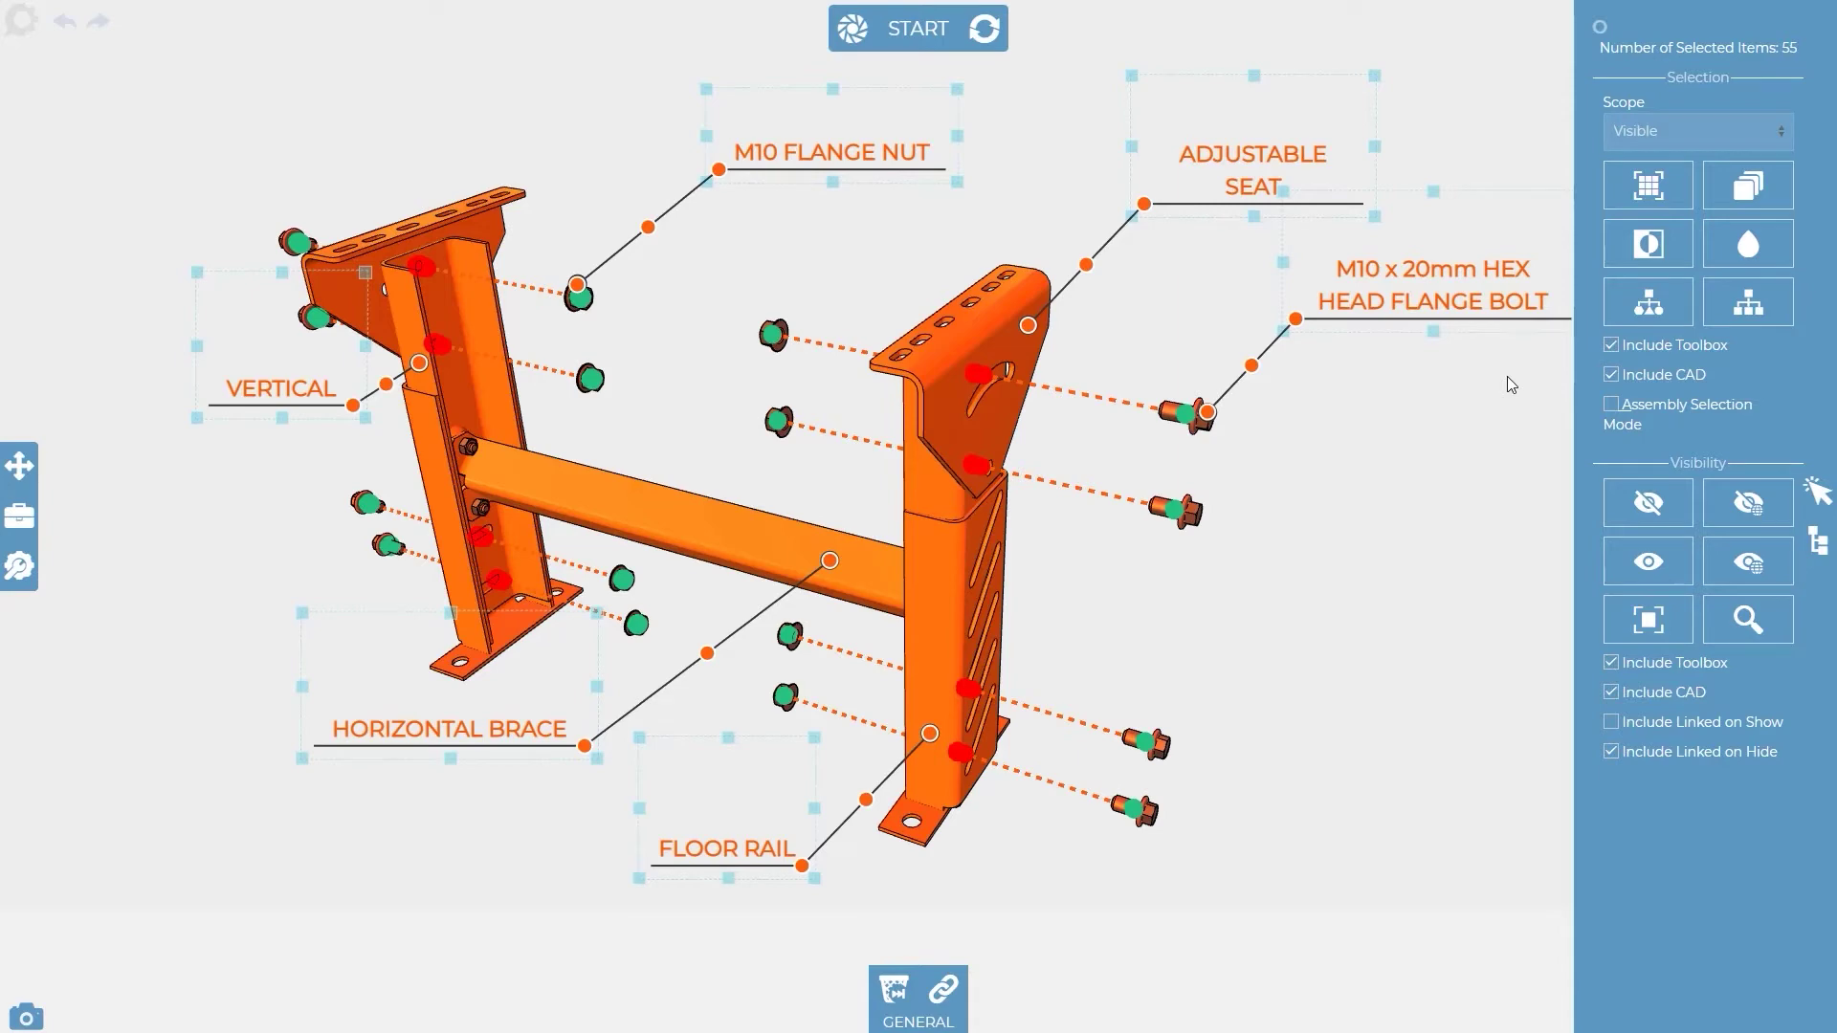
pyautogui.press('Escape')
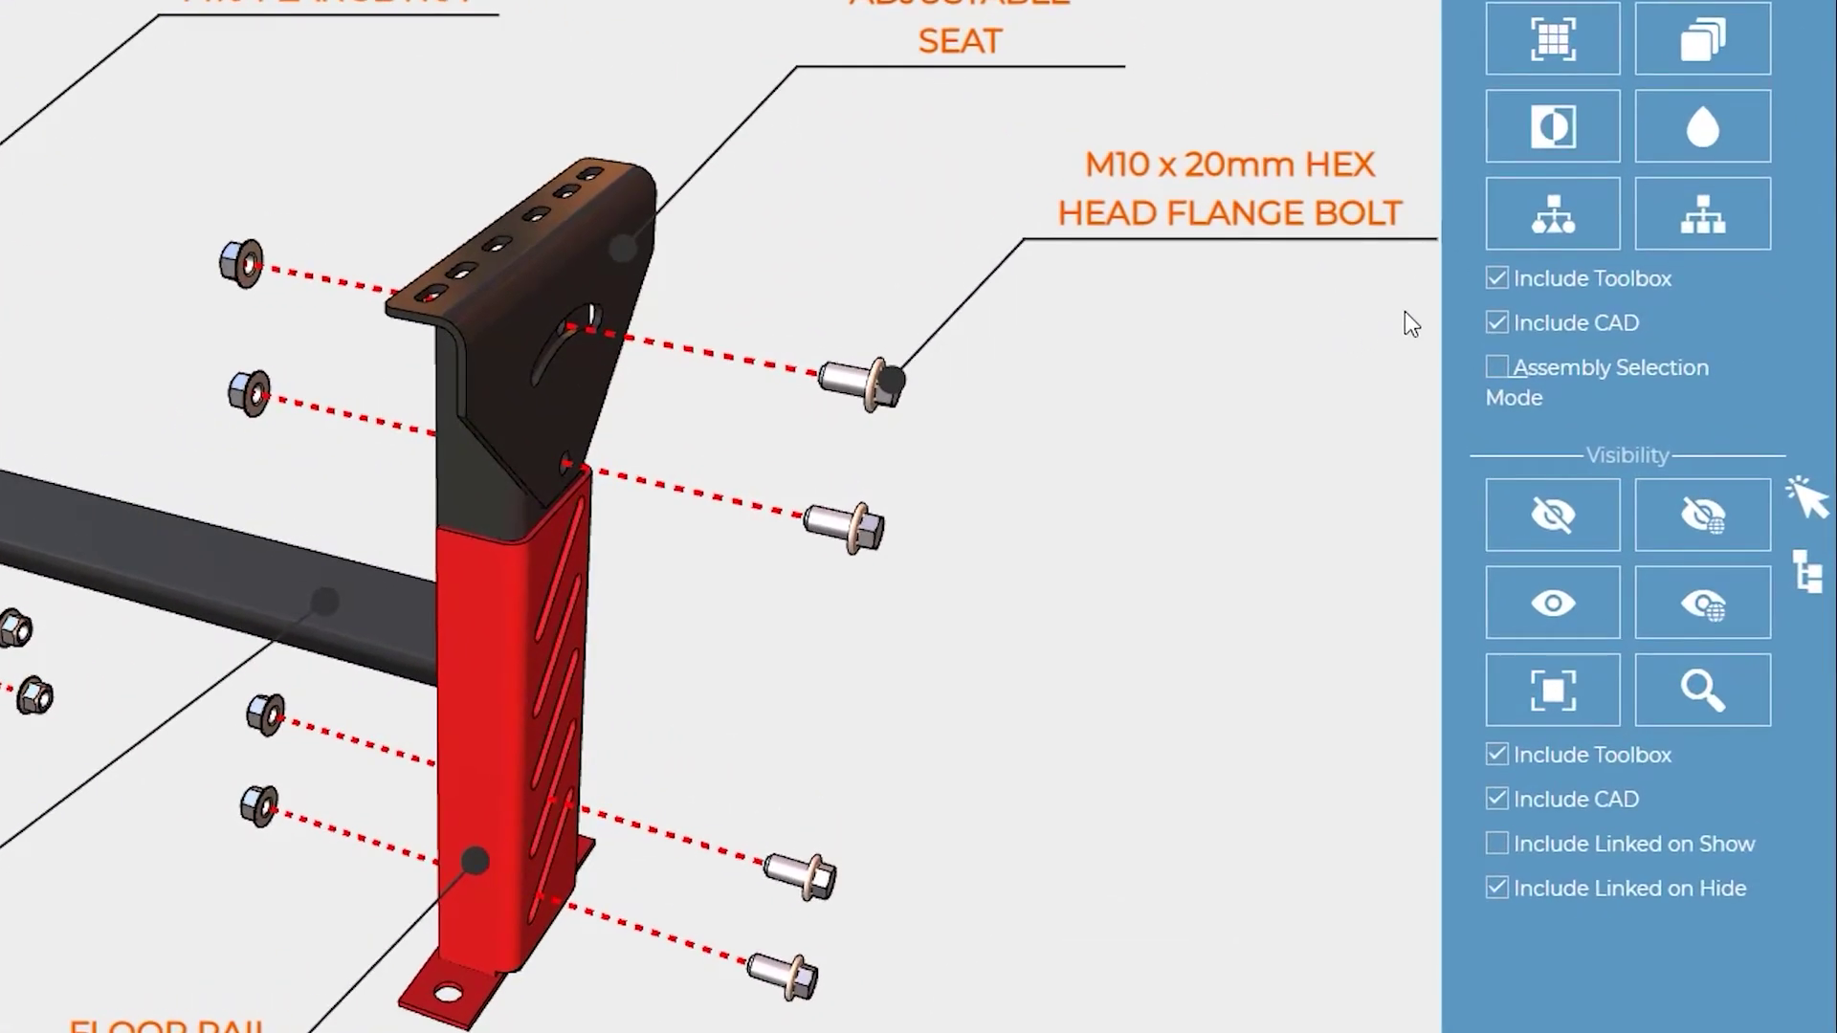
pyautogui.click(1492, 283)
# From a hex flange bolt, try selecting all eight matching bolts and its parent assembly
pyautogui.click(862, 386)
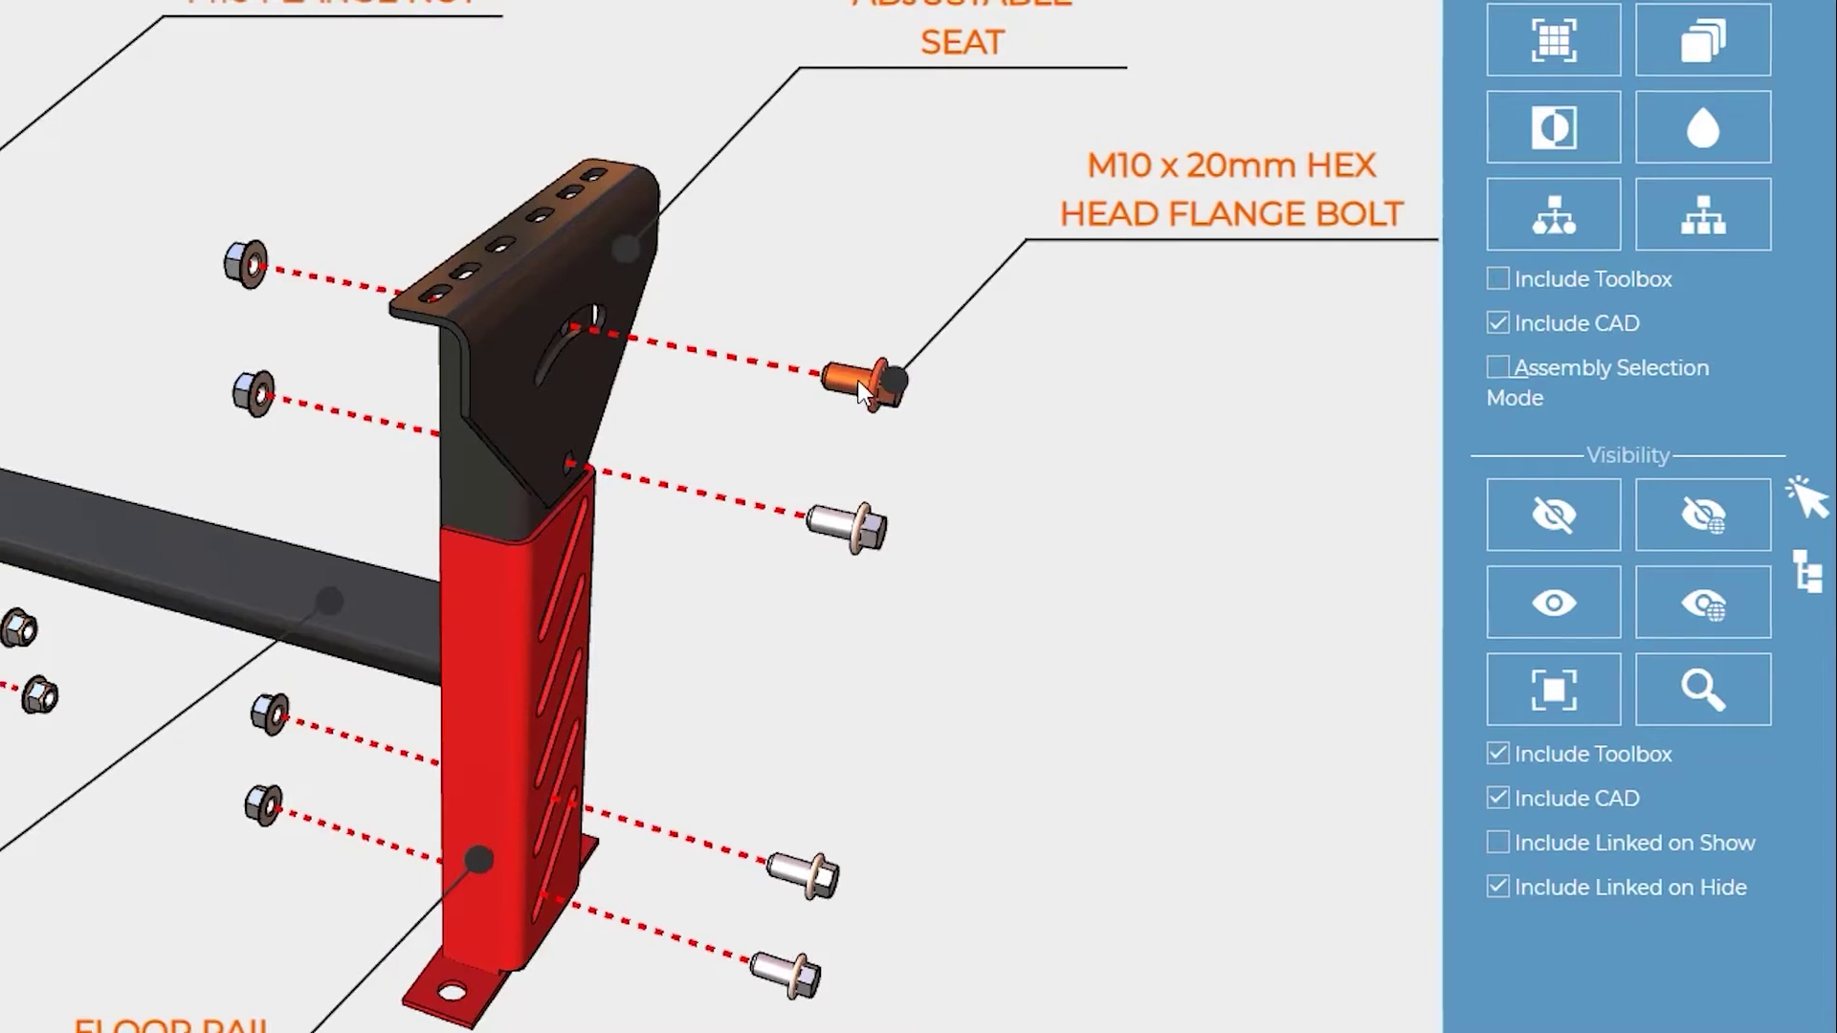
pyautogui.click(1703, 43)
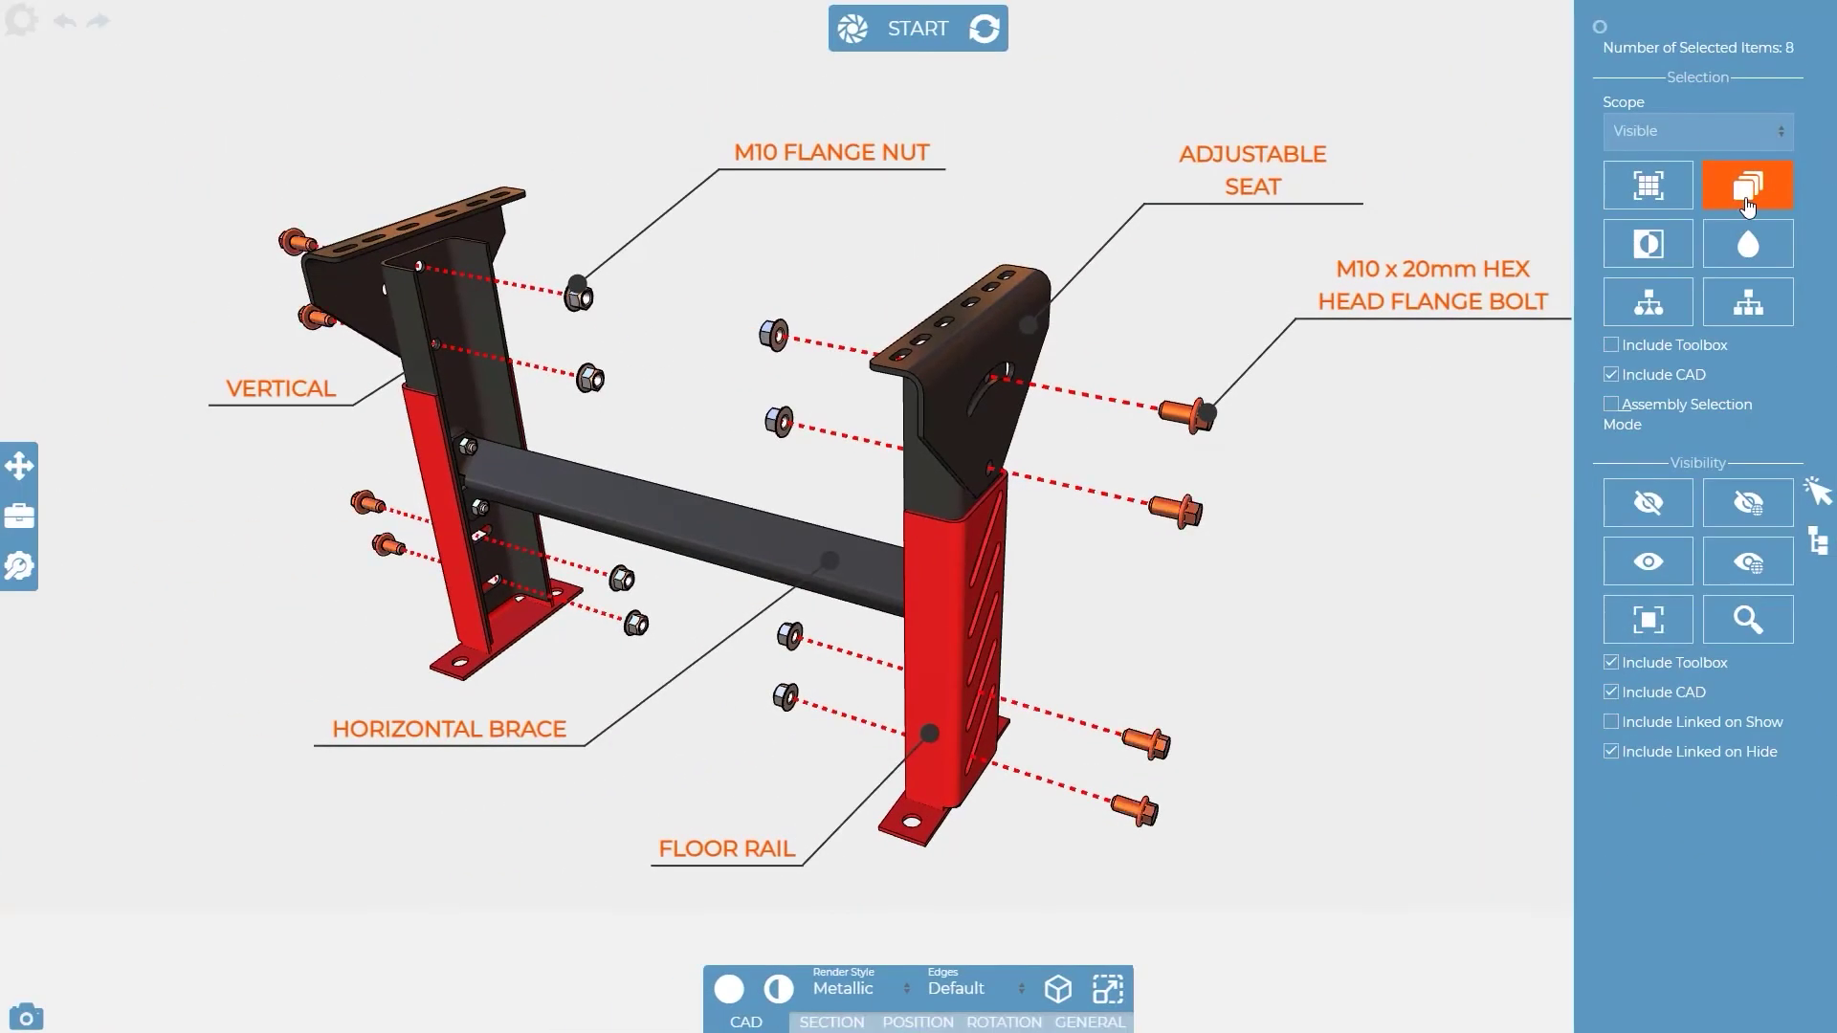
pyautogui.click(1290, 429)
pyautogui.click(1186, 414)
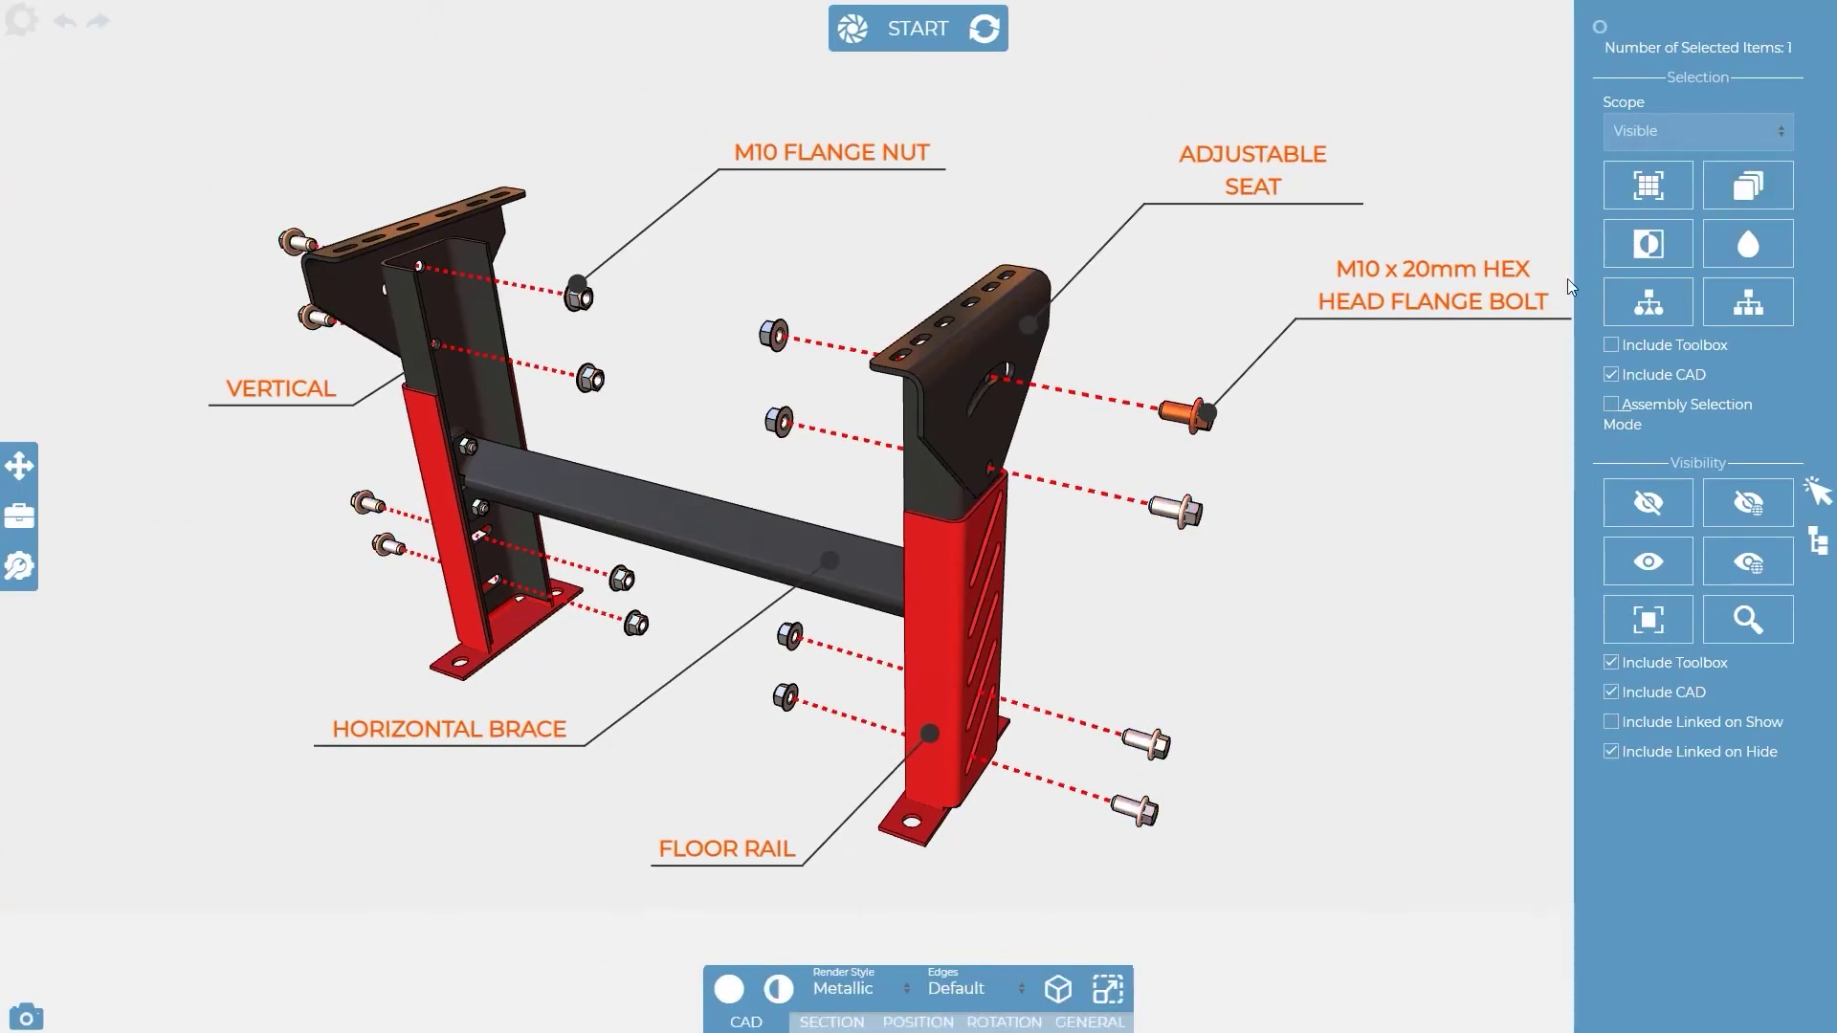
pyautogui.click(1648, 302)
pyautogui.click(1329, 412)
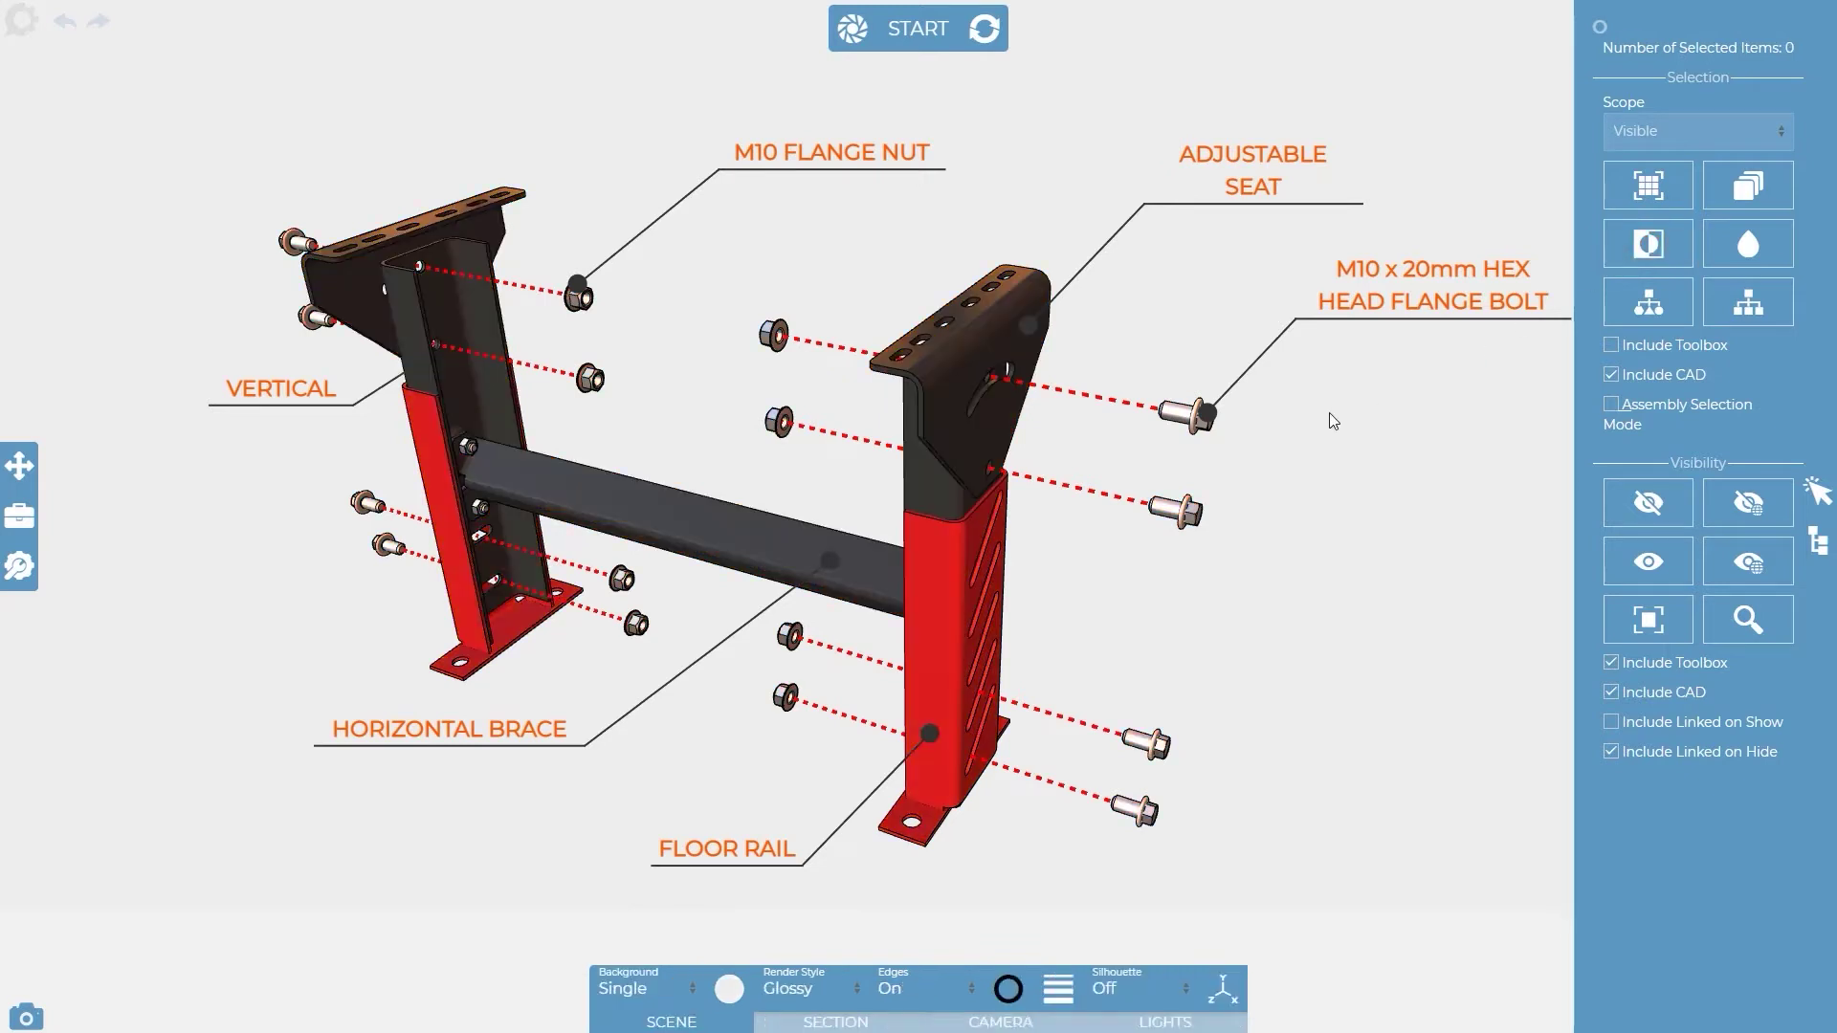
pyautogui.click(1187, 413)
pyautogui.click(1735, 255)
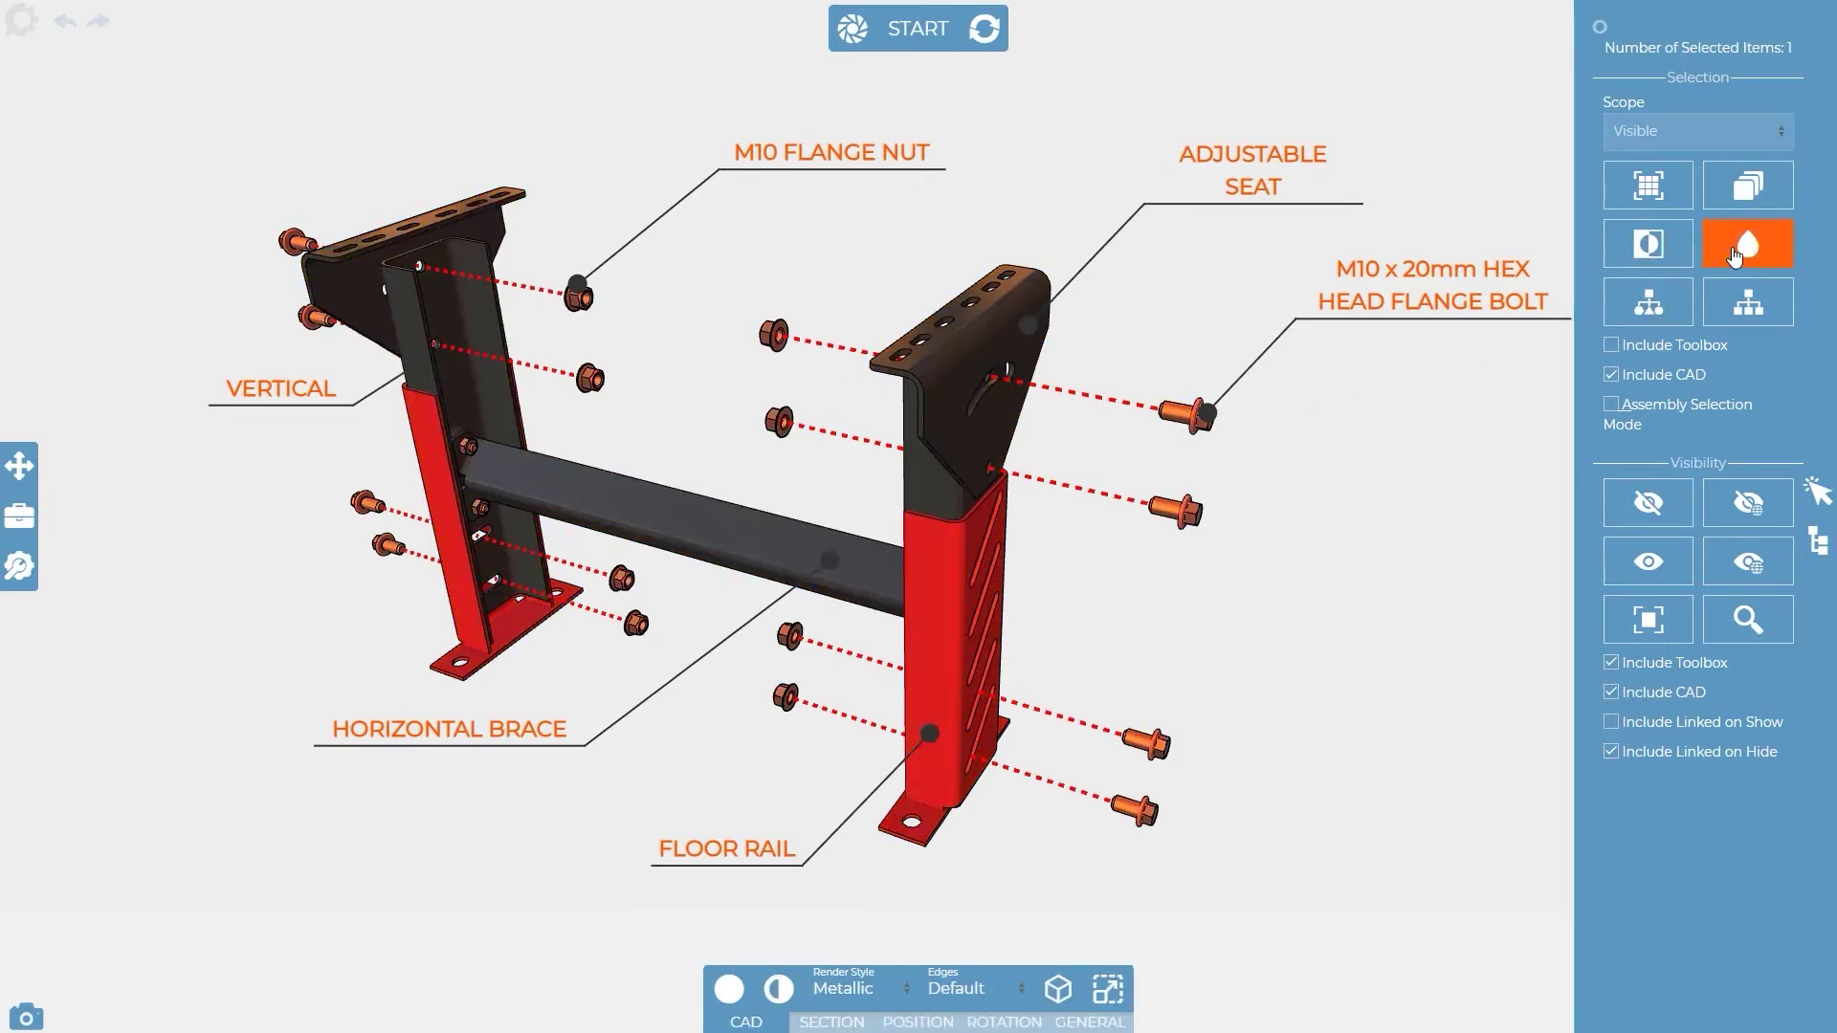
pyautogui.click(1483, 379)
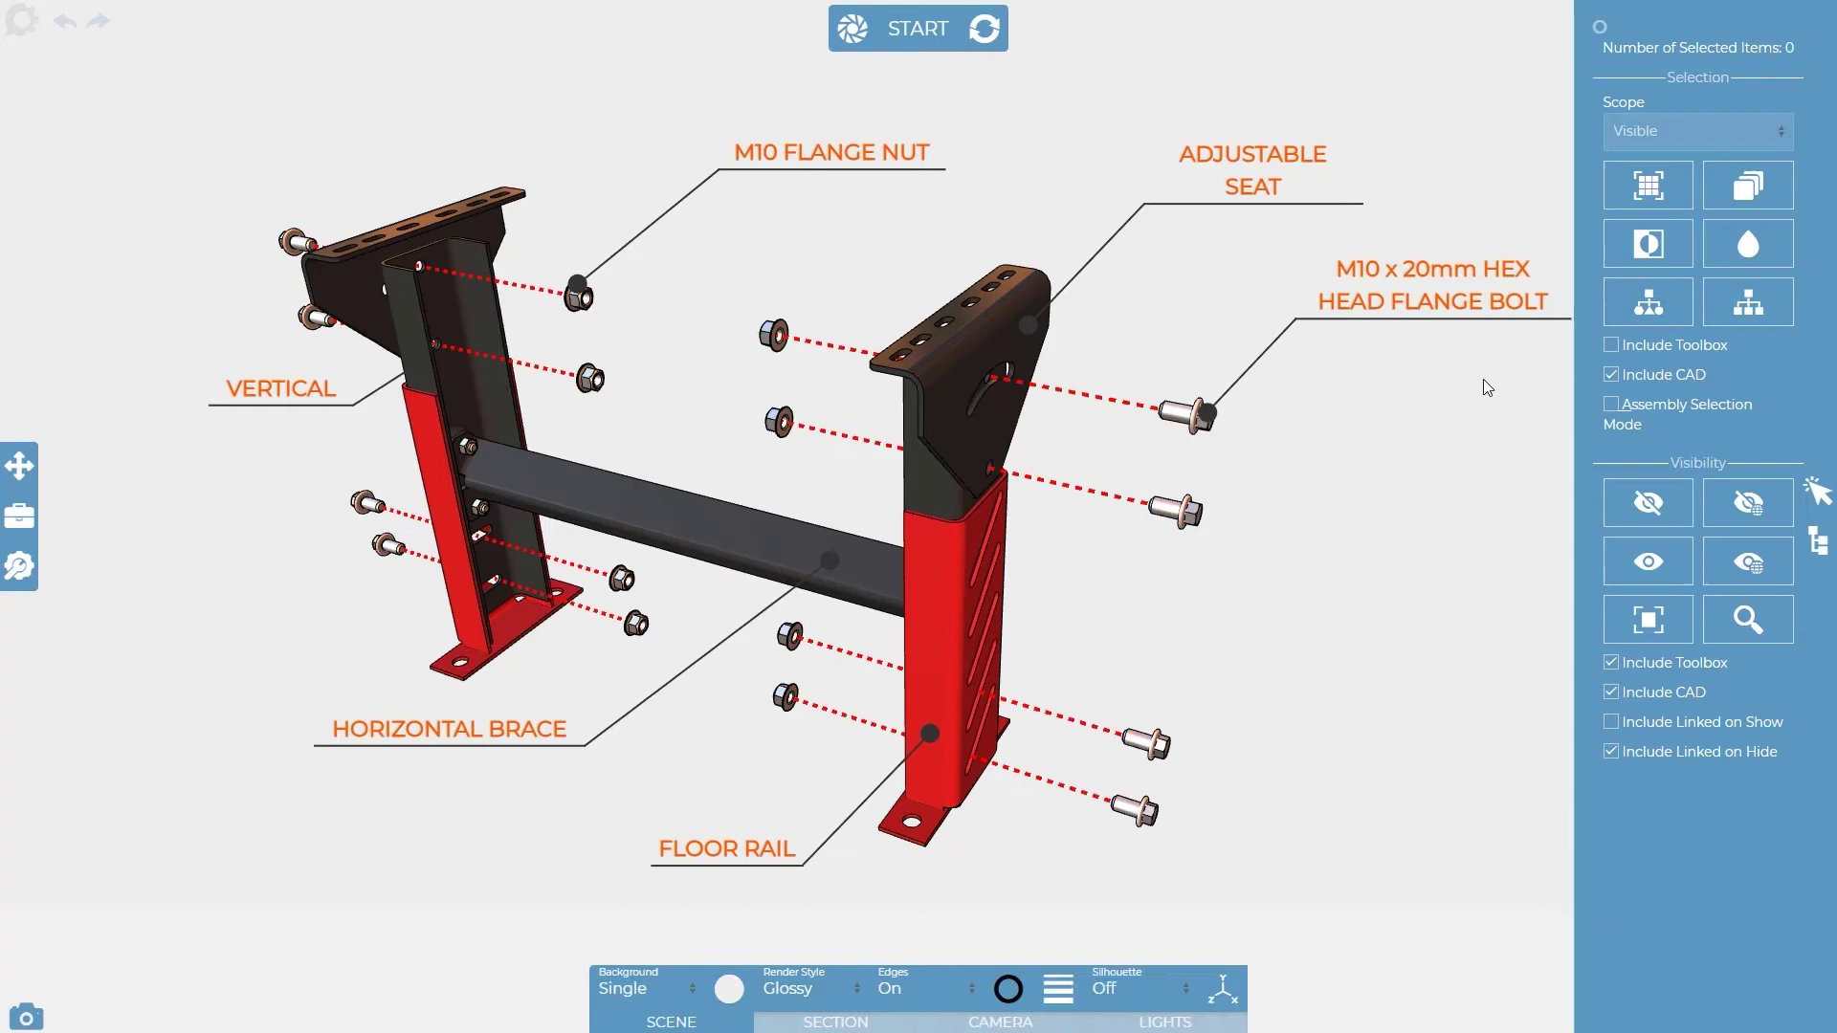
# Select the top-right bolt, try the Adjustable Seat selection, then add just its matching seat bolt
pyautogui.click(1187, 414)
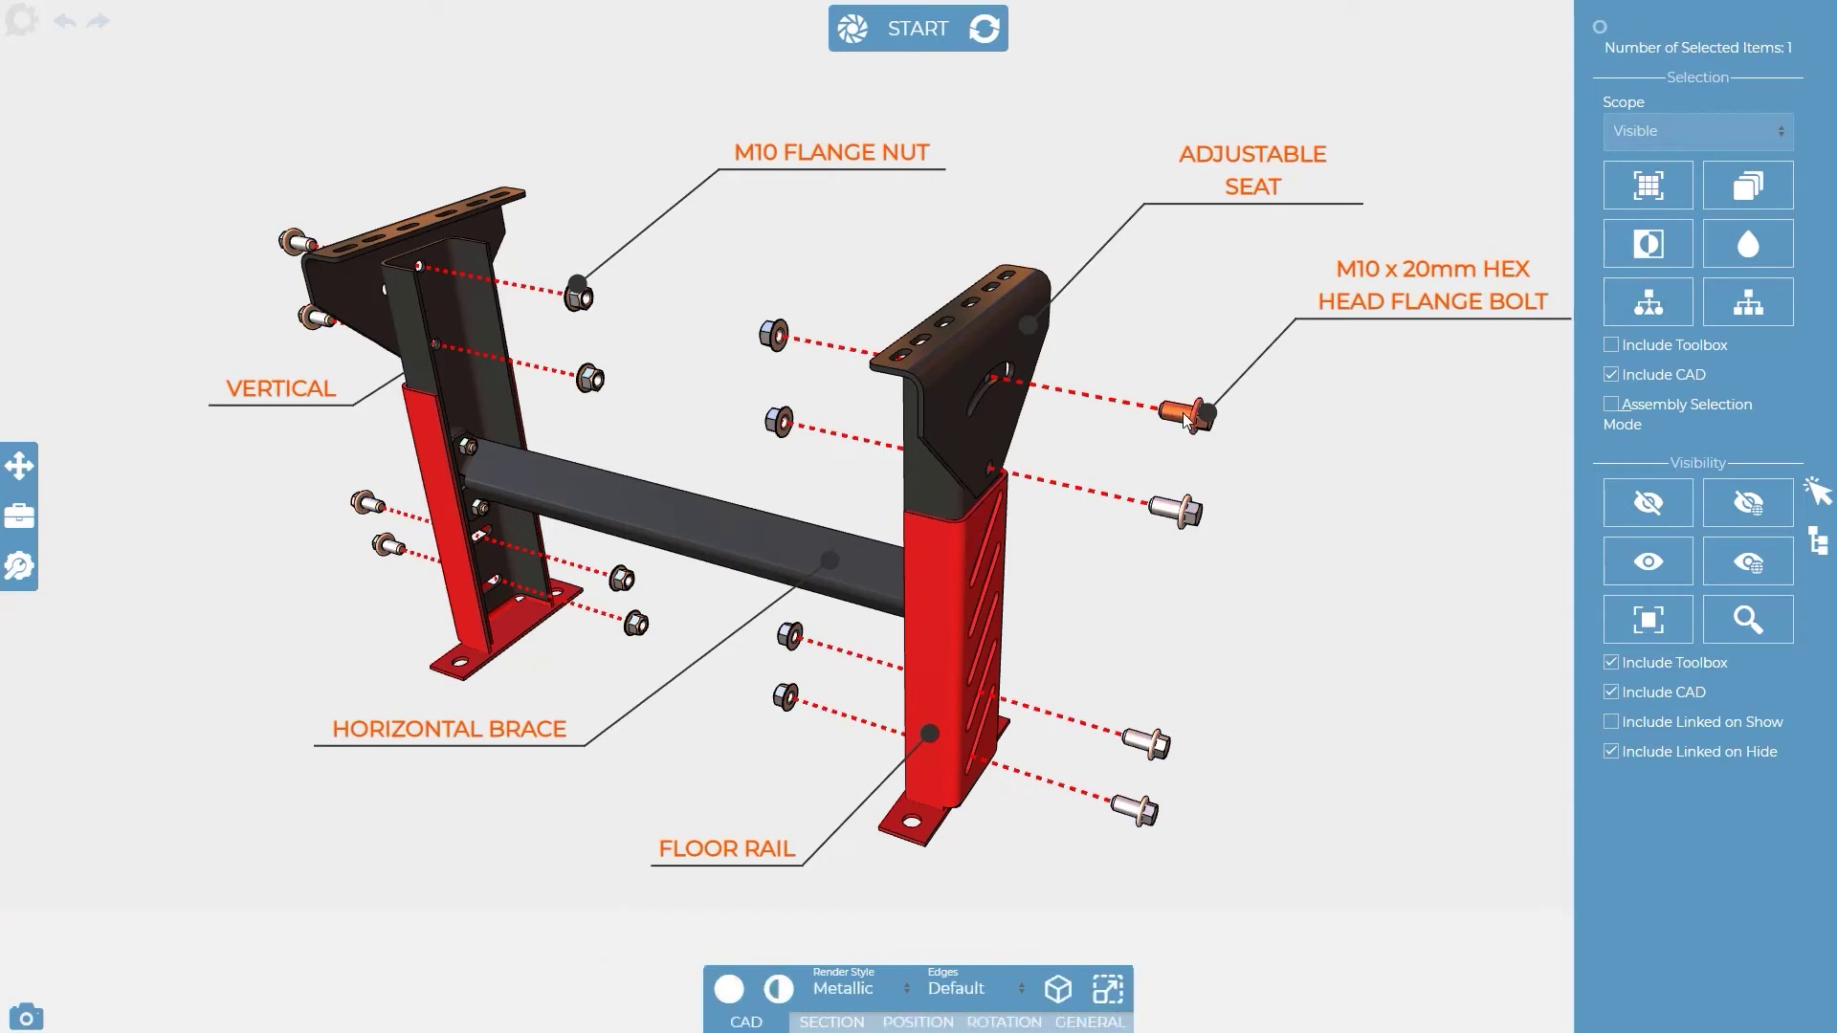
pyautogui.click(1625, 308)
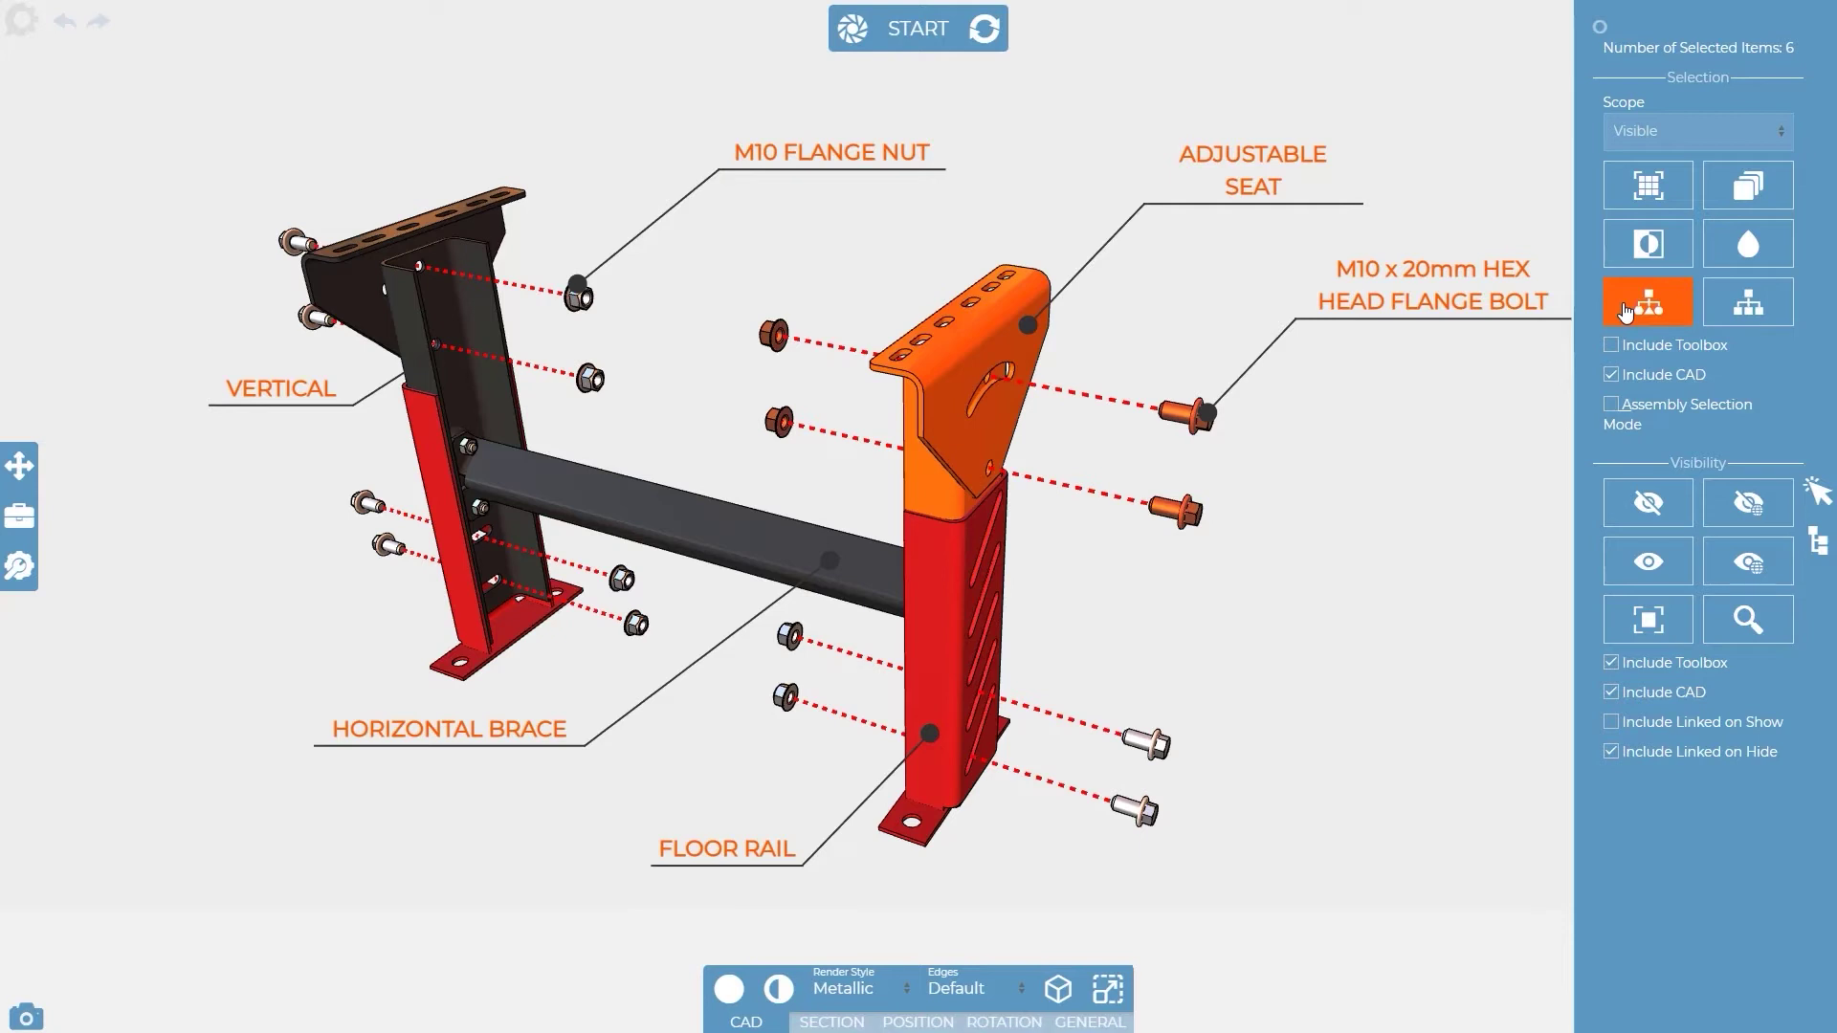
pyautogui.click(1397, 405)
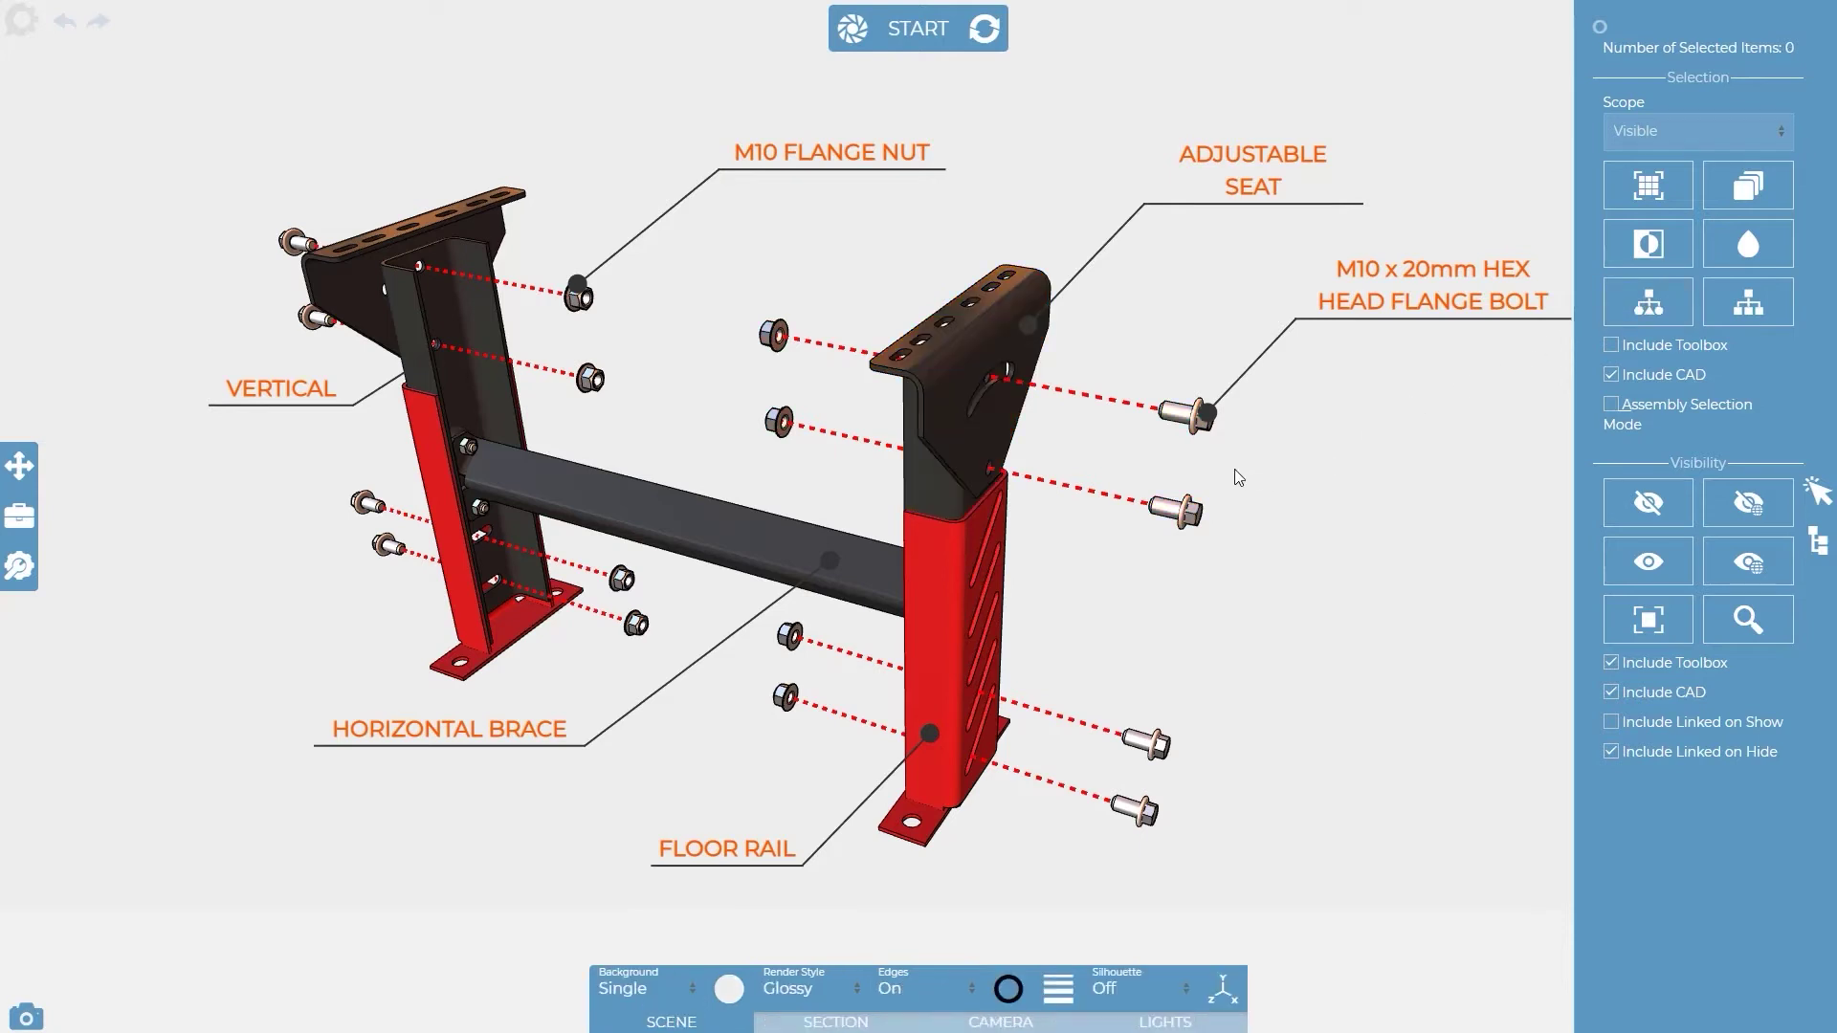
pyautogui.click(1187, 413)
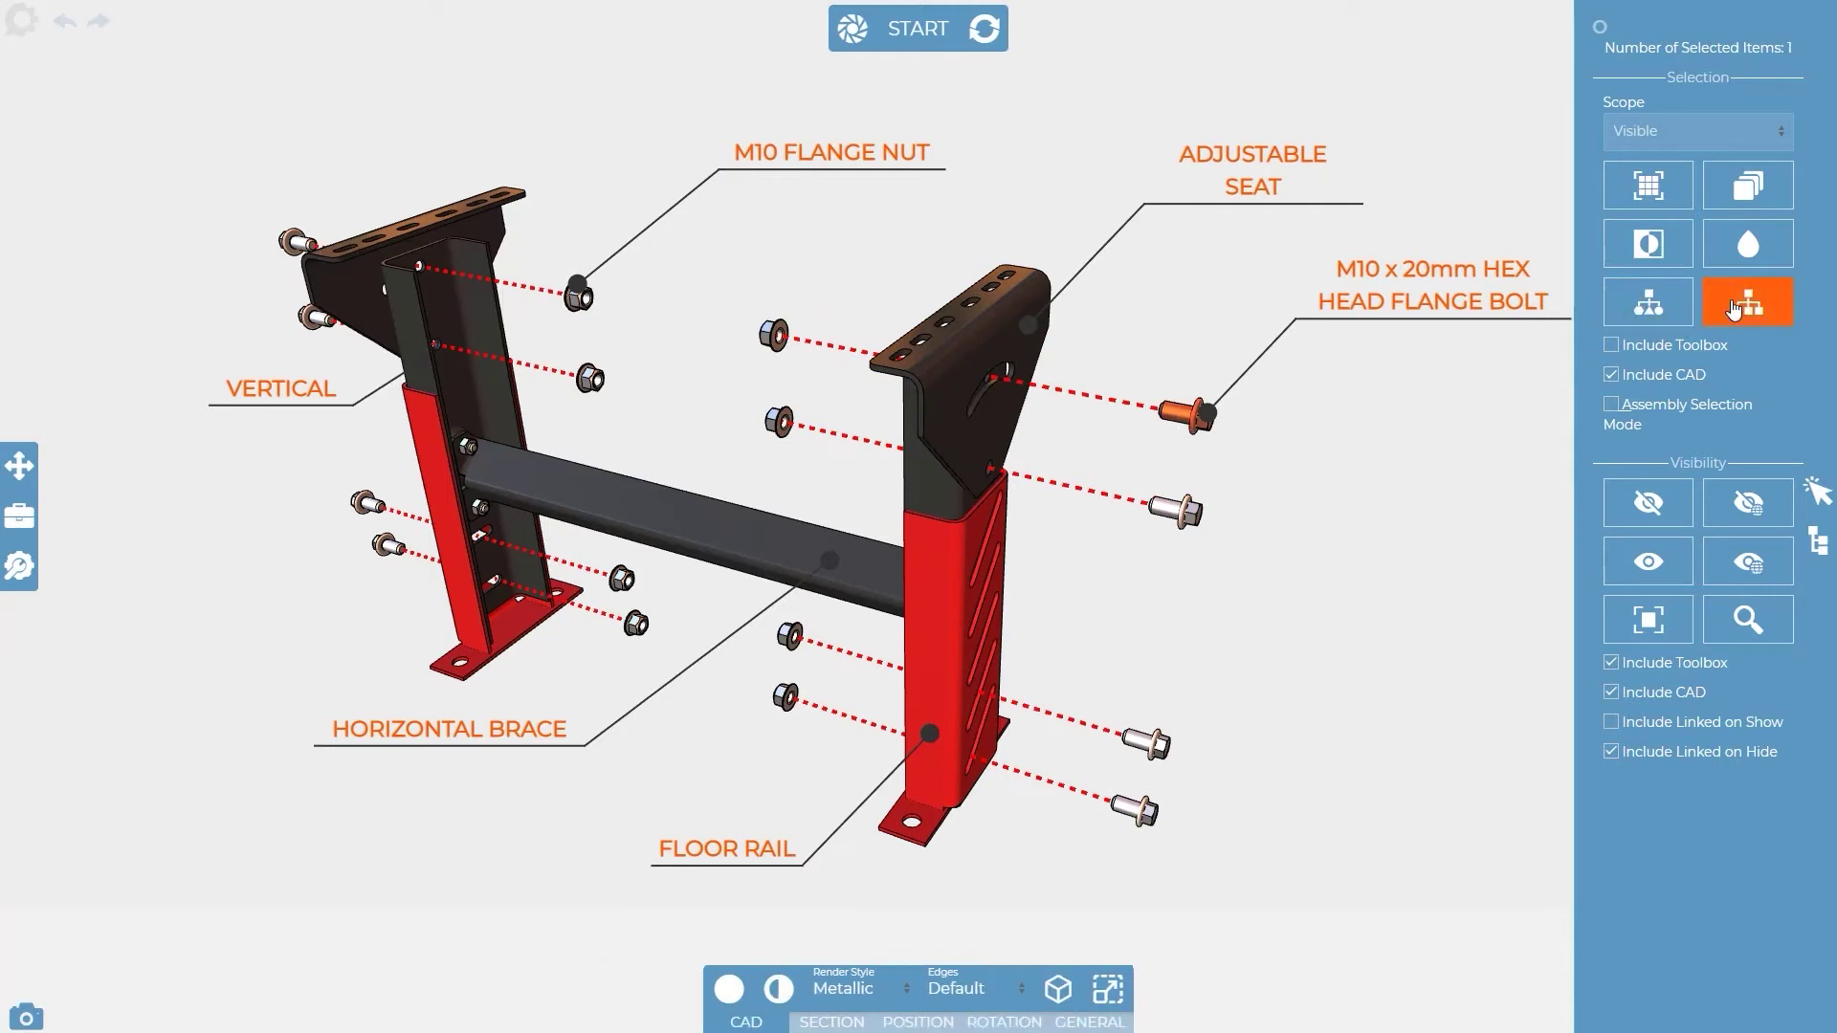
pyautogui.click(1738, 307)
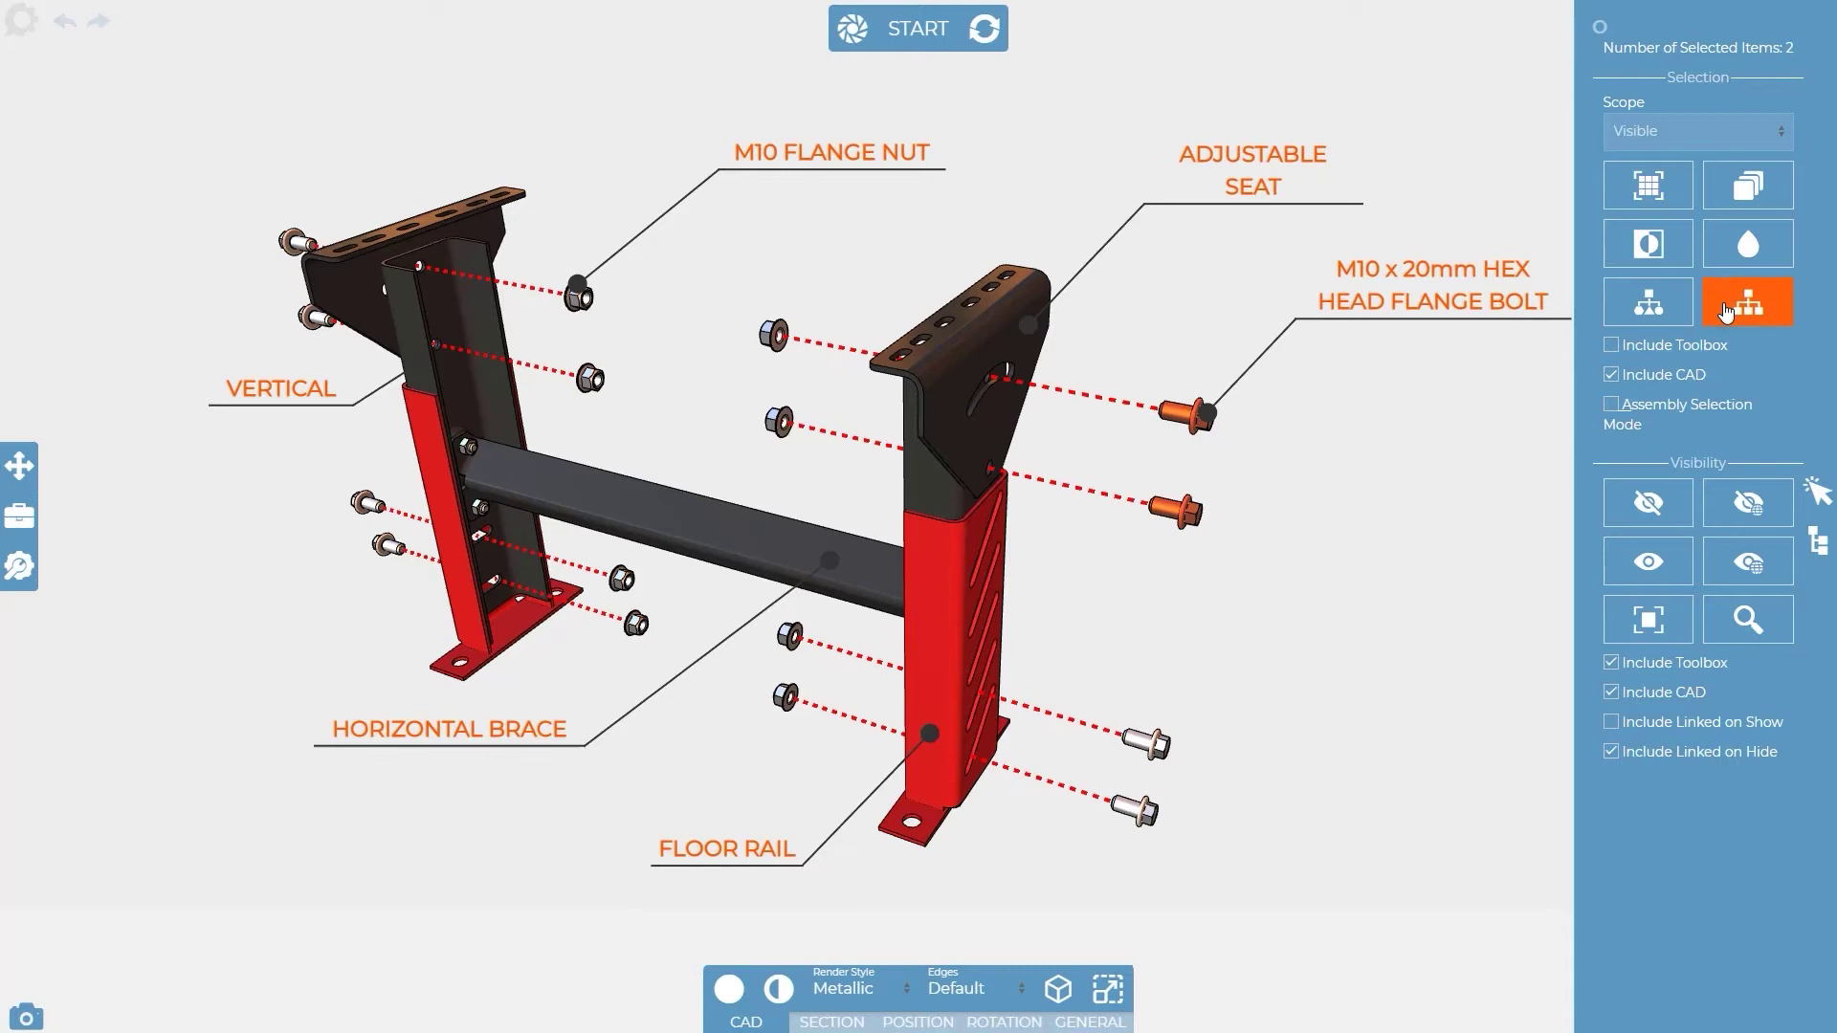
# Clear the bolt selection, then hide and show the entire model with its labels
pyautogui.click(1545, 373)
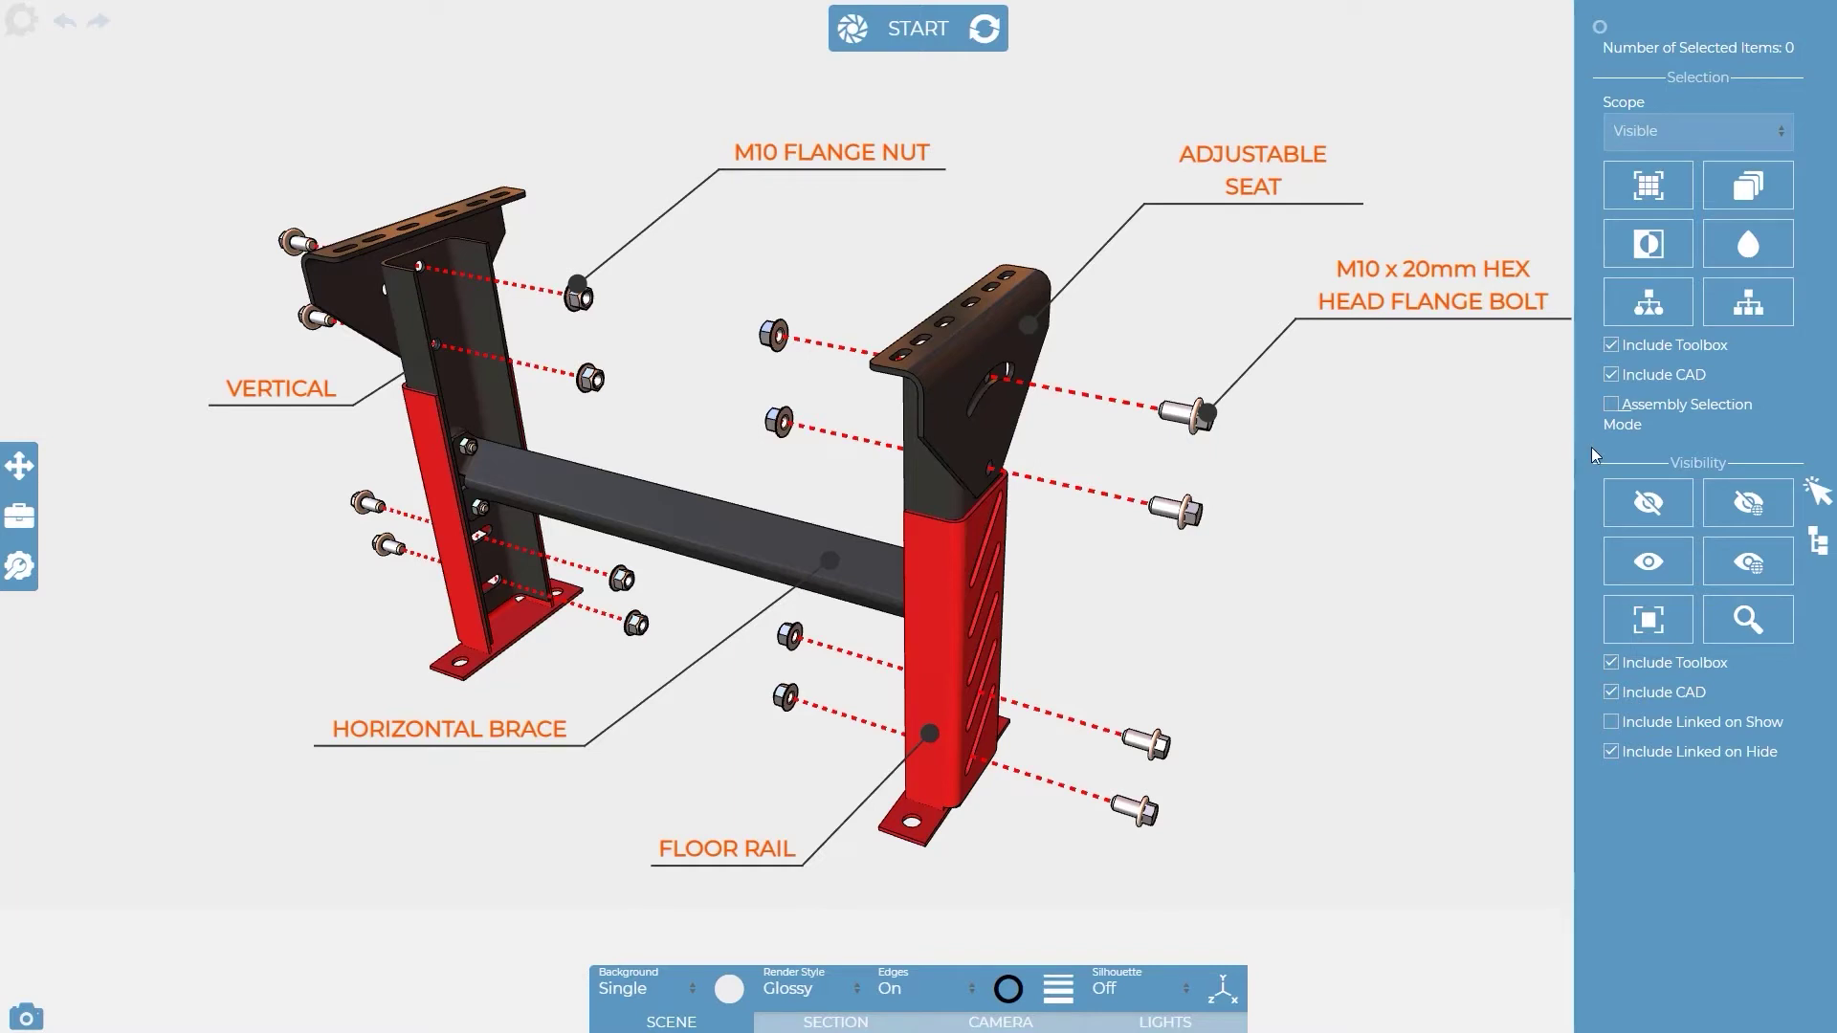
pyautogui.click(1754, 510)
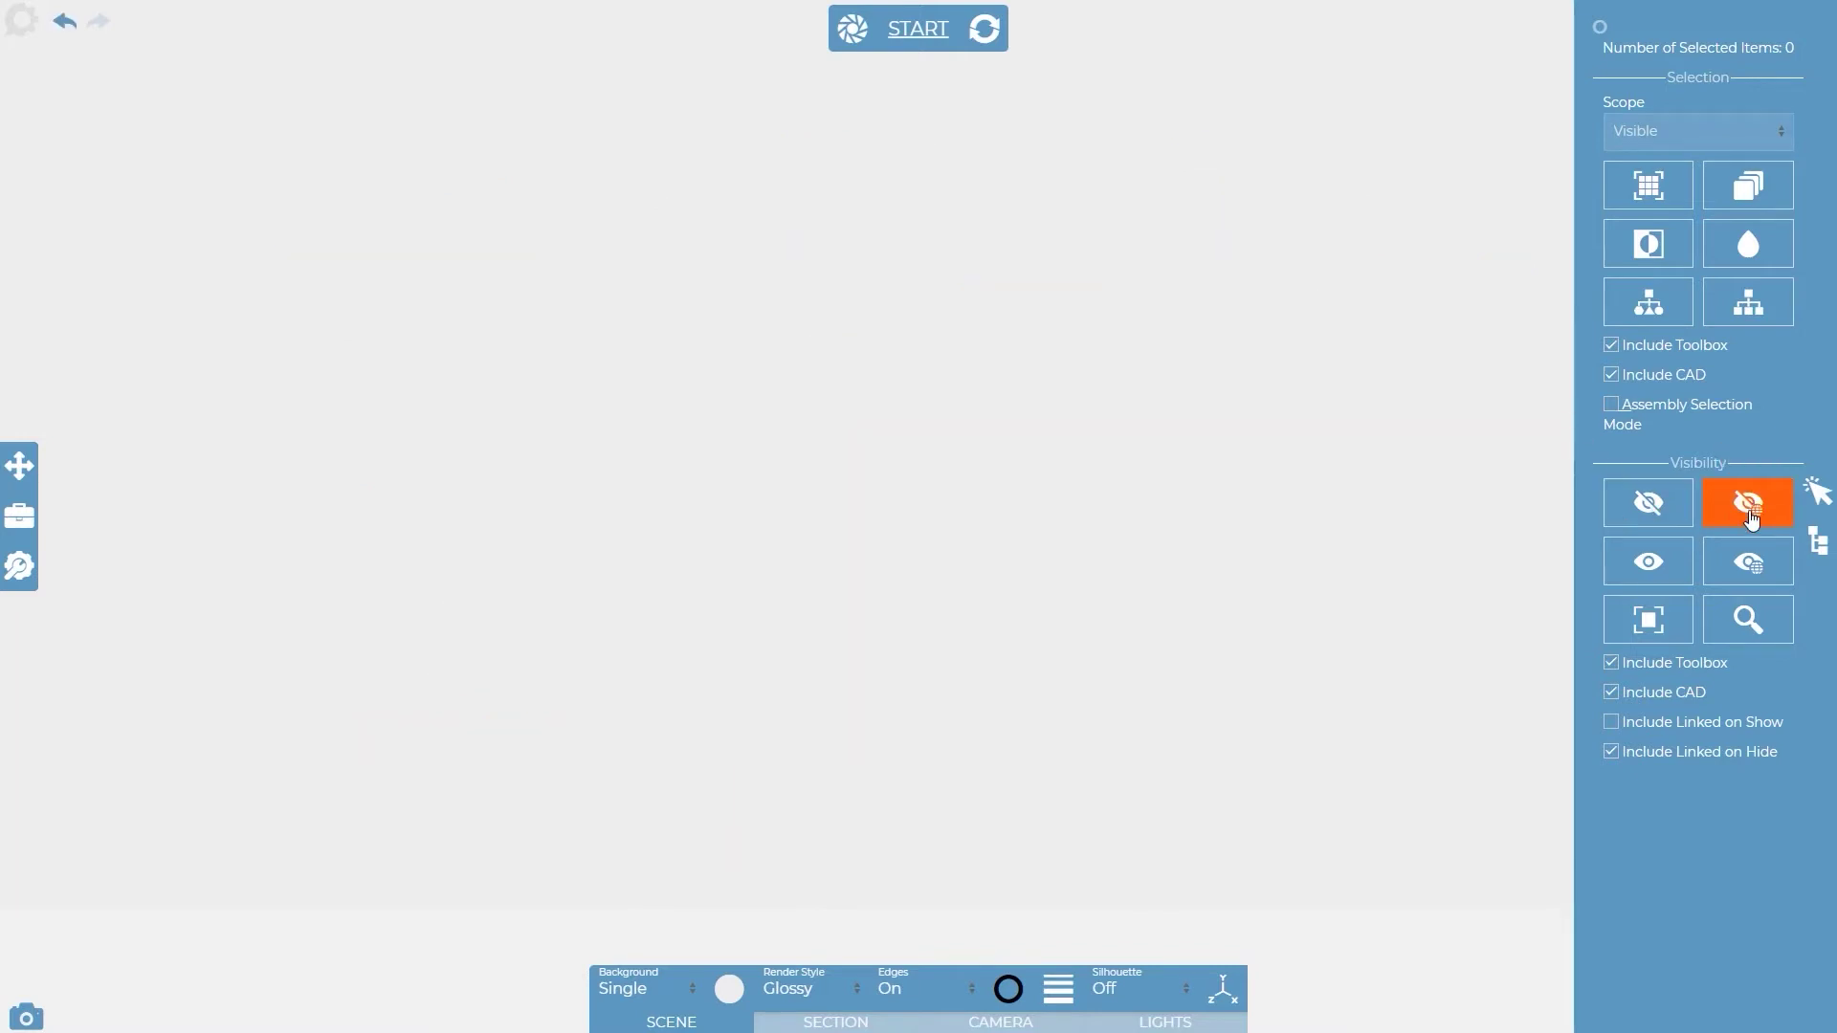
pyautogui.click(1754, 562)
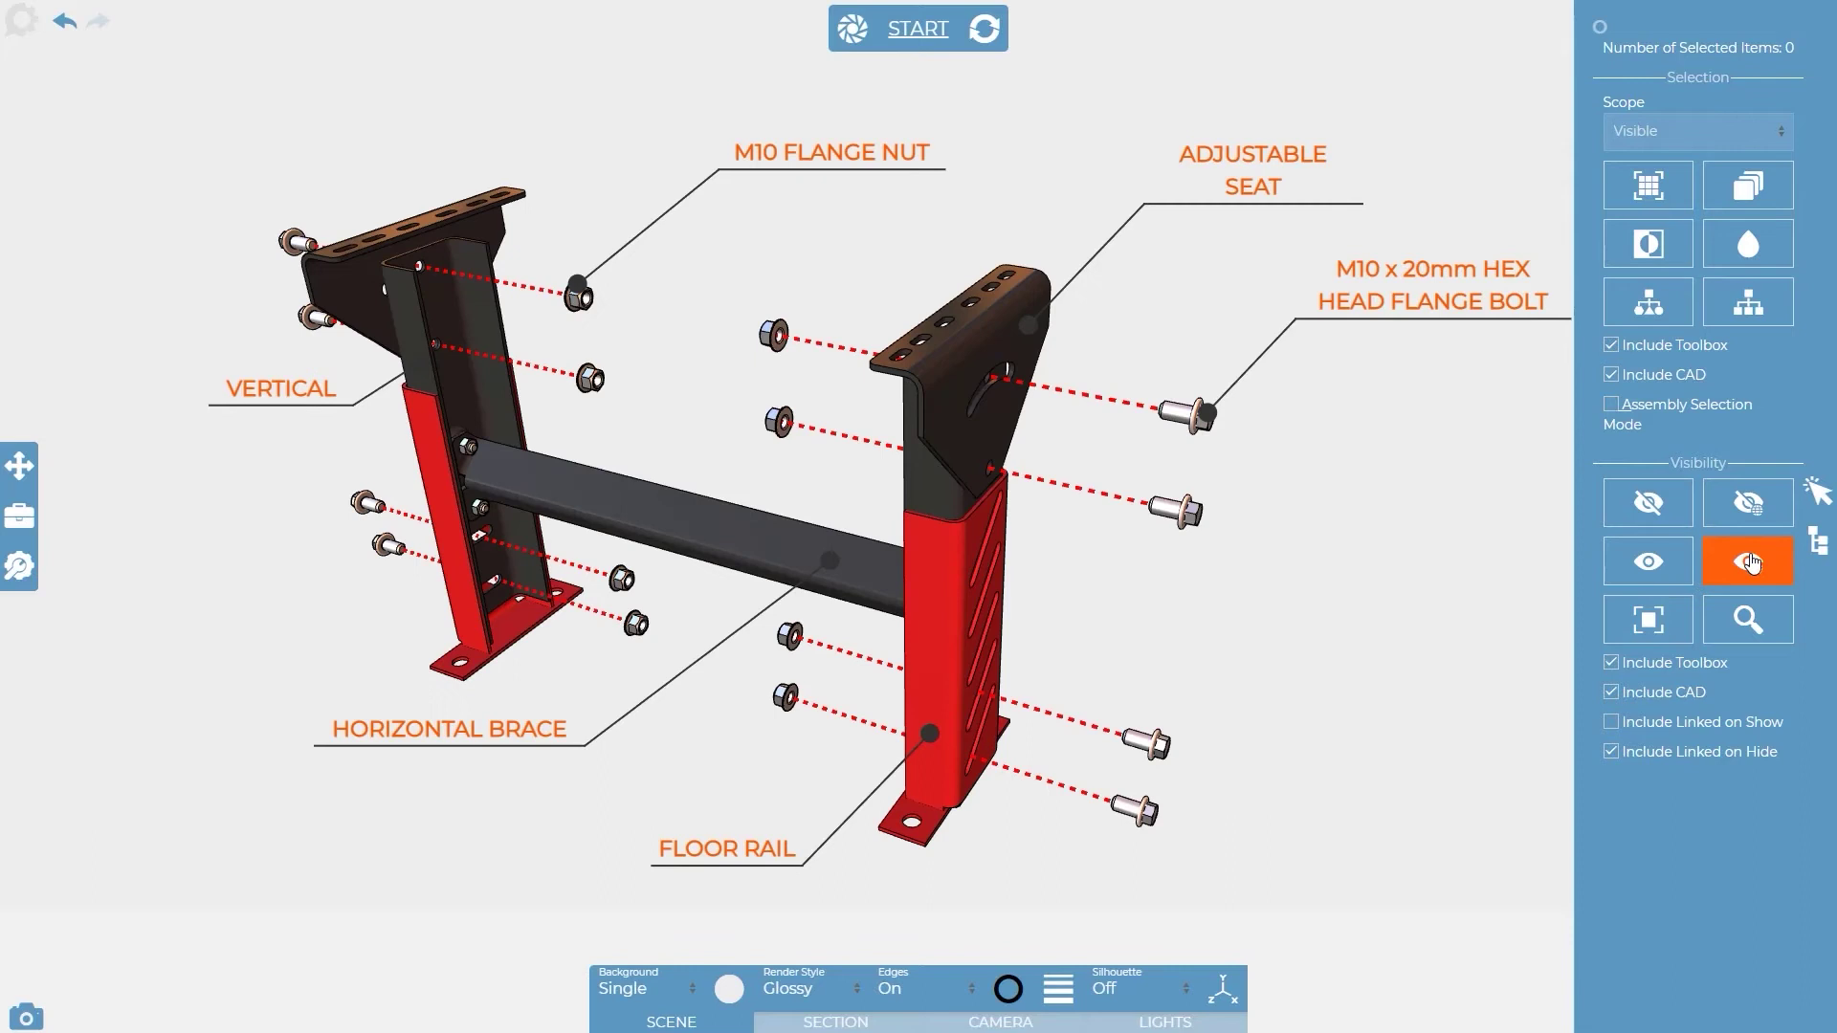
# Hide the Adjustable Seat, left top bracket, right floor rail and left red base one by one
pyautogui.click(1002, 431)
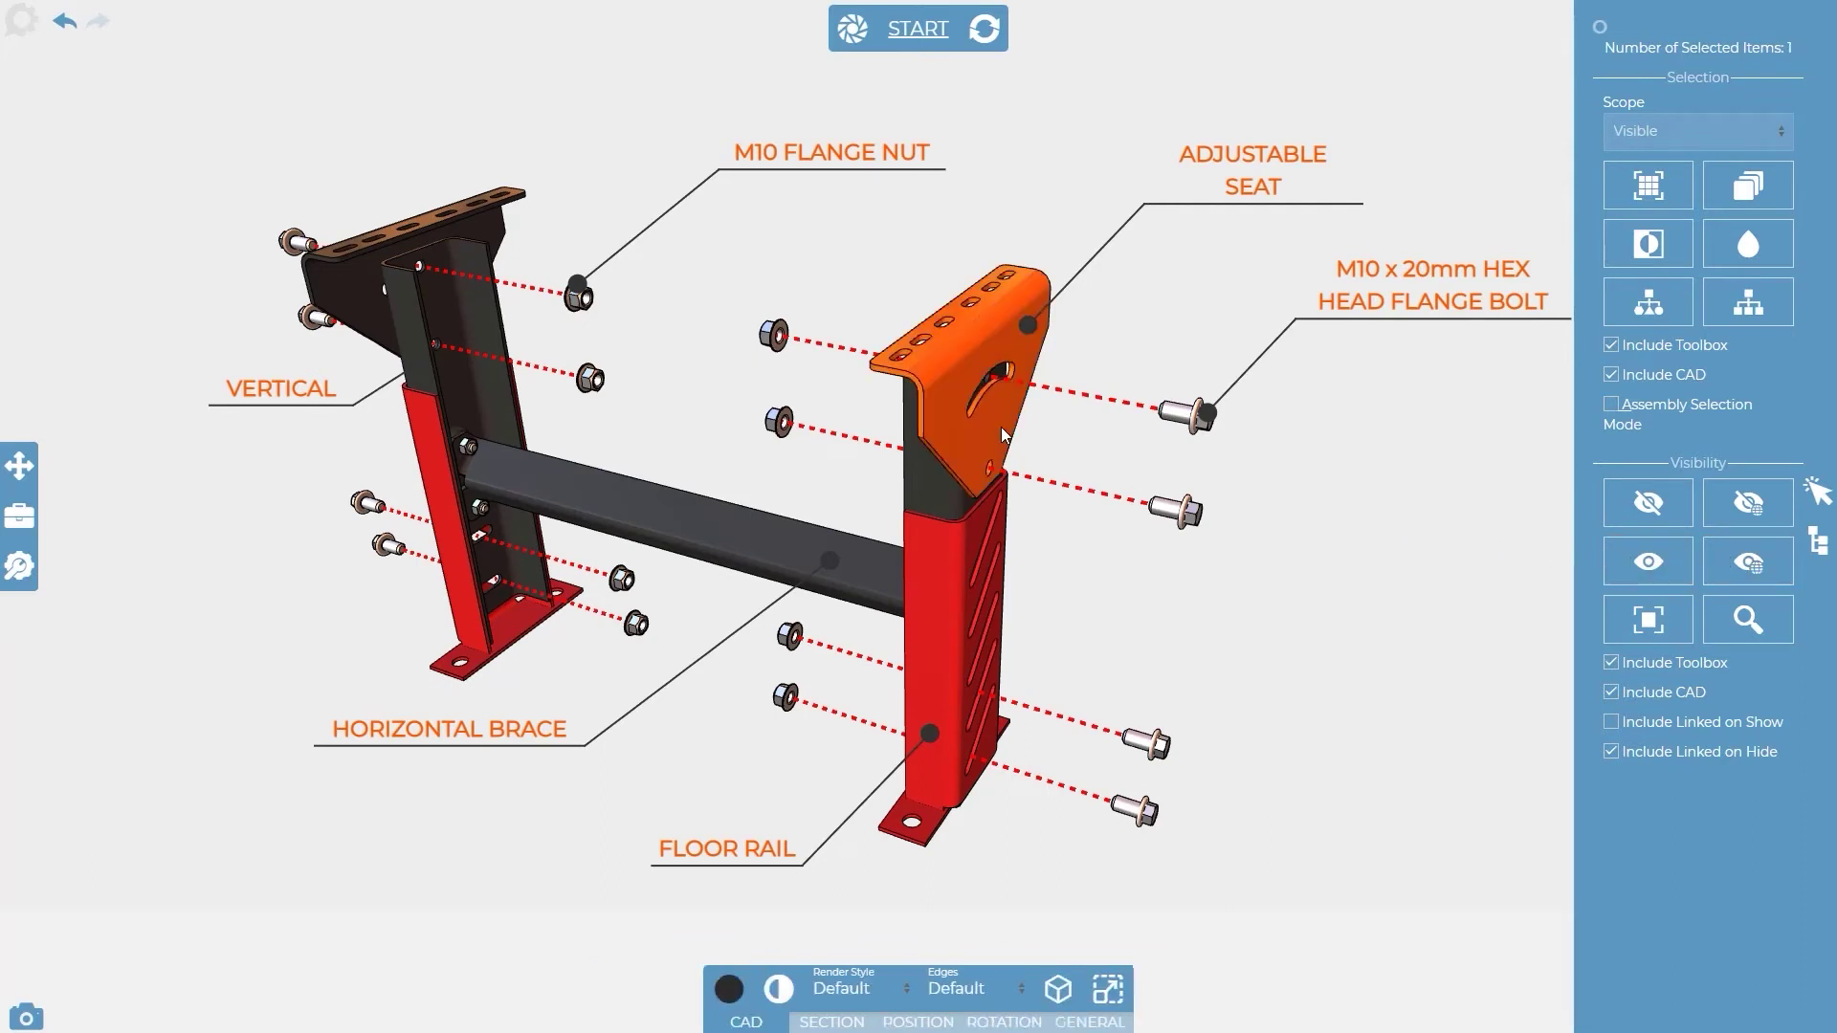
pyautogui.press('h')
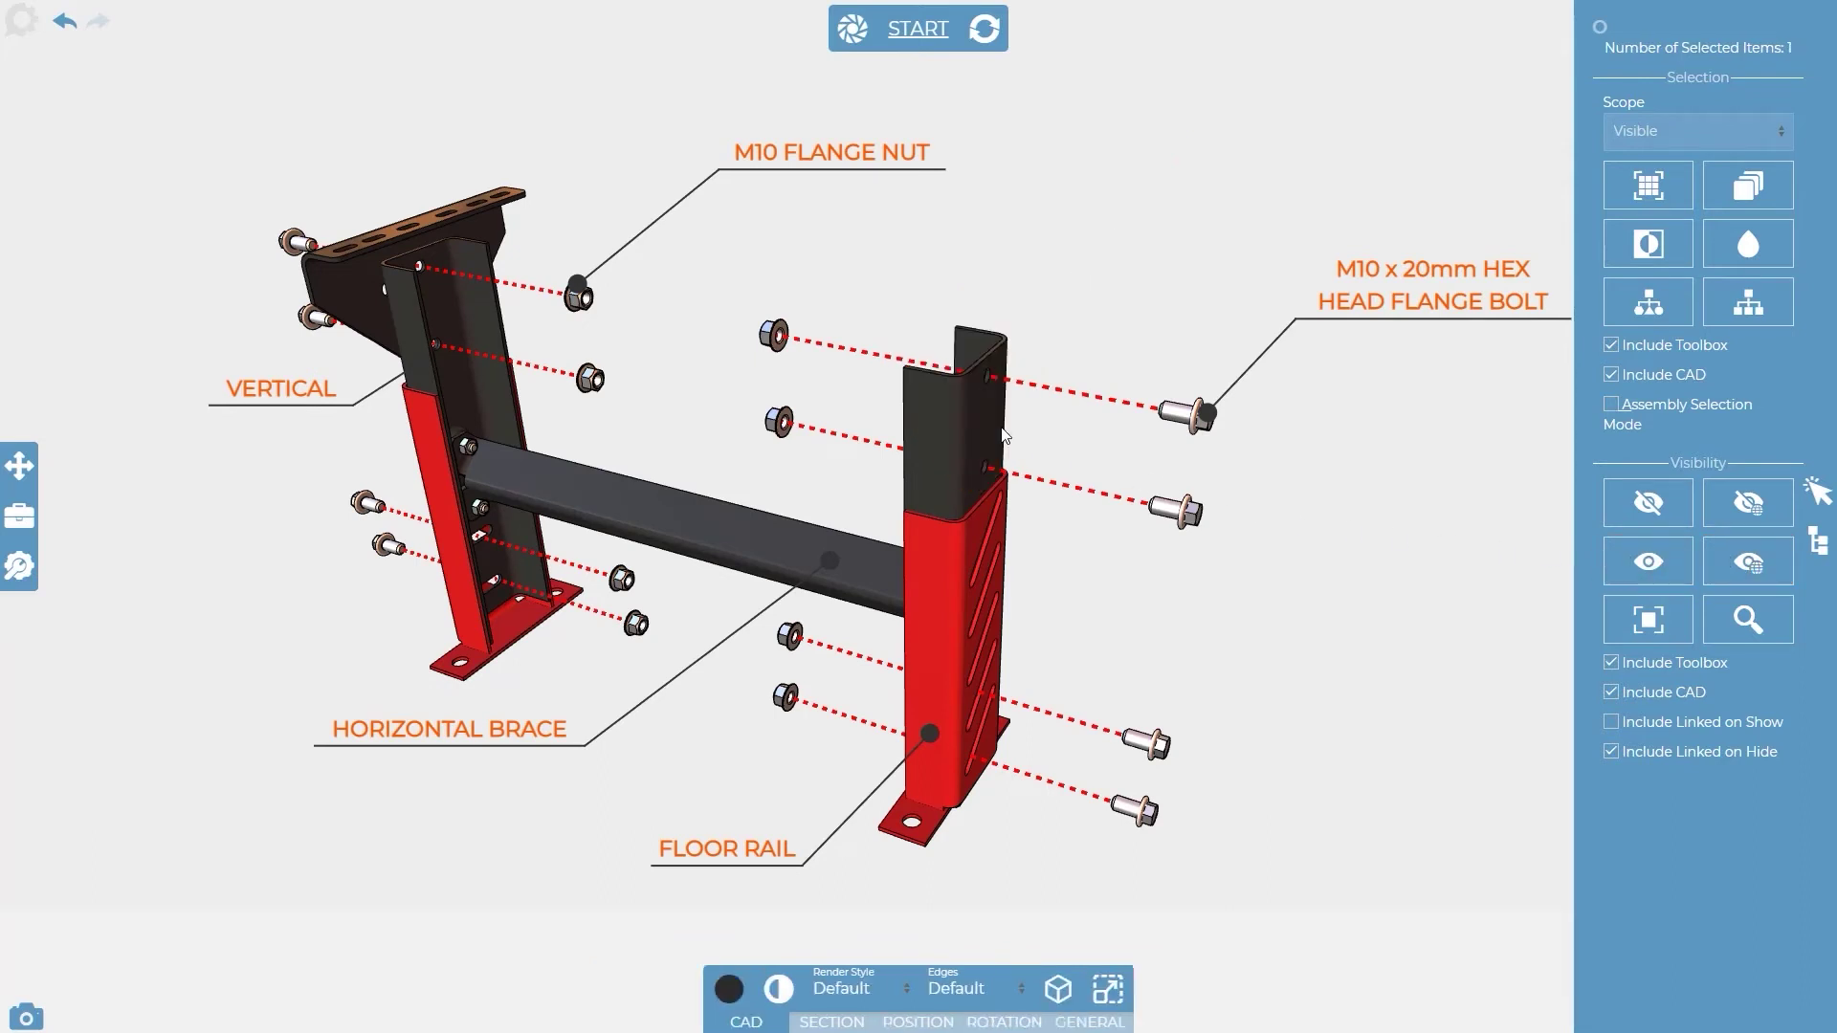
pyautogui.click(473, 220)
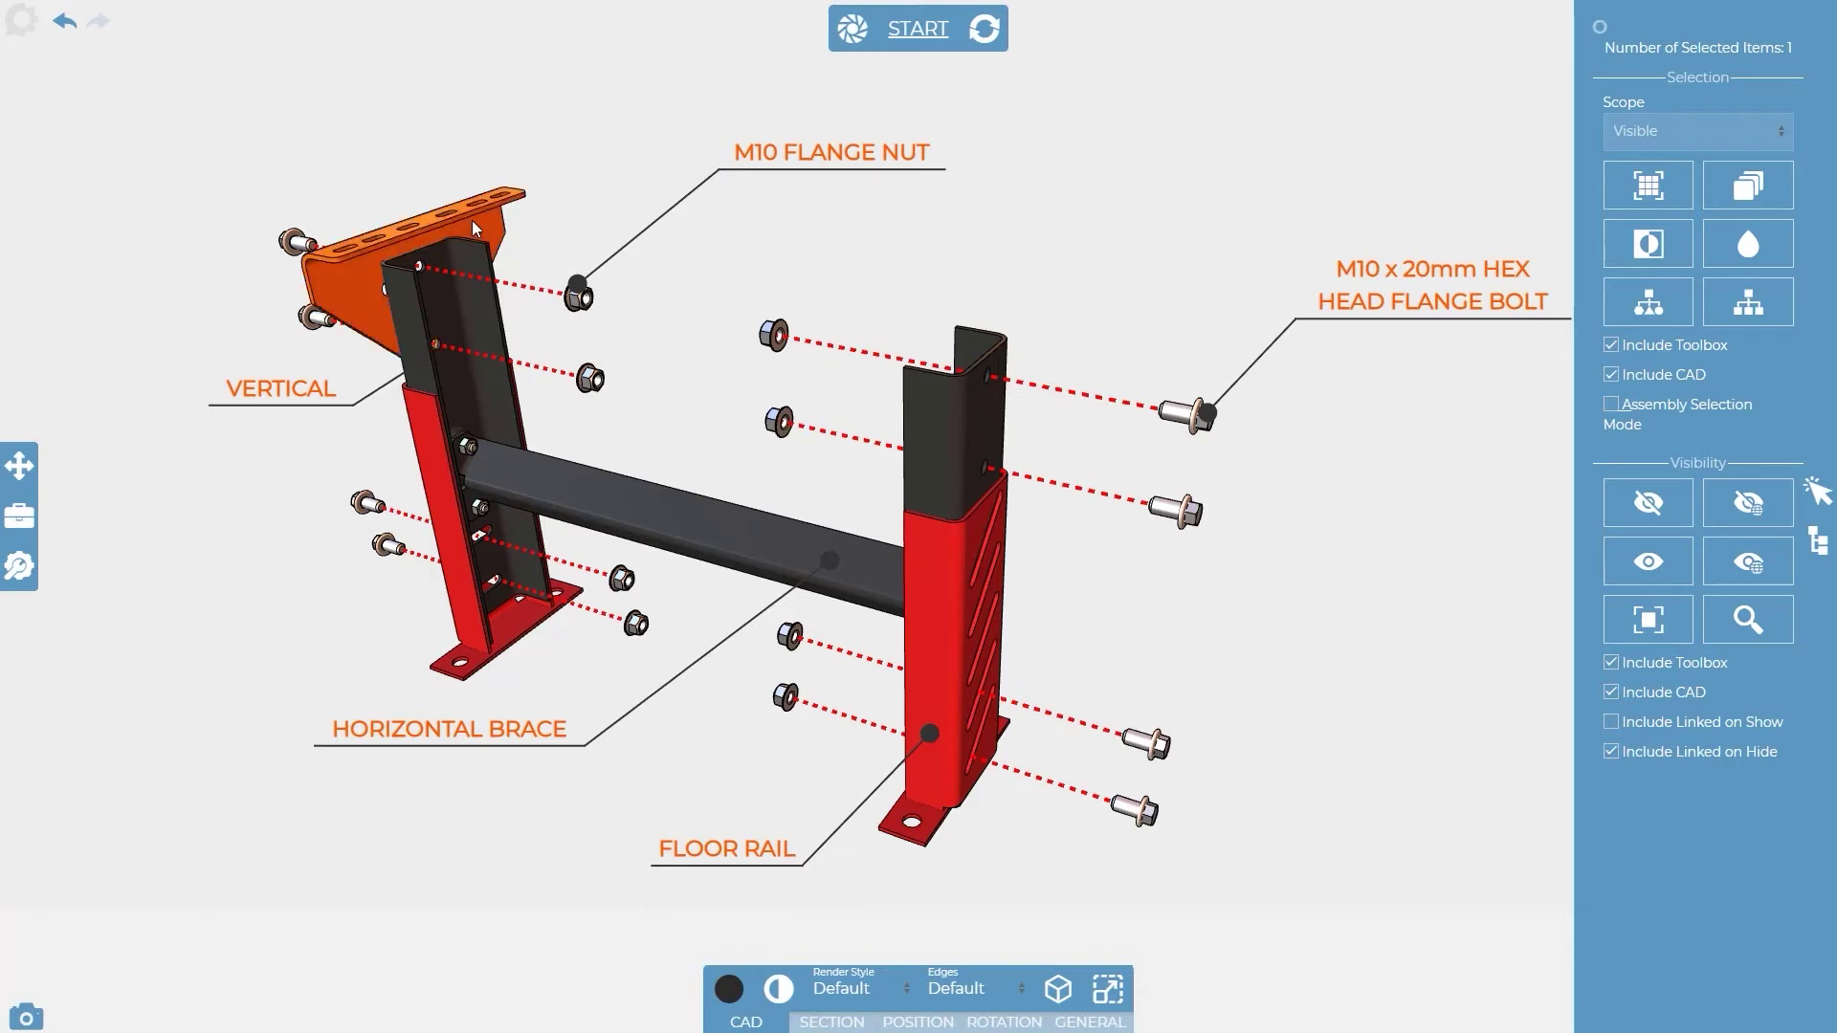
pyautogui.press('h')
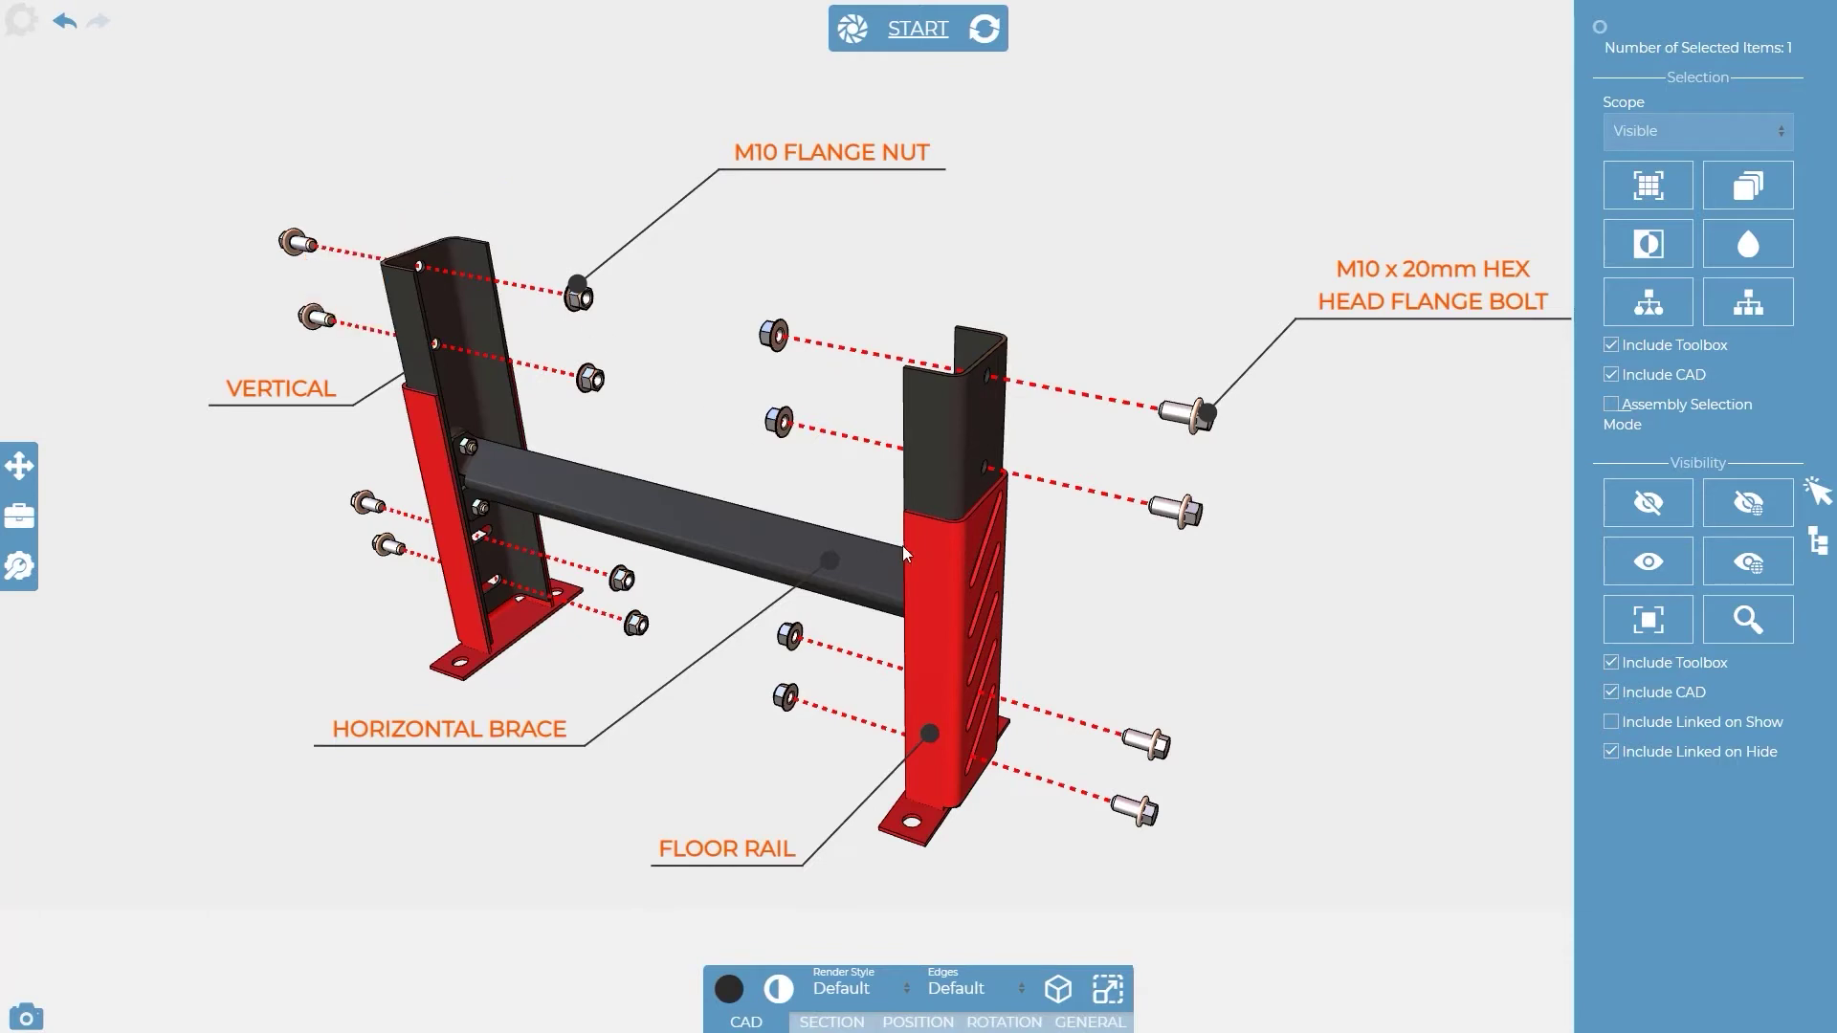
pyautogui.click(928, 557)
pyautogui.press('h')
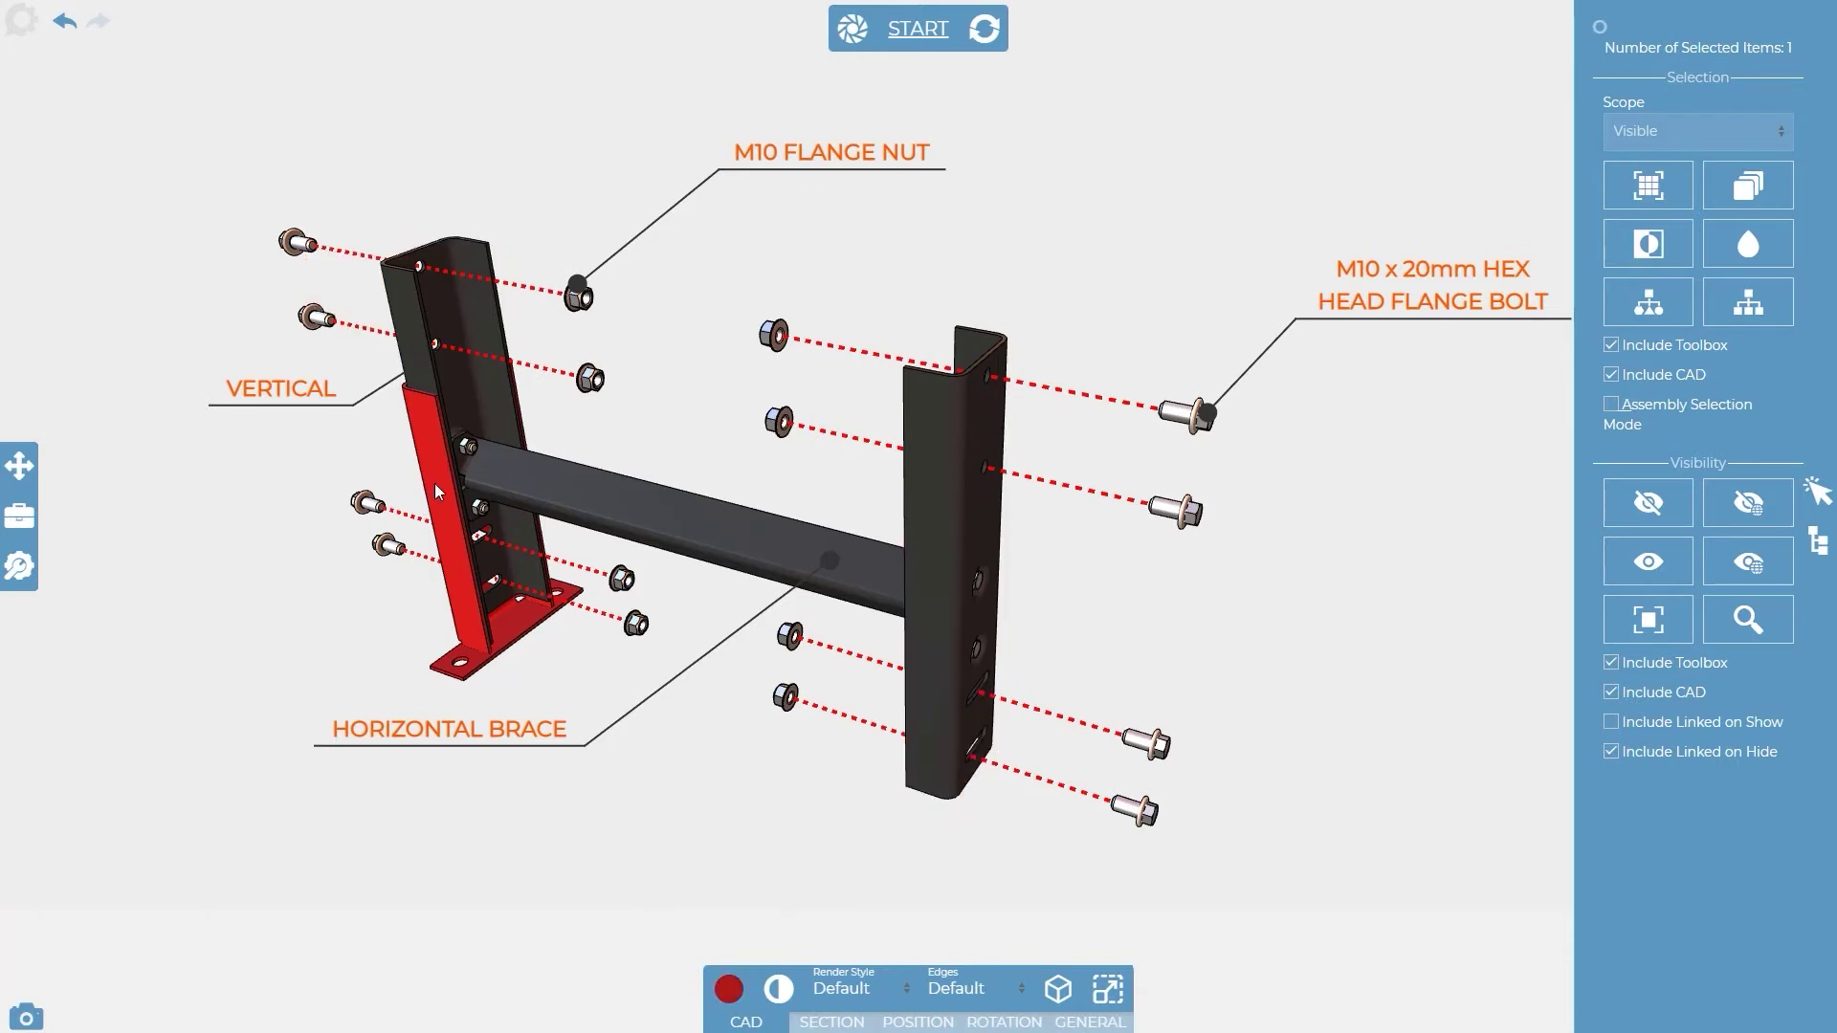
pyautogui.click(435, 491)
pyautogui.press('h')
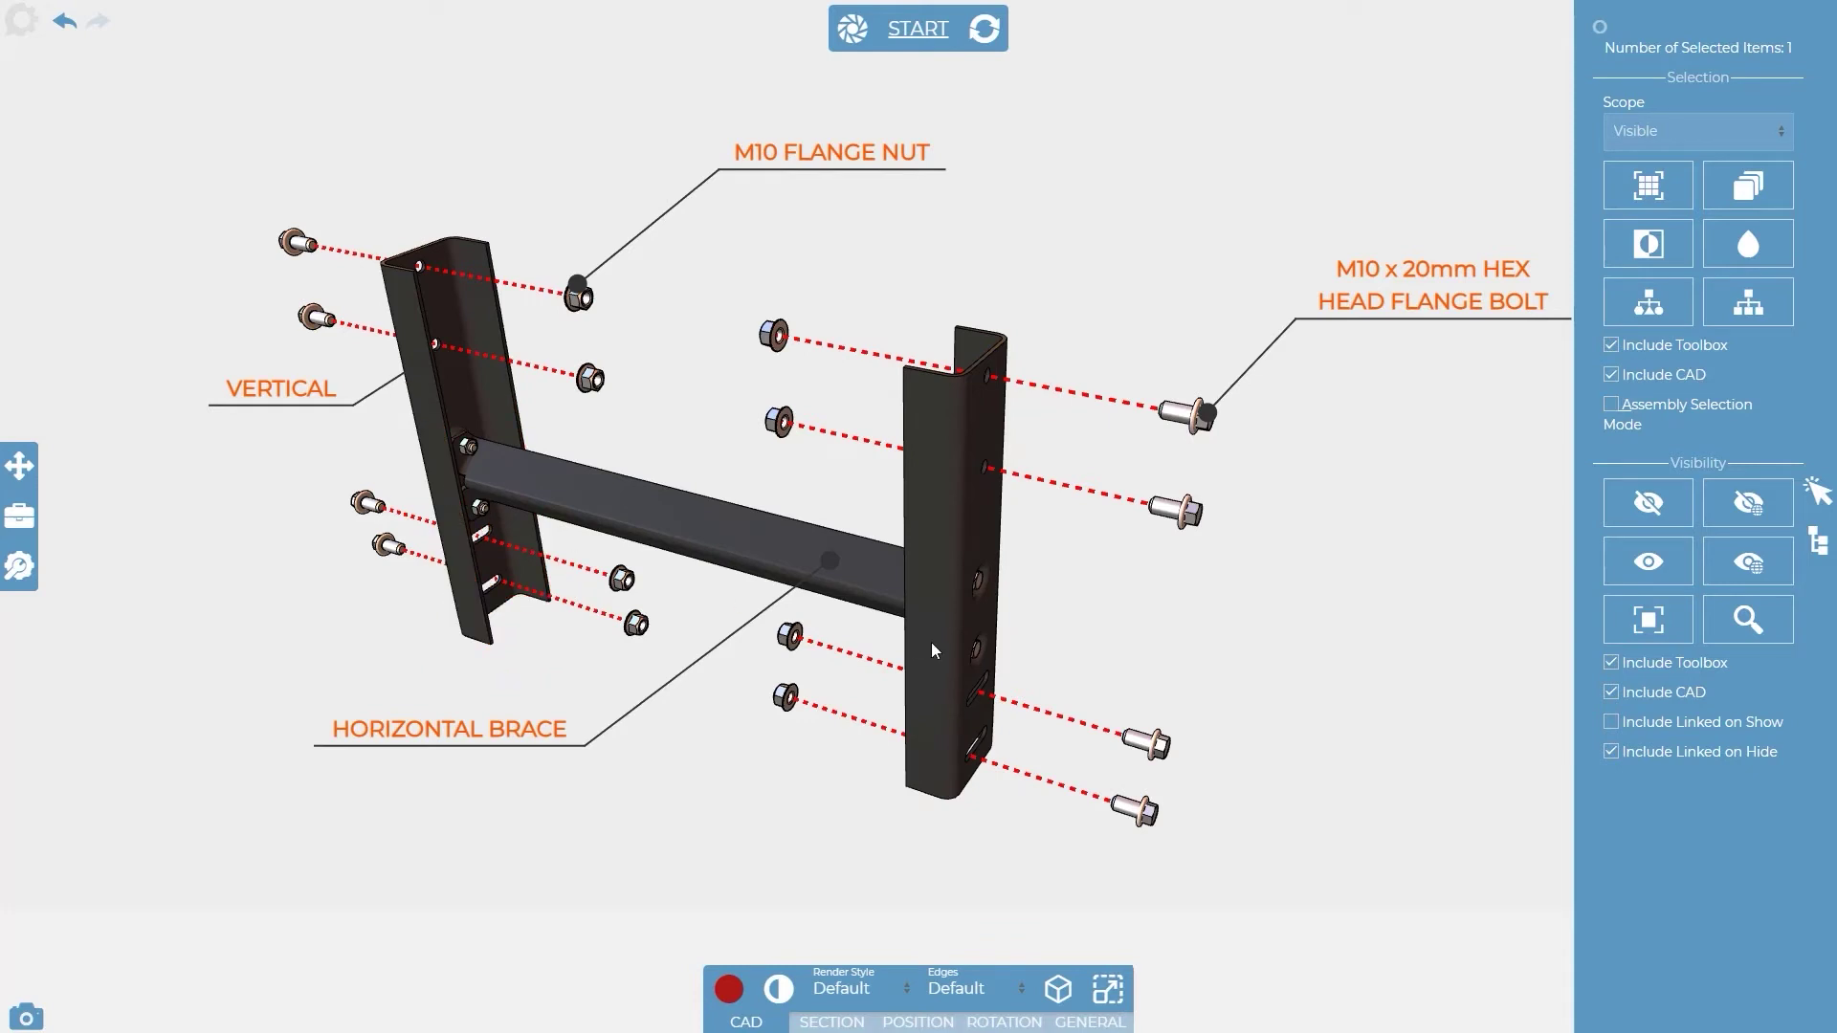
# Enable Include Linked on Show, restore all hidden parts, and select the Adjustable Seat
pyautogui.click(1610, 722)
pyautogui.click(1733, 569)
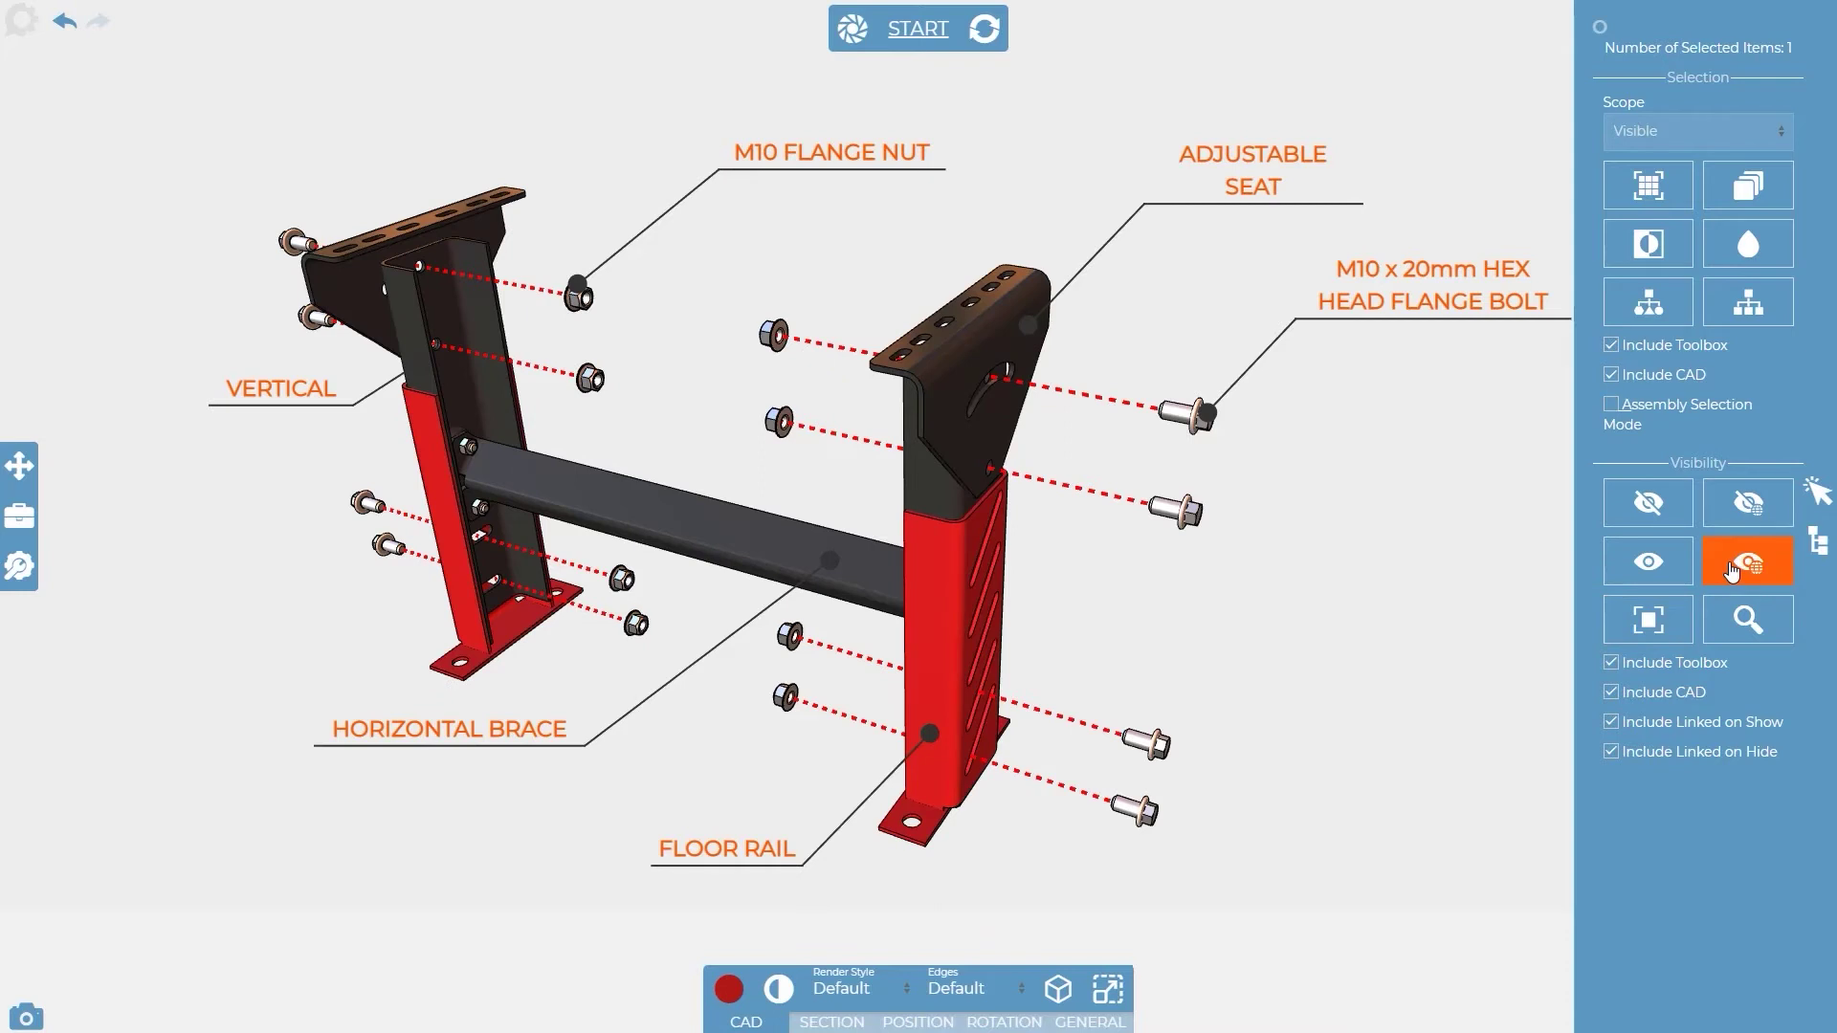
pyautogui.click(991, 427)
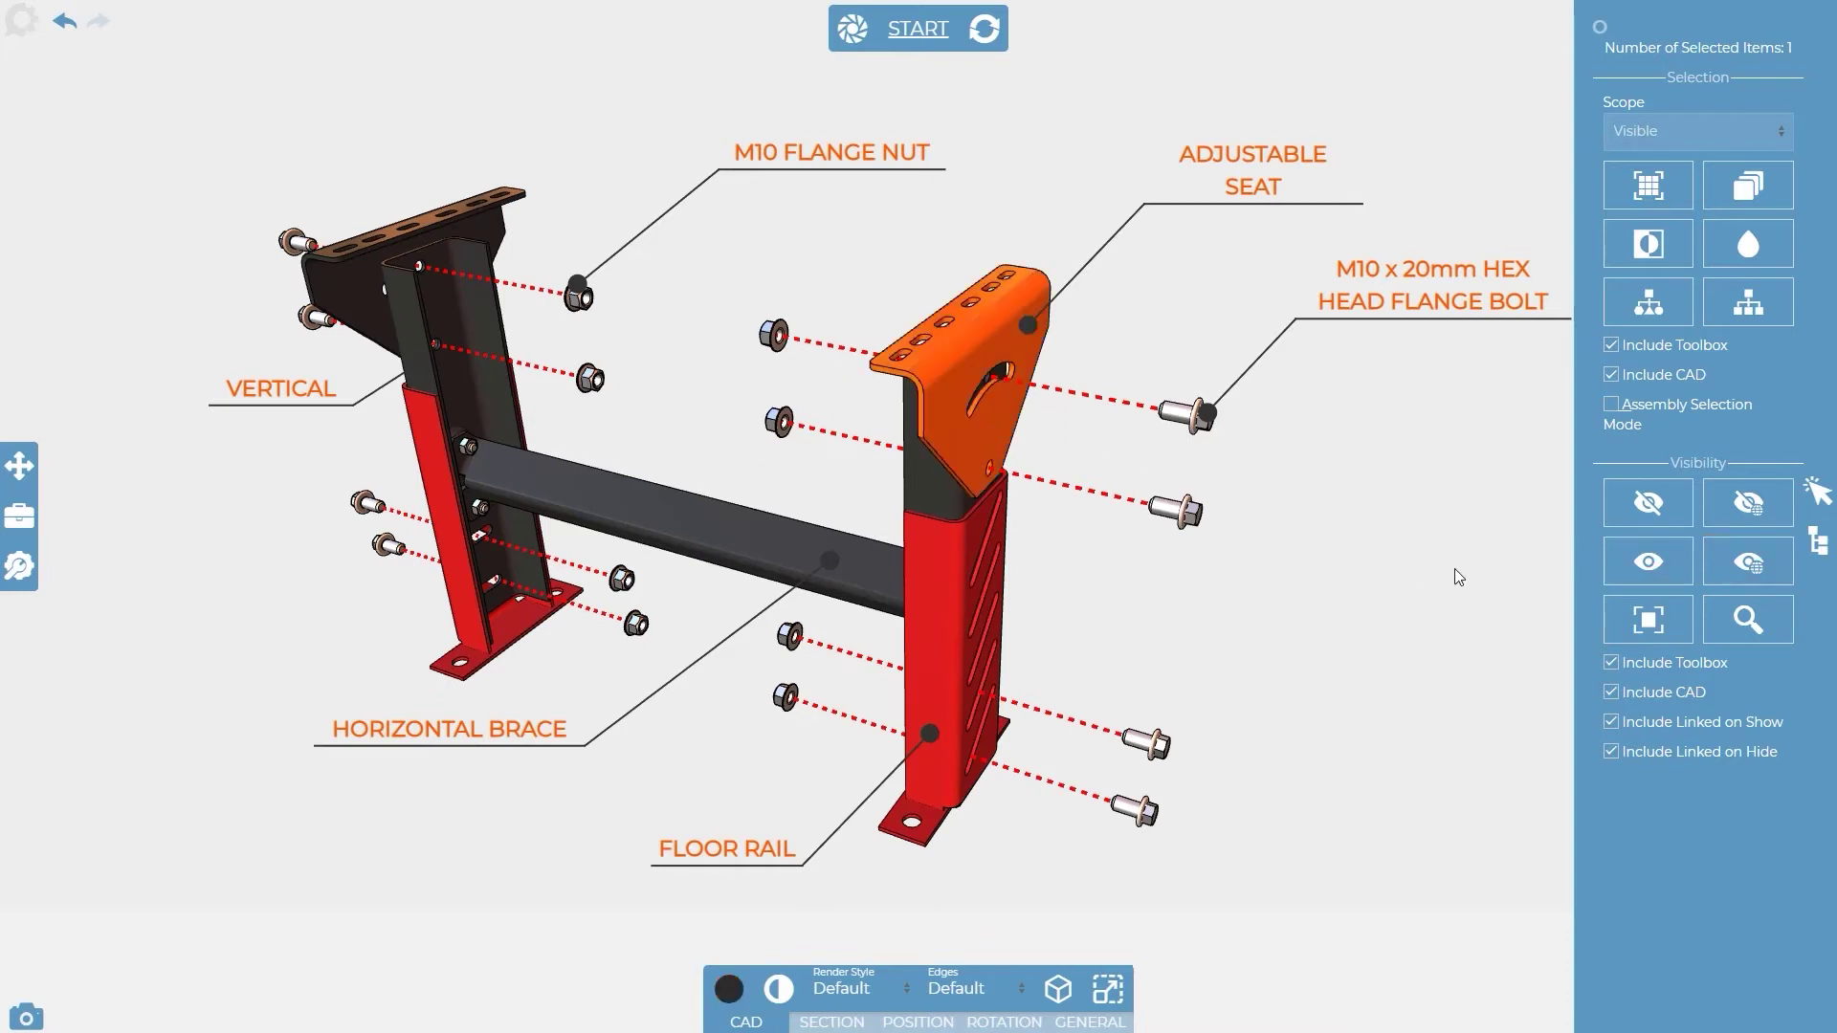
# Isolate the Adjustable Seat and zoom to it, then deselect and show all parts
pyautogui.click(1648, 622)
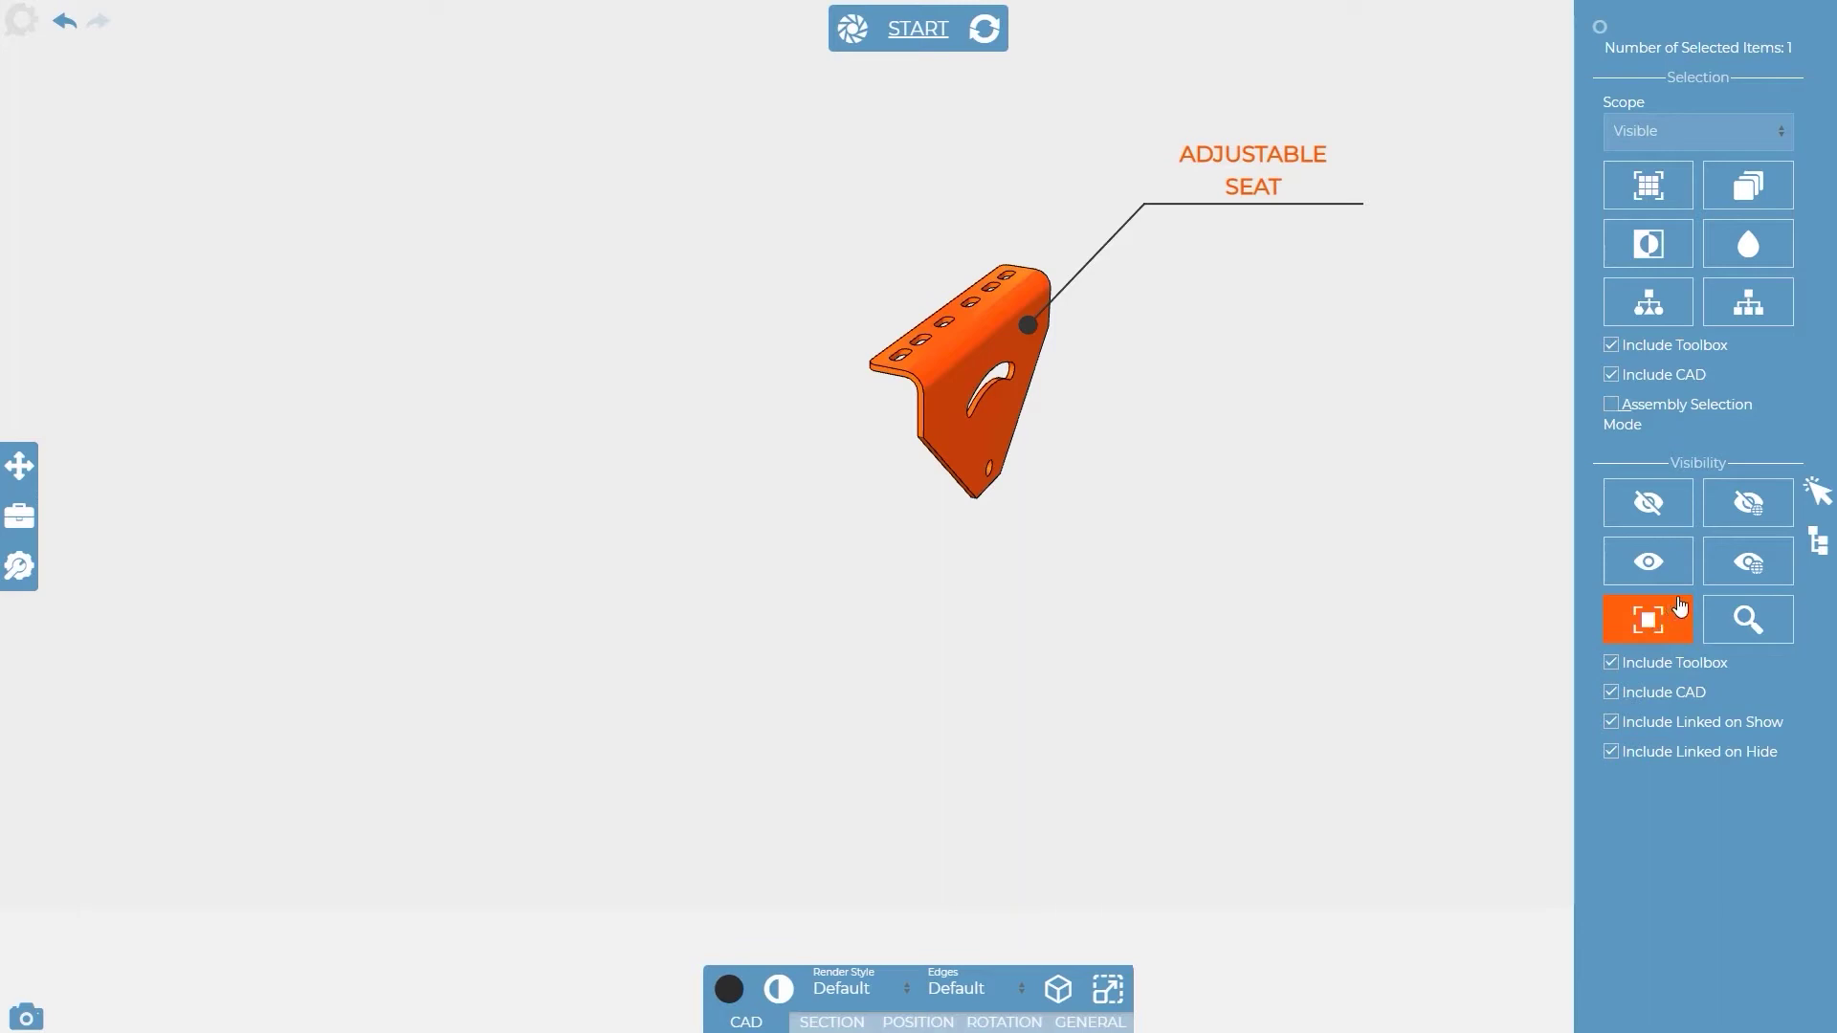
pyautogui.click(1741, 619)
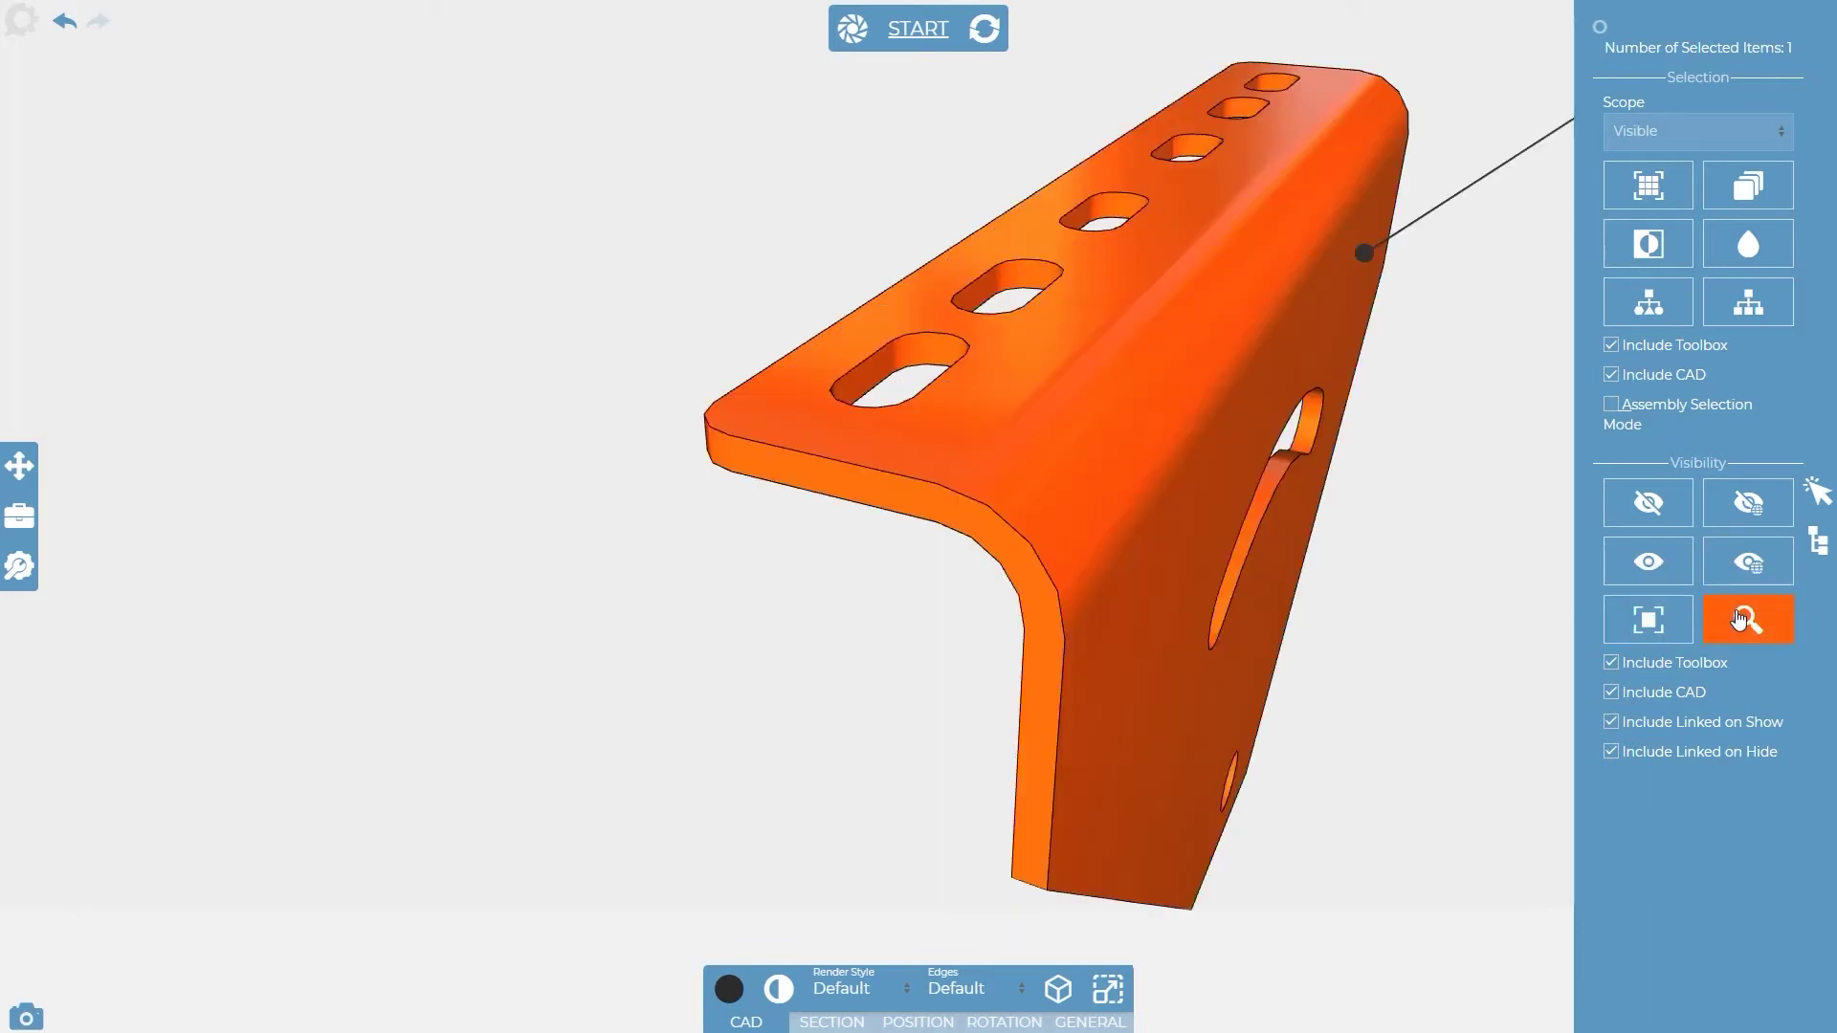
pyautogui.click(1527, 603)
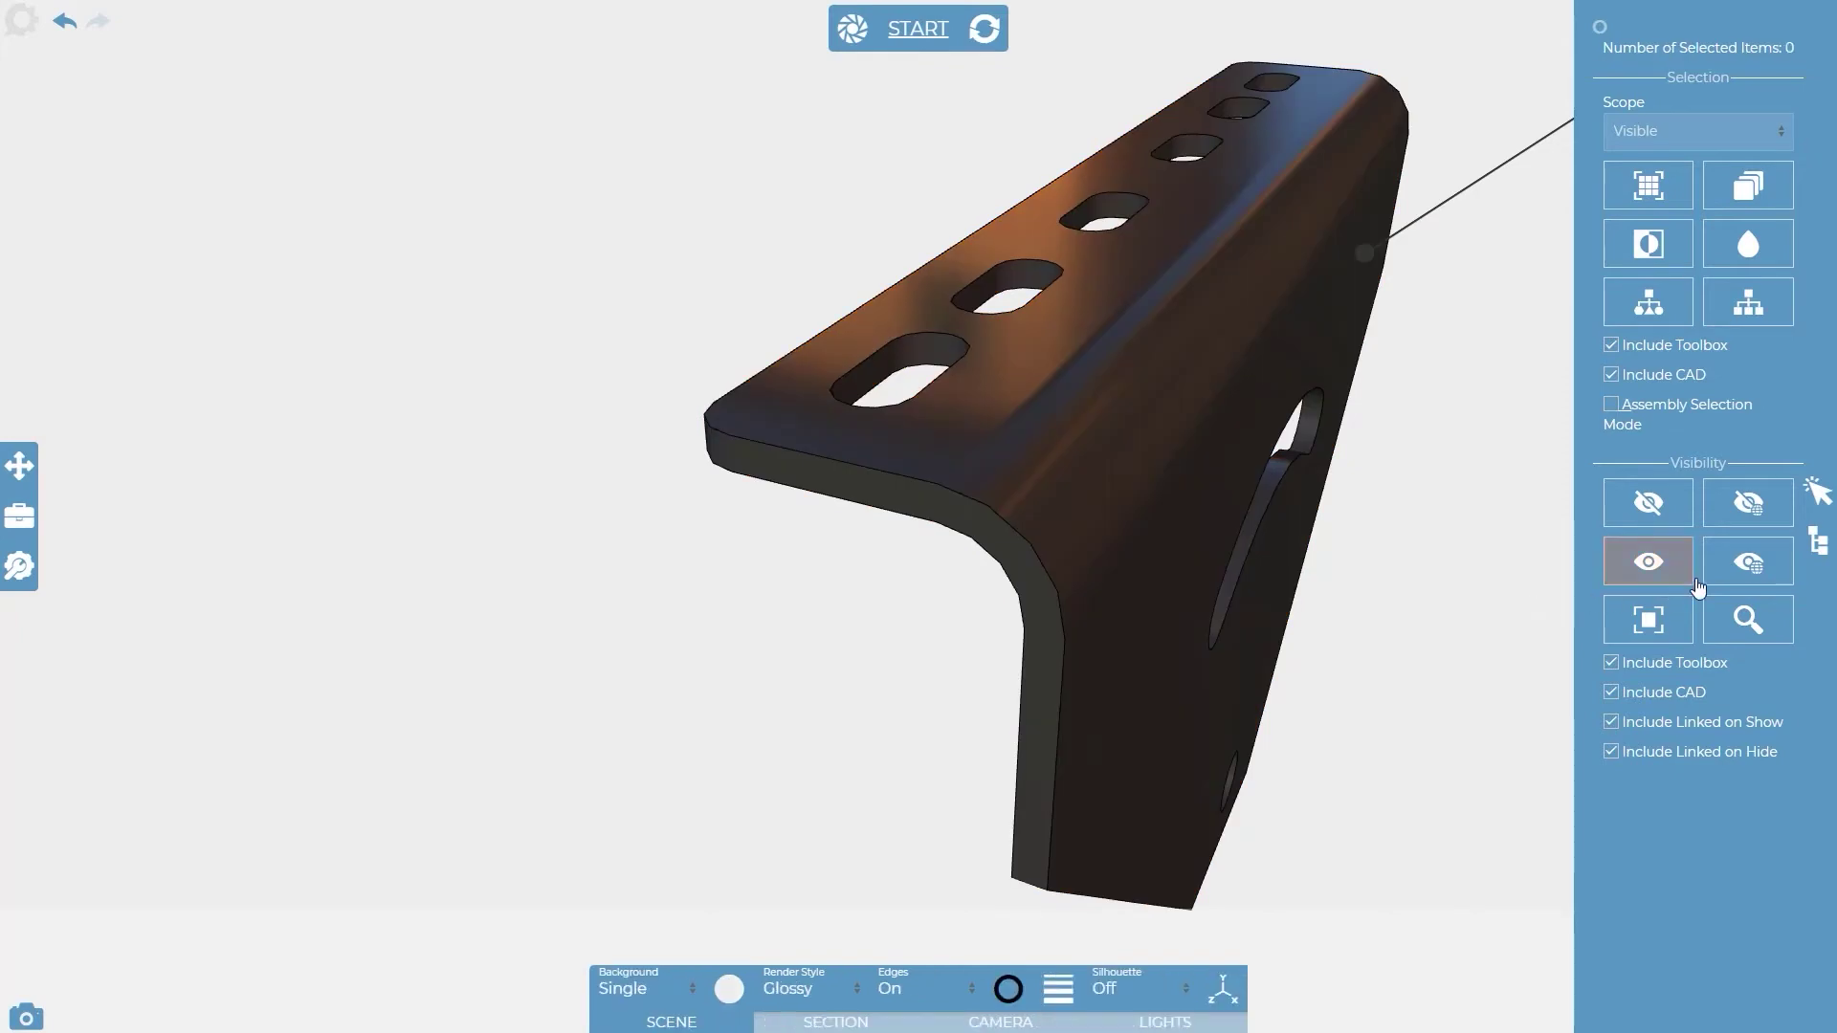
pyautogui.click(1734, 572)
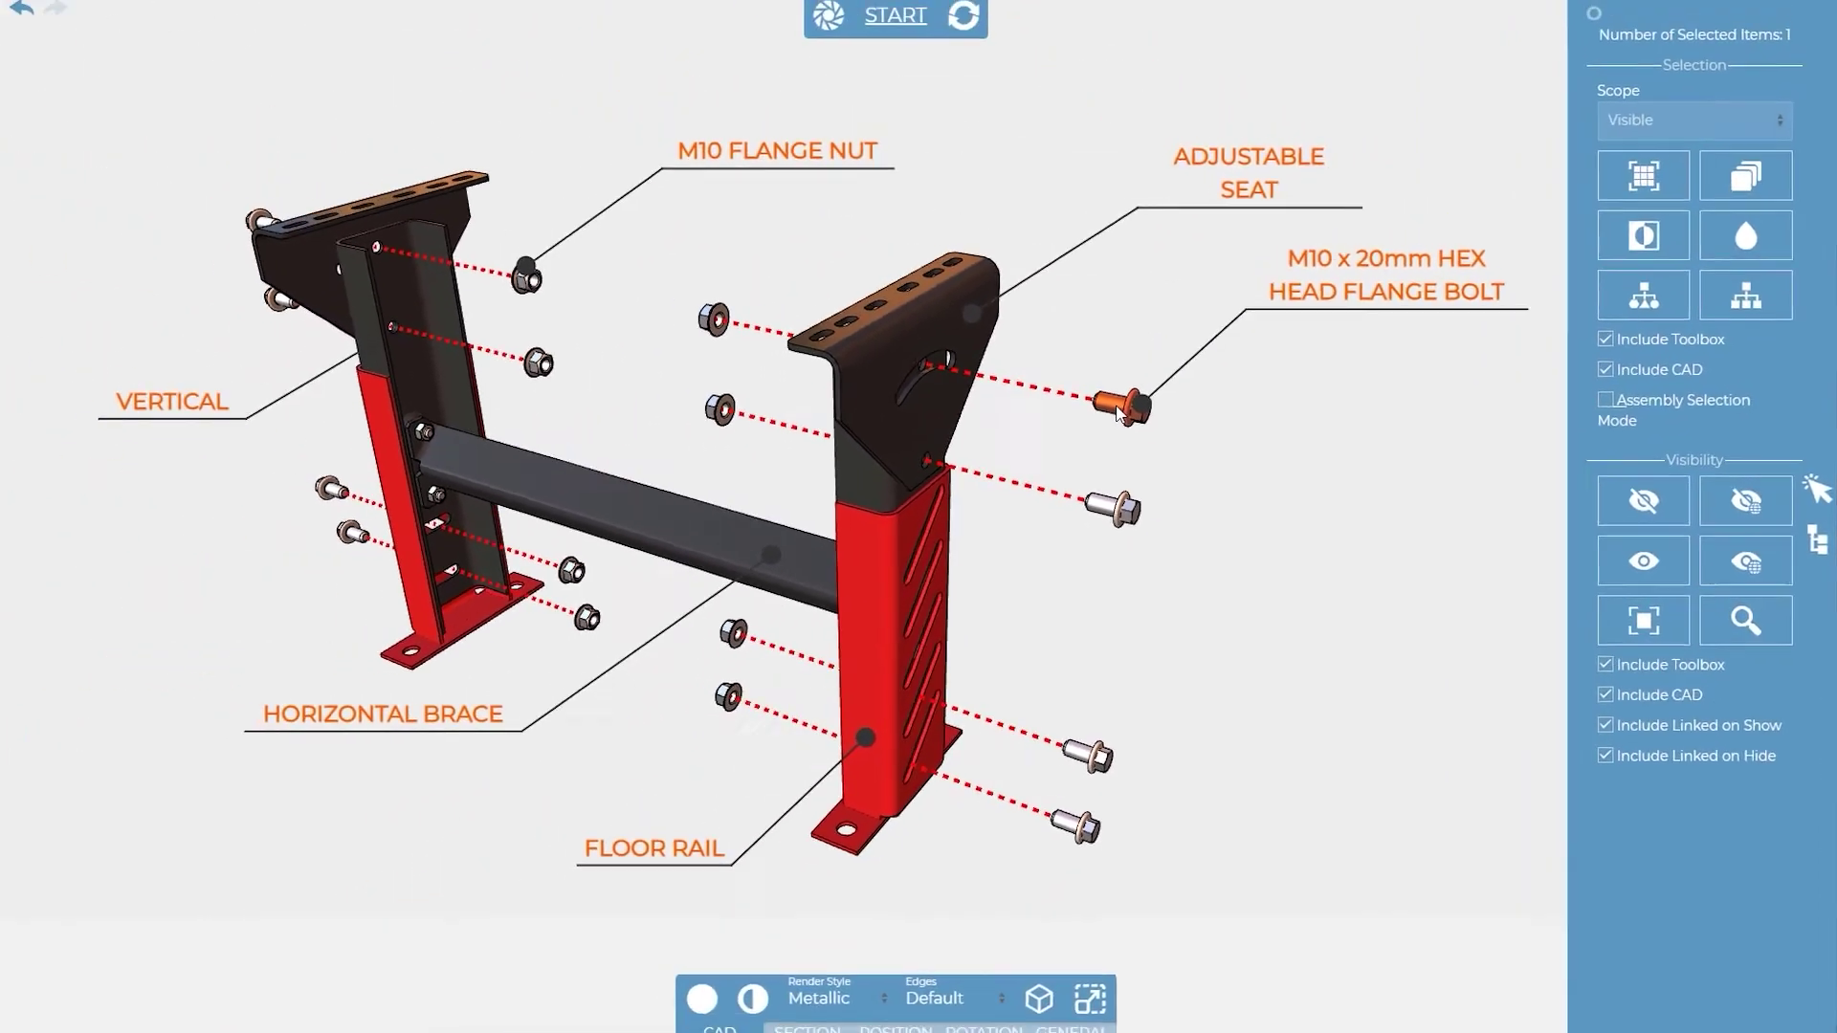
# Hide the selected M10 x 20mm bolt and its callout, then restore it with Show All
pyautogui.press('h')
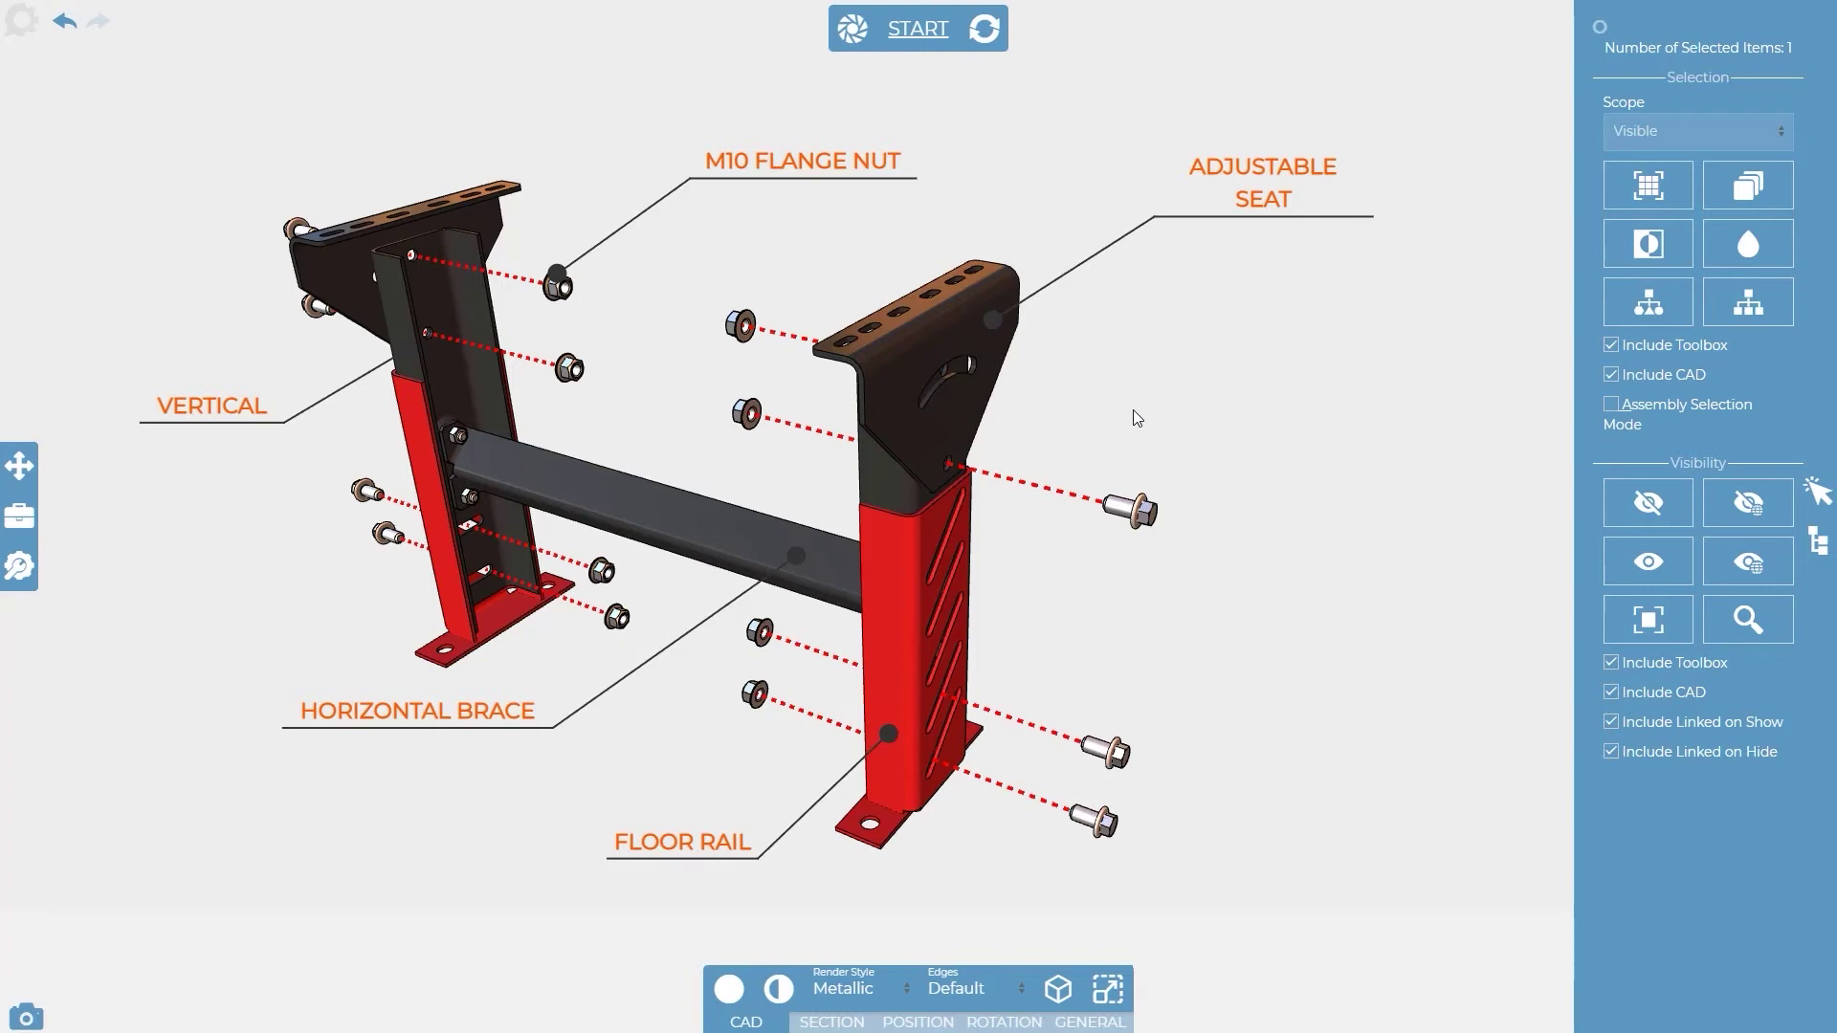
pyautogui.click(1743, 567)
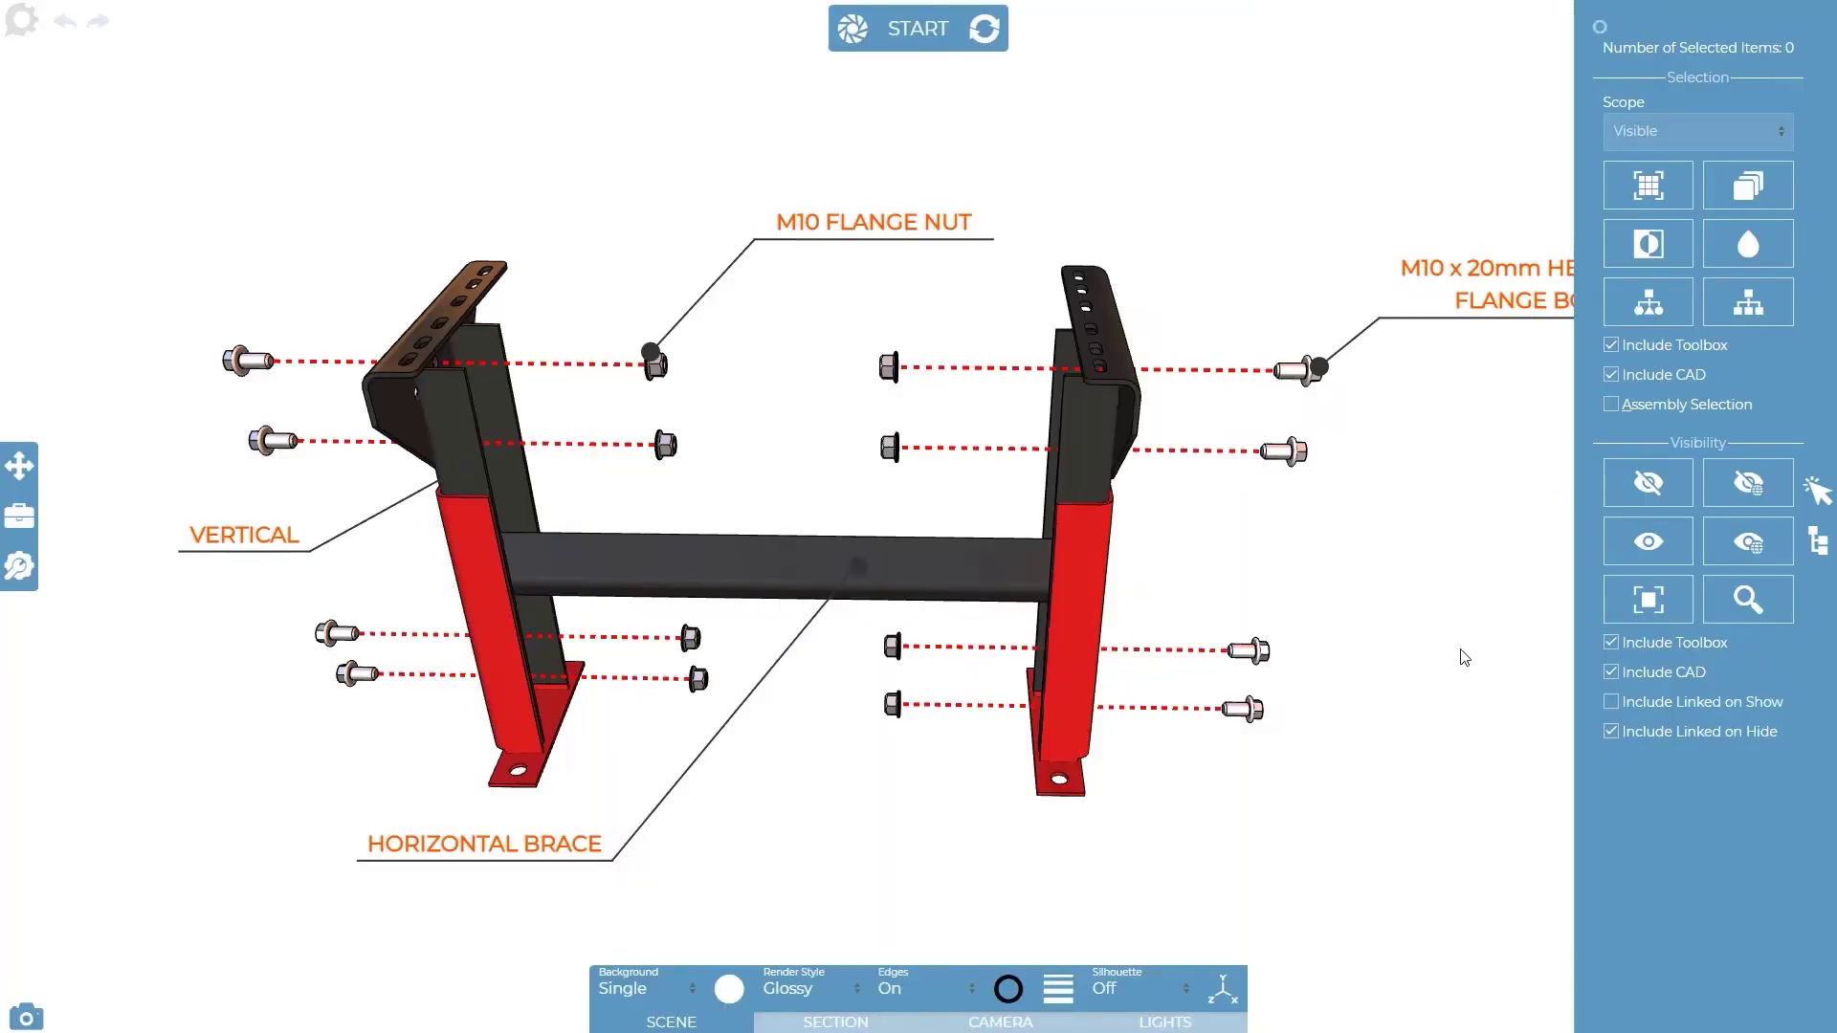
# In the Toolbox tree, expand Lines and switch off Label_3 and Label_4
pyautogui.click(1818, 547)
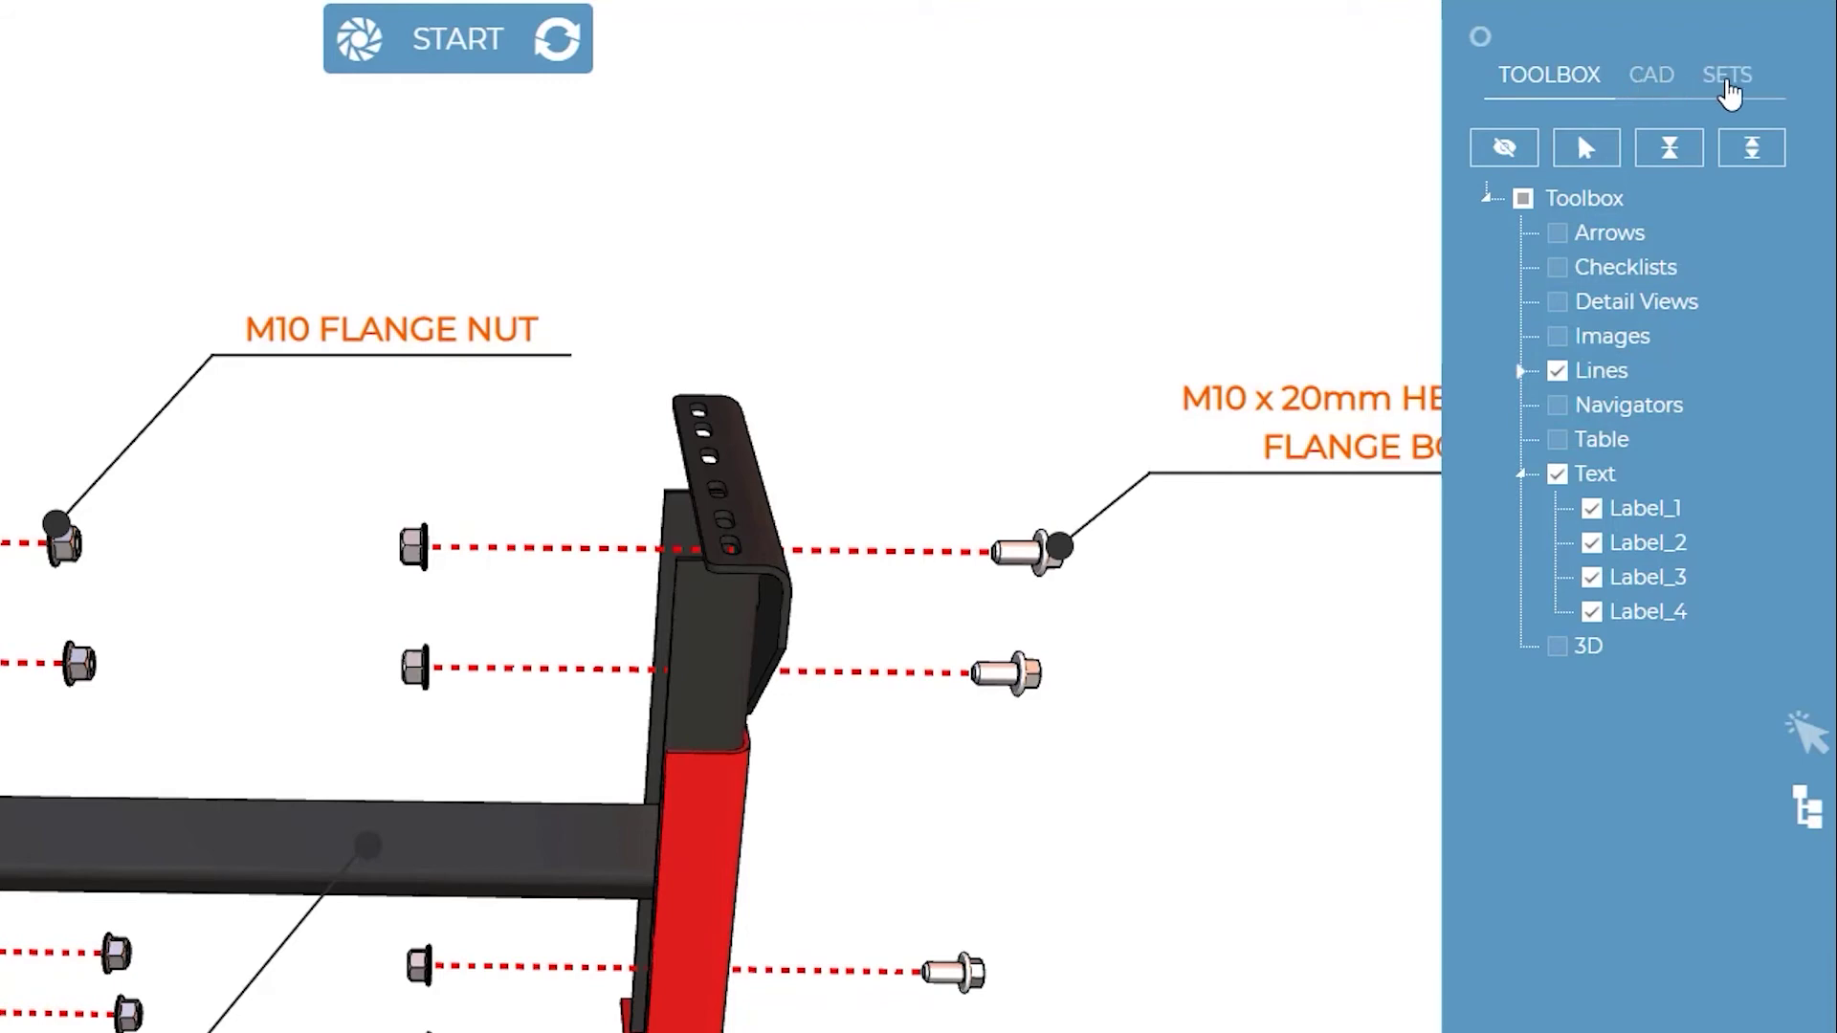
pyautogui.moveTo(1546, 224); pyautogui.dragTo(1584, 306)
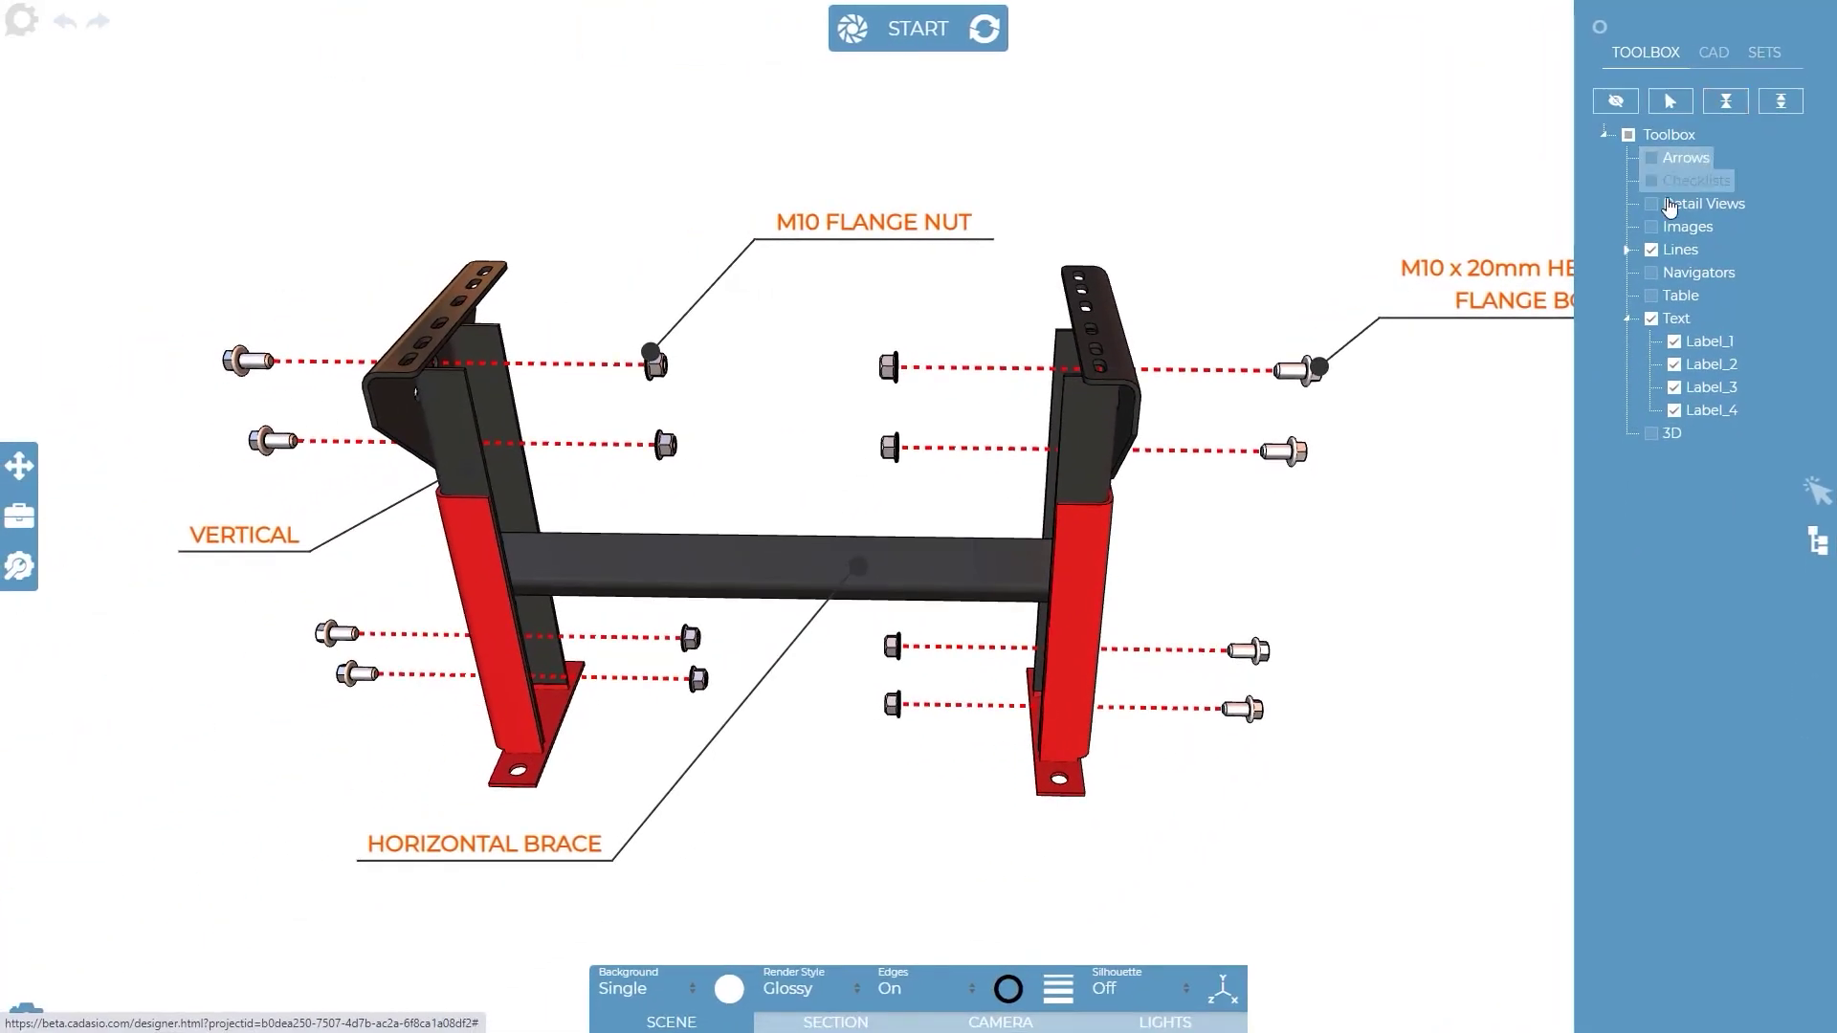
pyautogui.click(1628, 250)
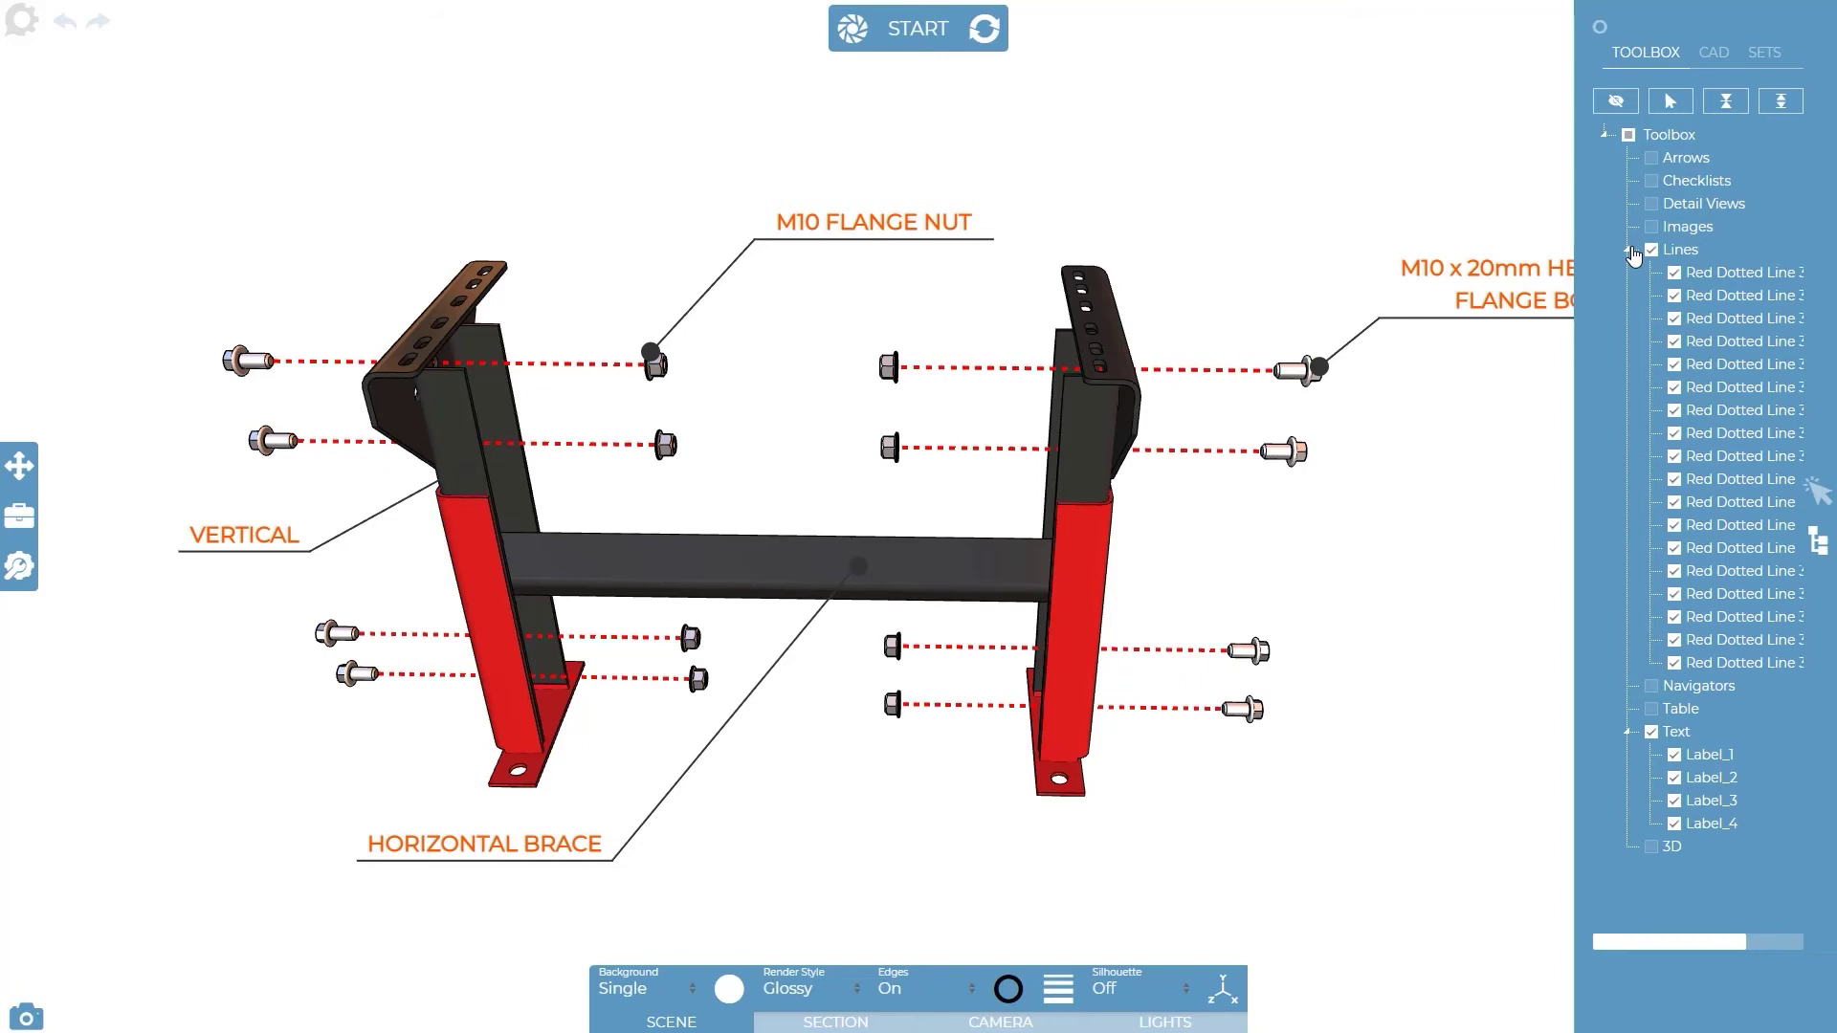
pyautogui.click(1675, 803)
pyautogui.click(1675, 825)
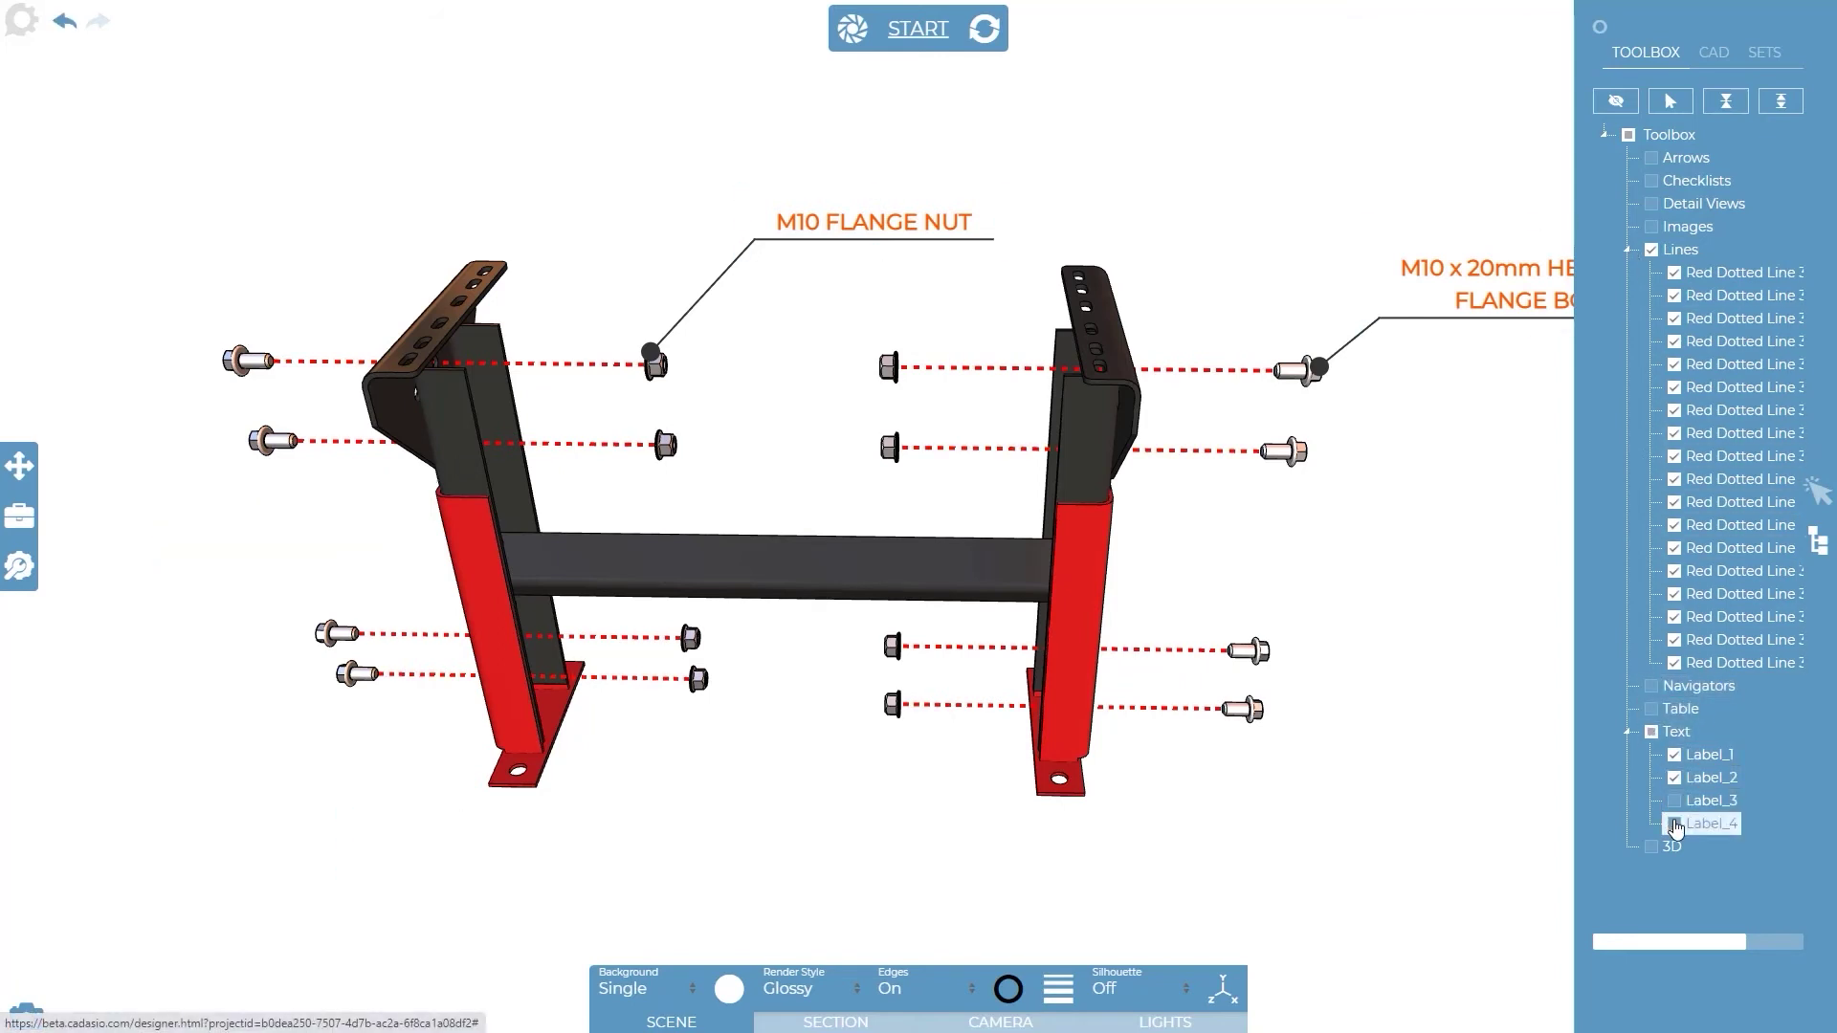
pyautogui.click(1708, 826)
pyautogui.press('Delete')
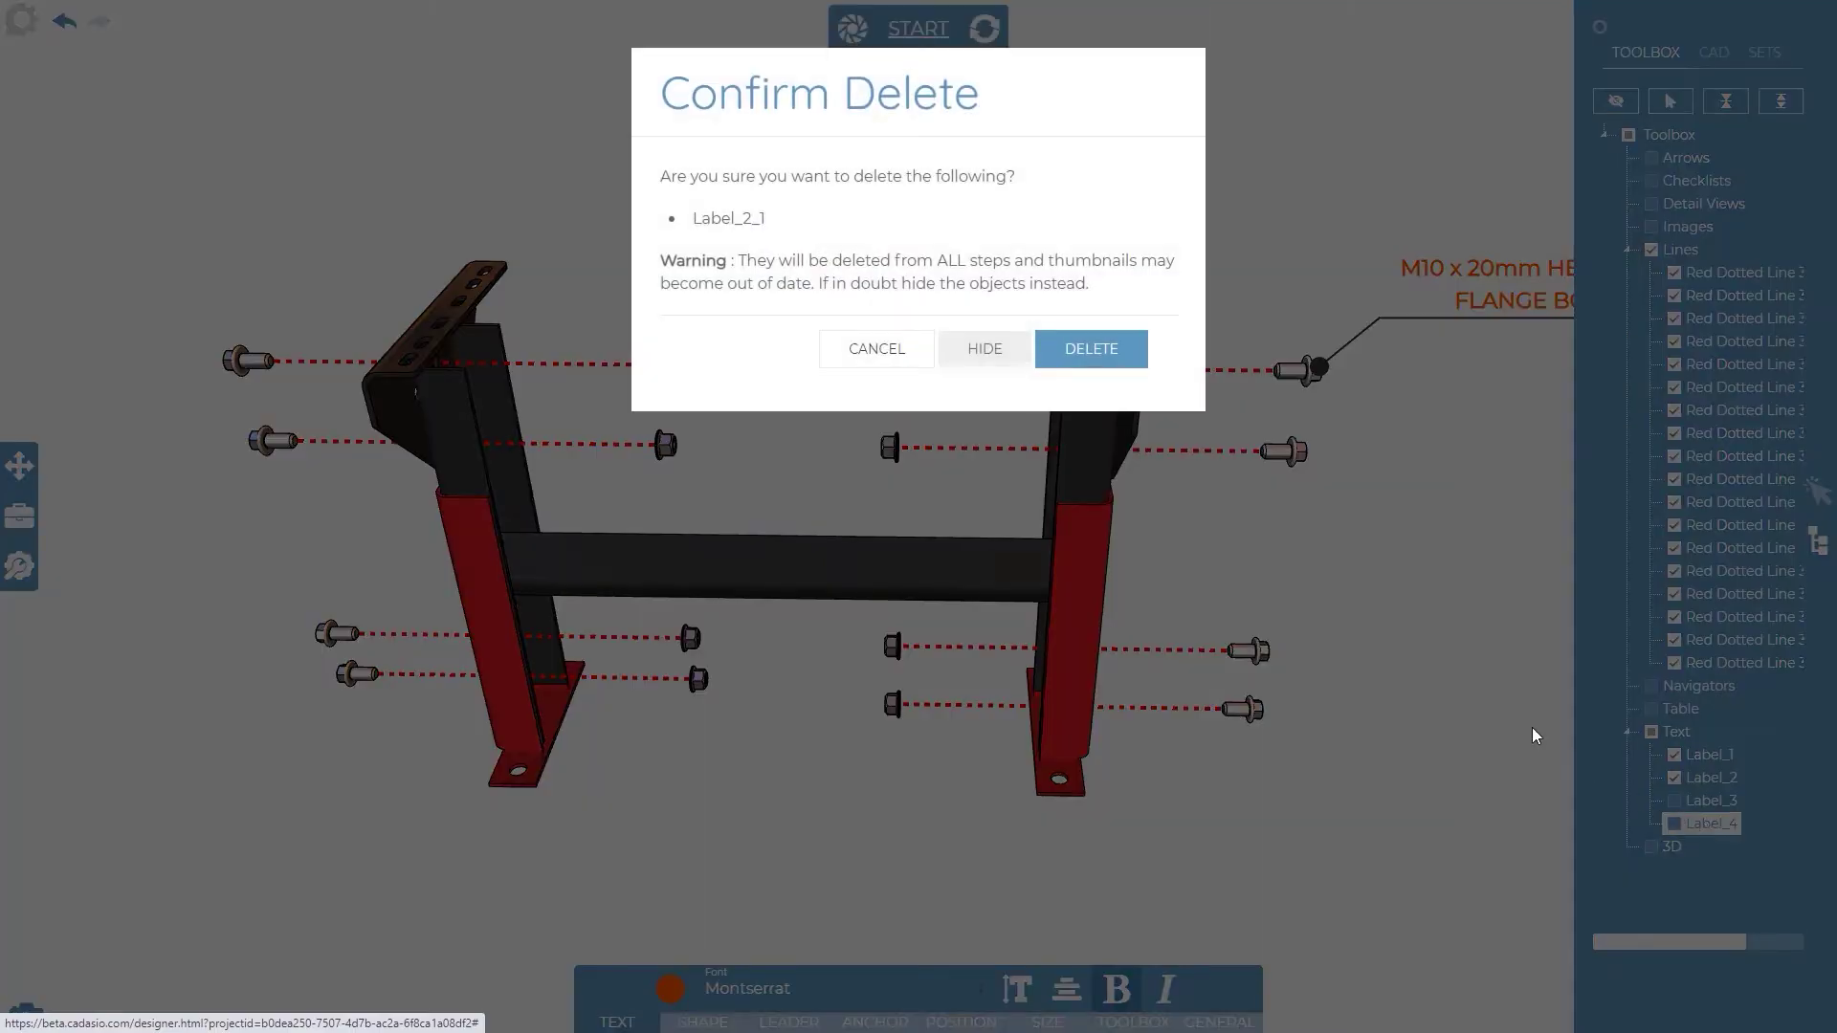
# Turn Label_3 (VERTICAL) and Label_4 (HORIZONTAL BRACE) back on, then deselect
pyautogui.click(921, 362)
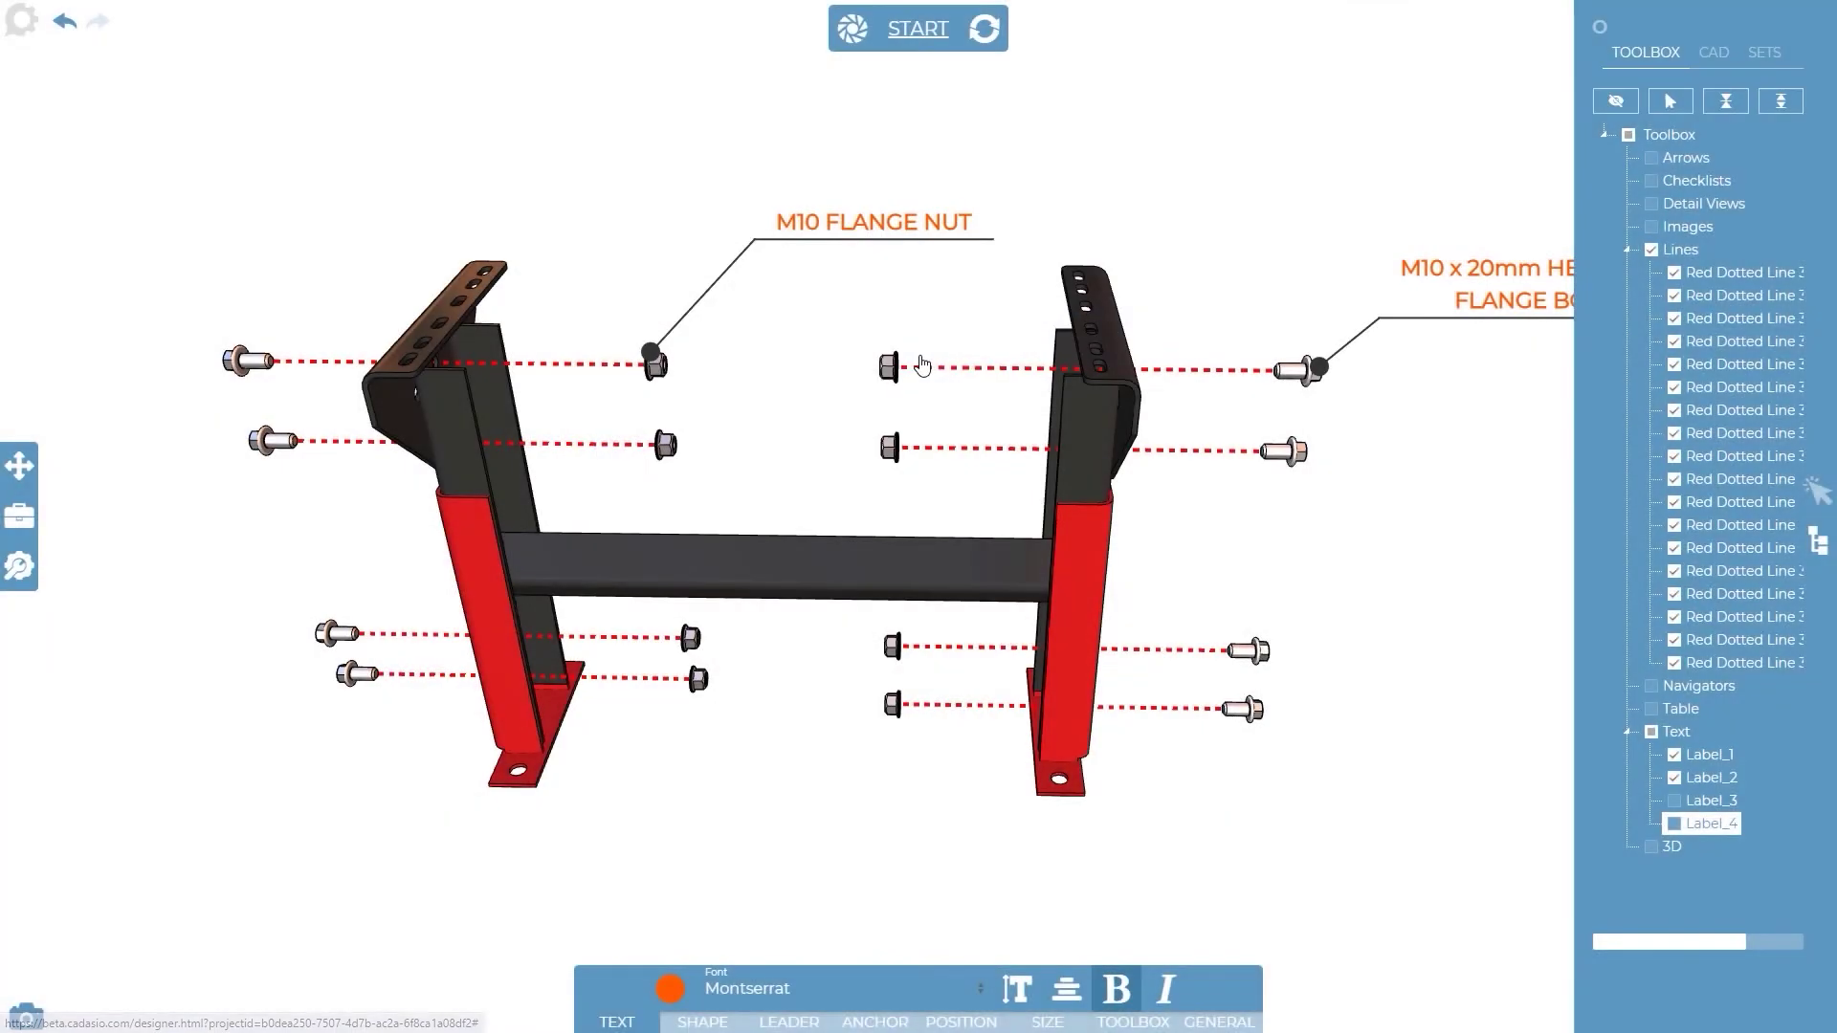
pyautogui.click(1676, 804)
pyautogui.click(1675, 802)
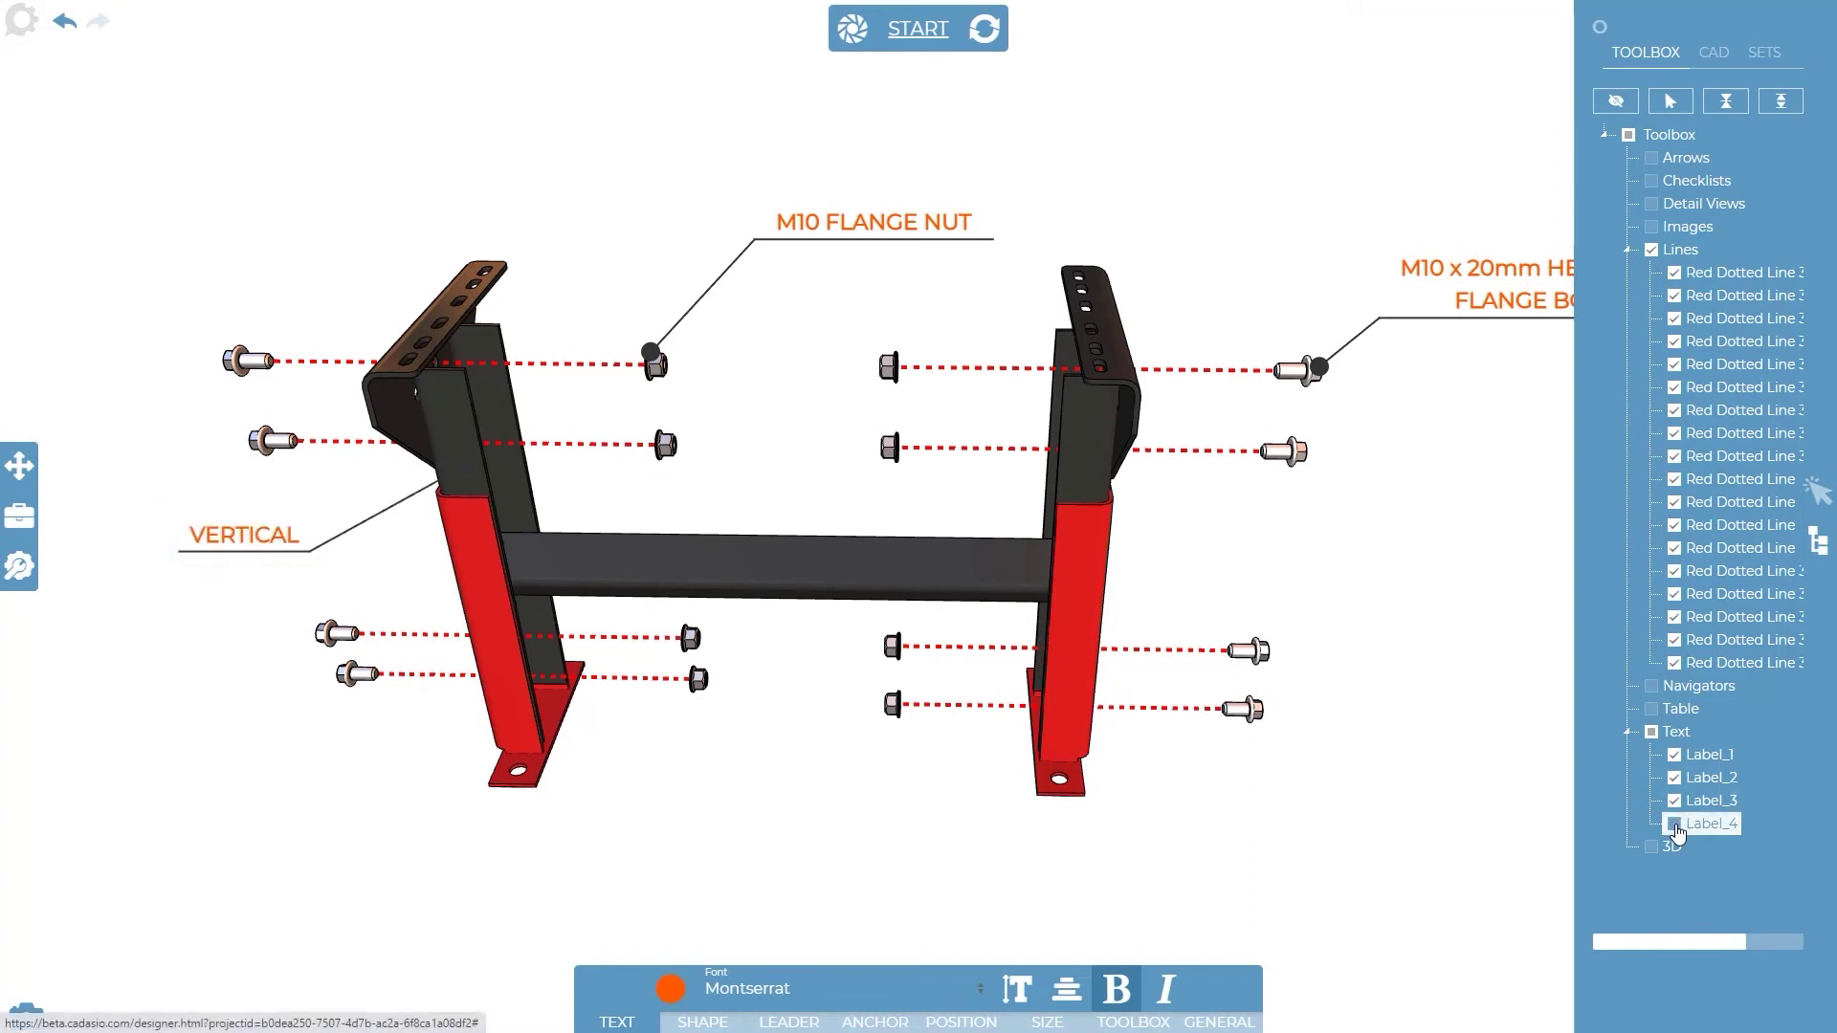
pyautogui.click(1675, 826)
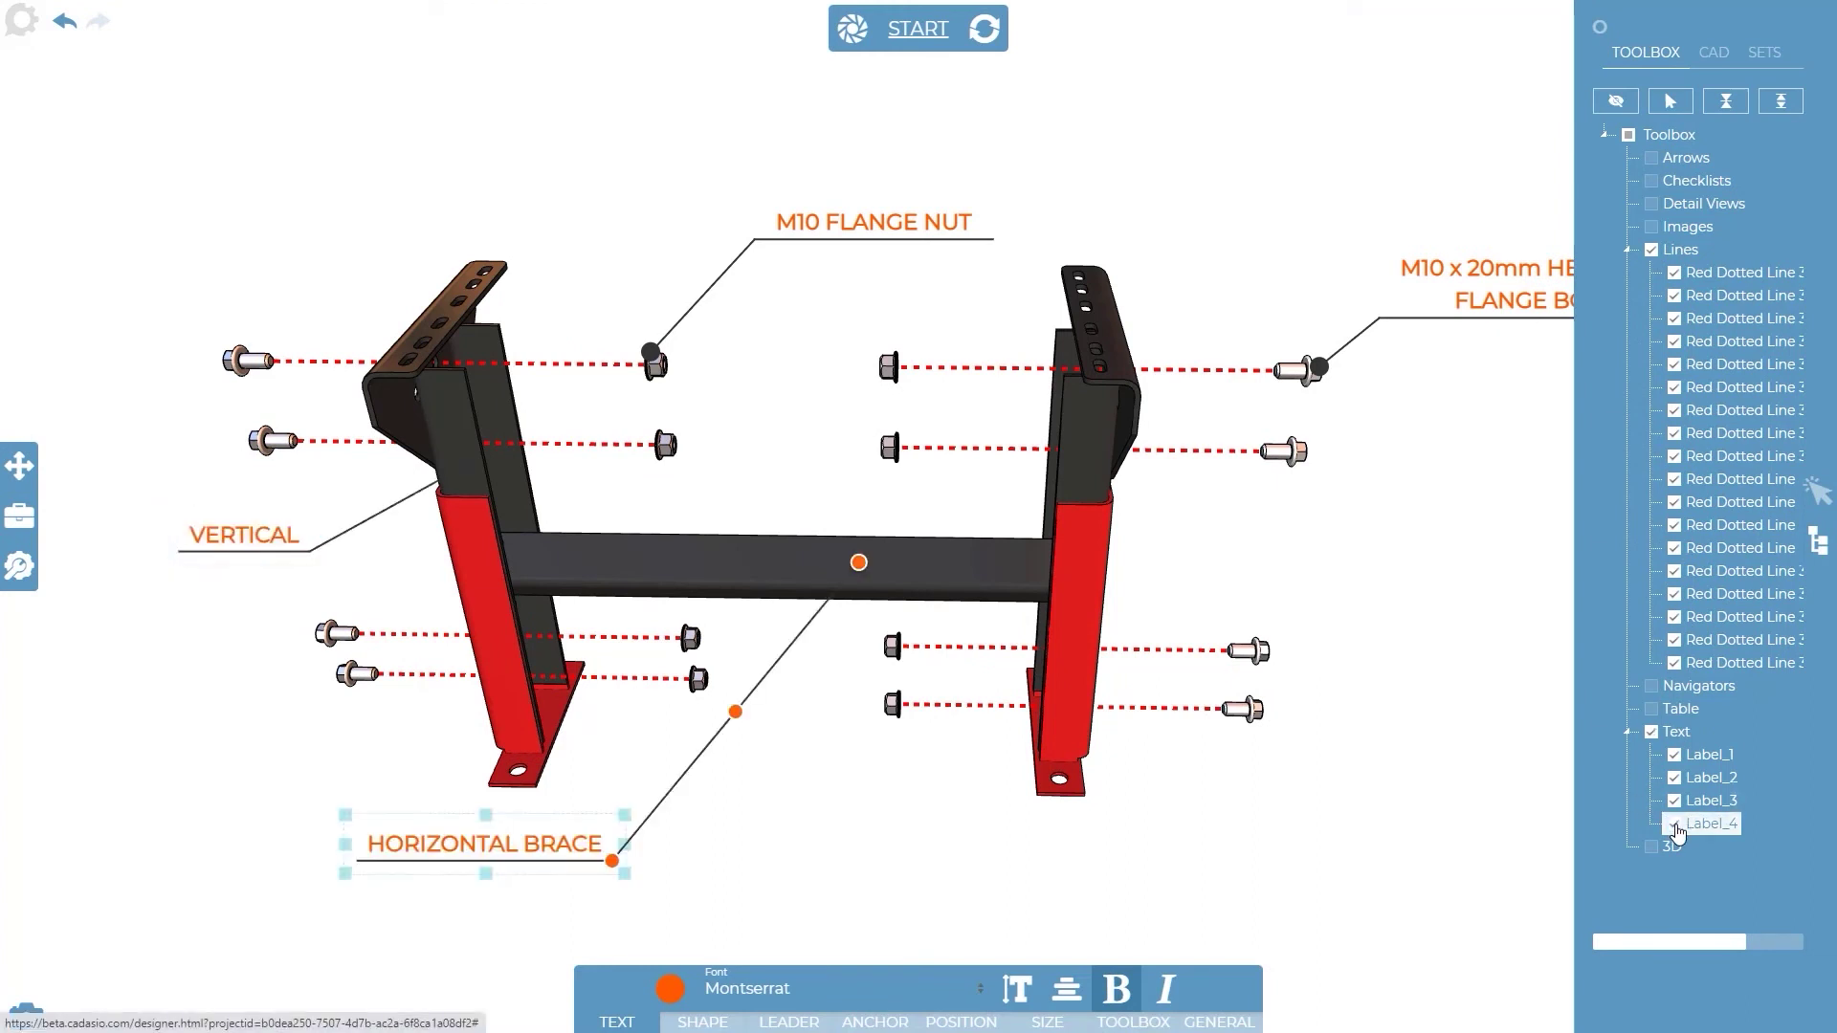
pyautogui.click(1703, 886)
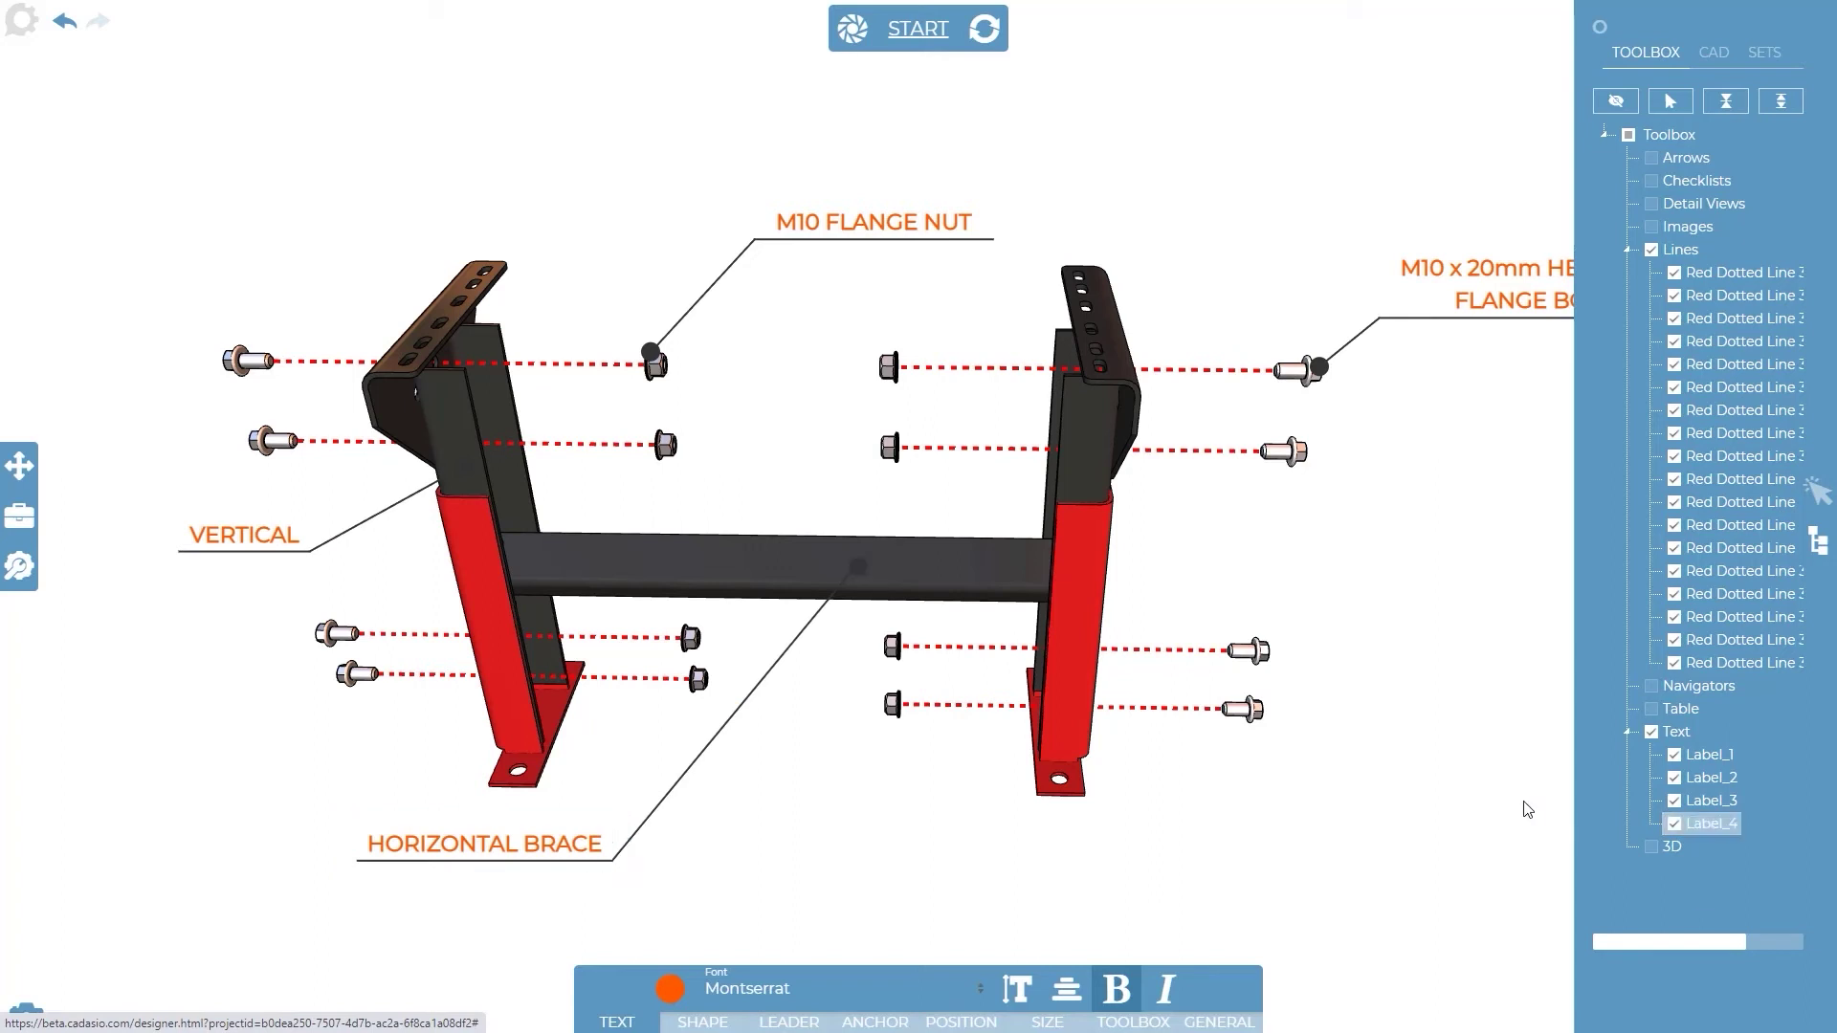
# In the CAD tree, hide FLOOR RAIL-1 and FLOOR RAIL-2
pyautogui.click(1715, 57)
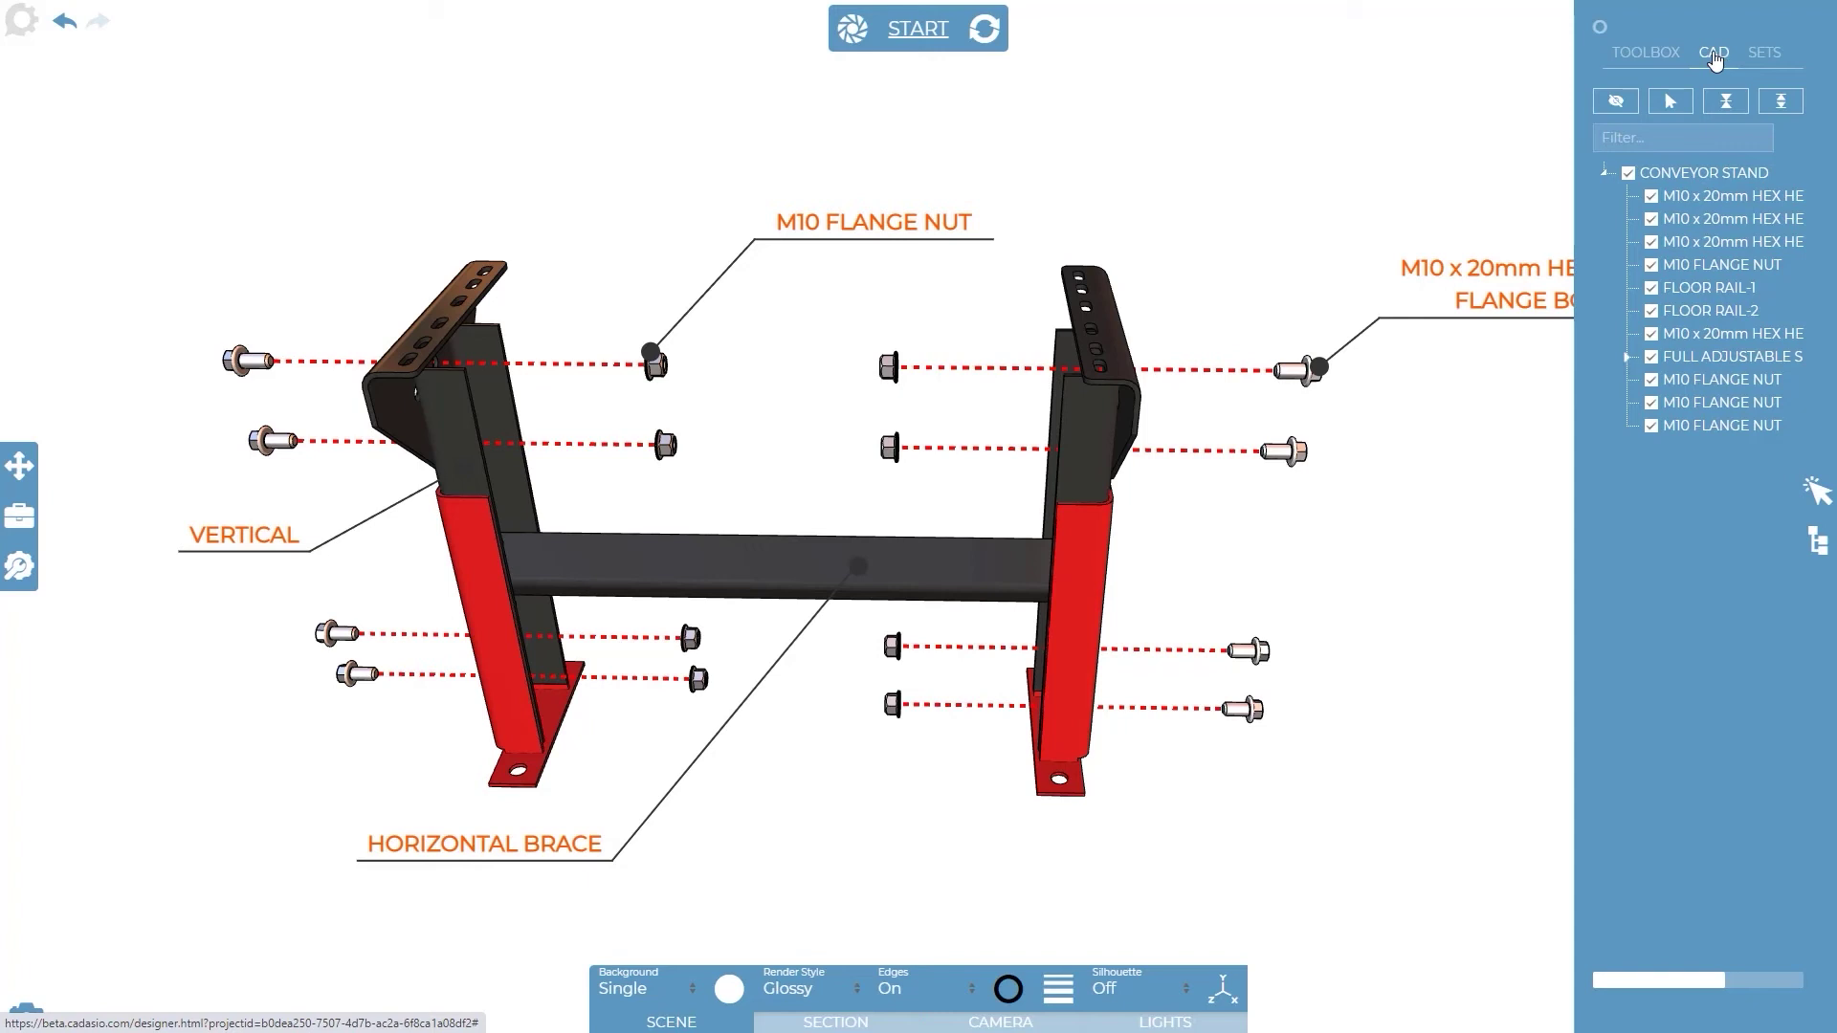
pyautogui.click(1651, 288)
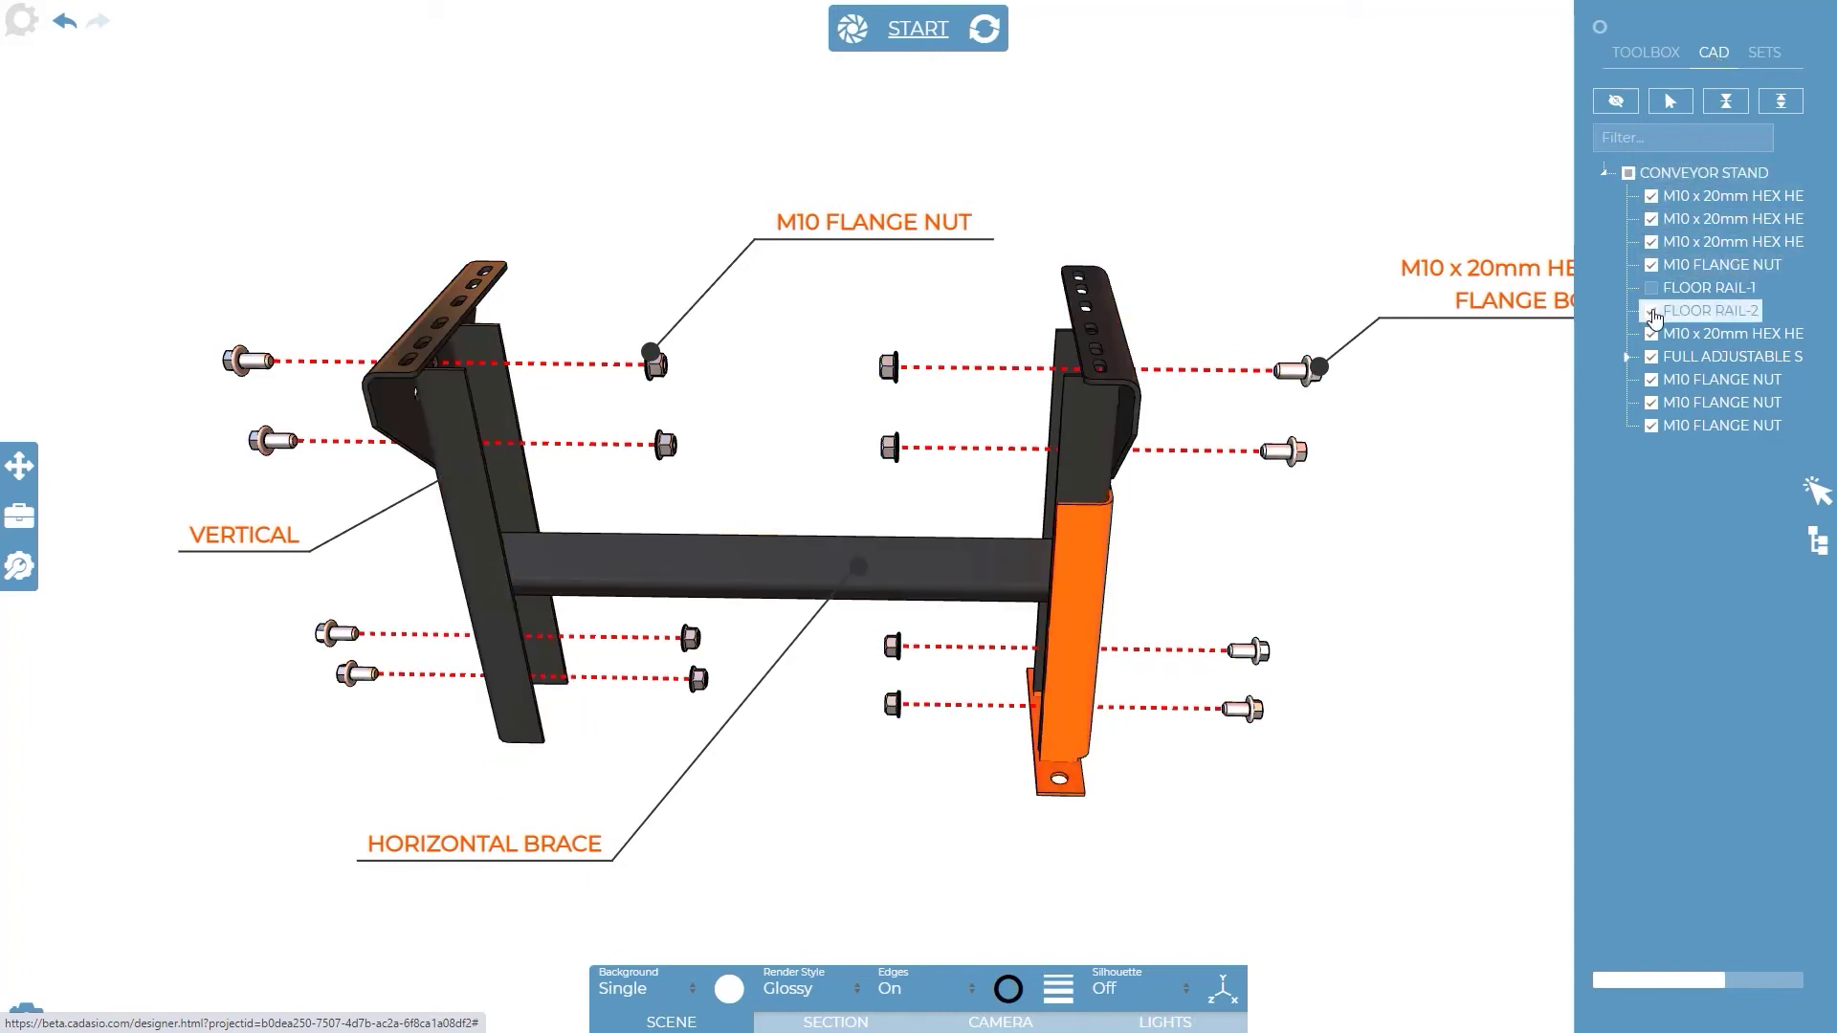
pyautogui.click(1651, 311)
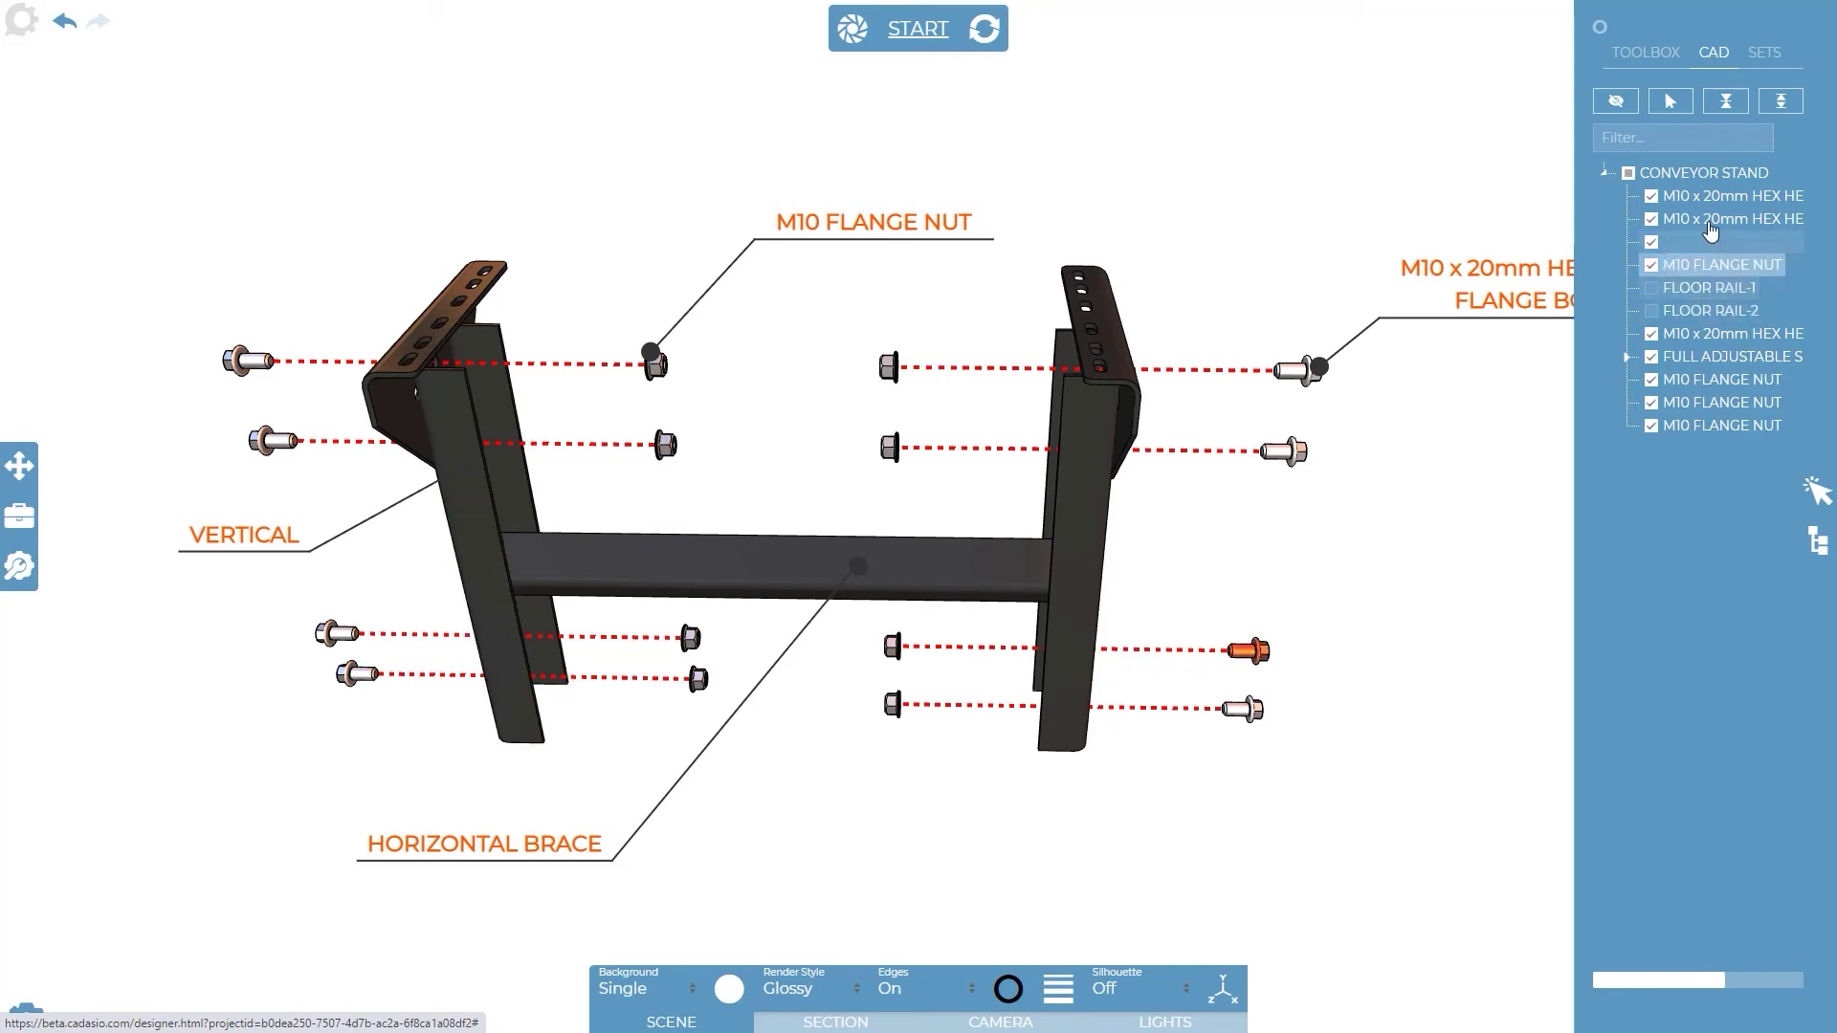
# Try the tree's expand, collapse-all, 'm10' name filter and hide-hidden-parts controls
pyautogui.click(1778, 113)
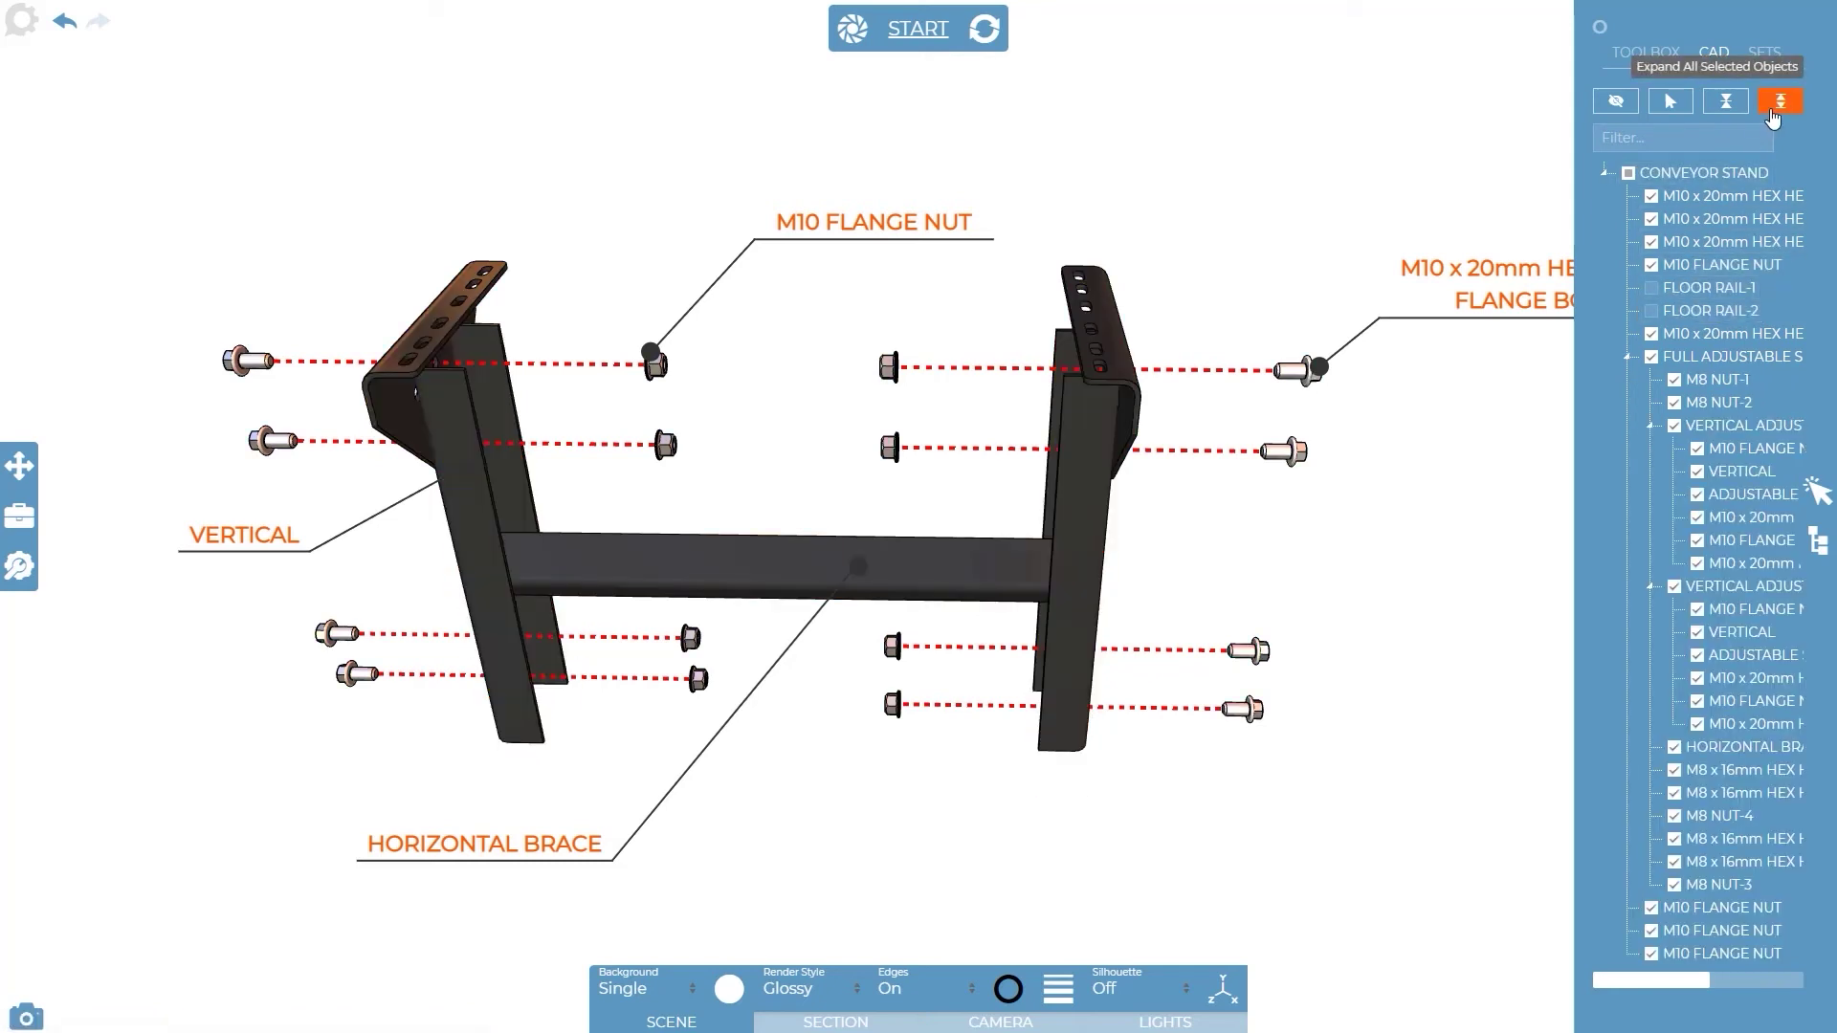
pyautogui.click(1727, 105)
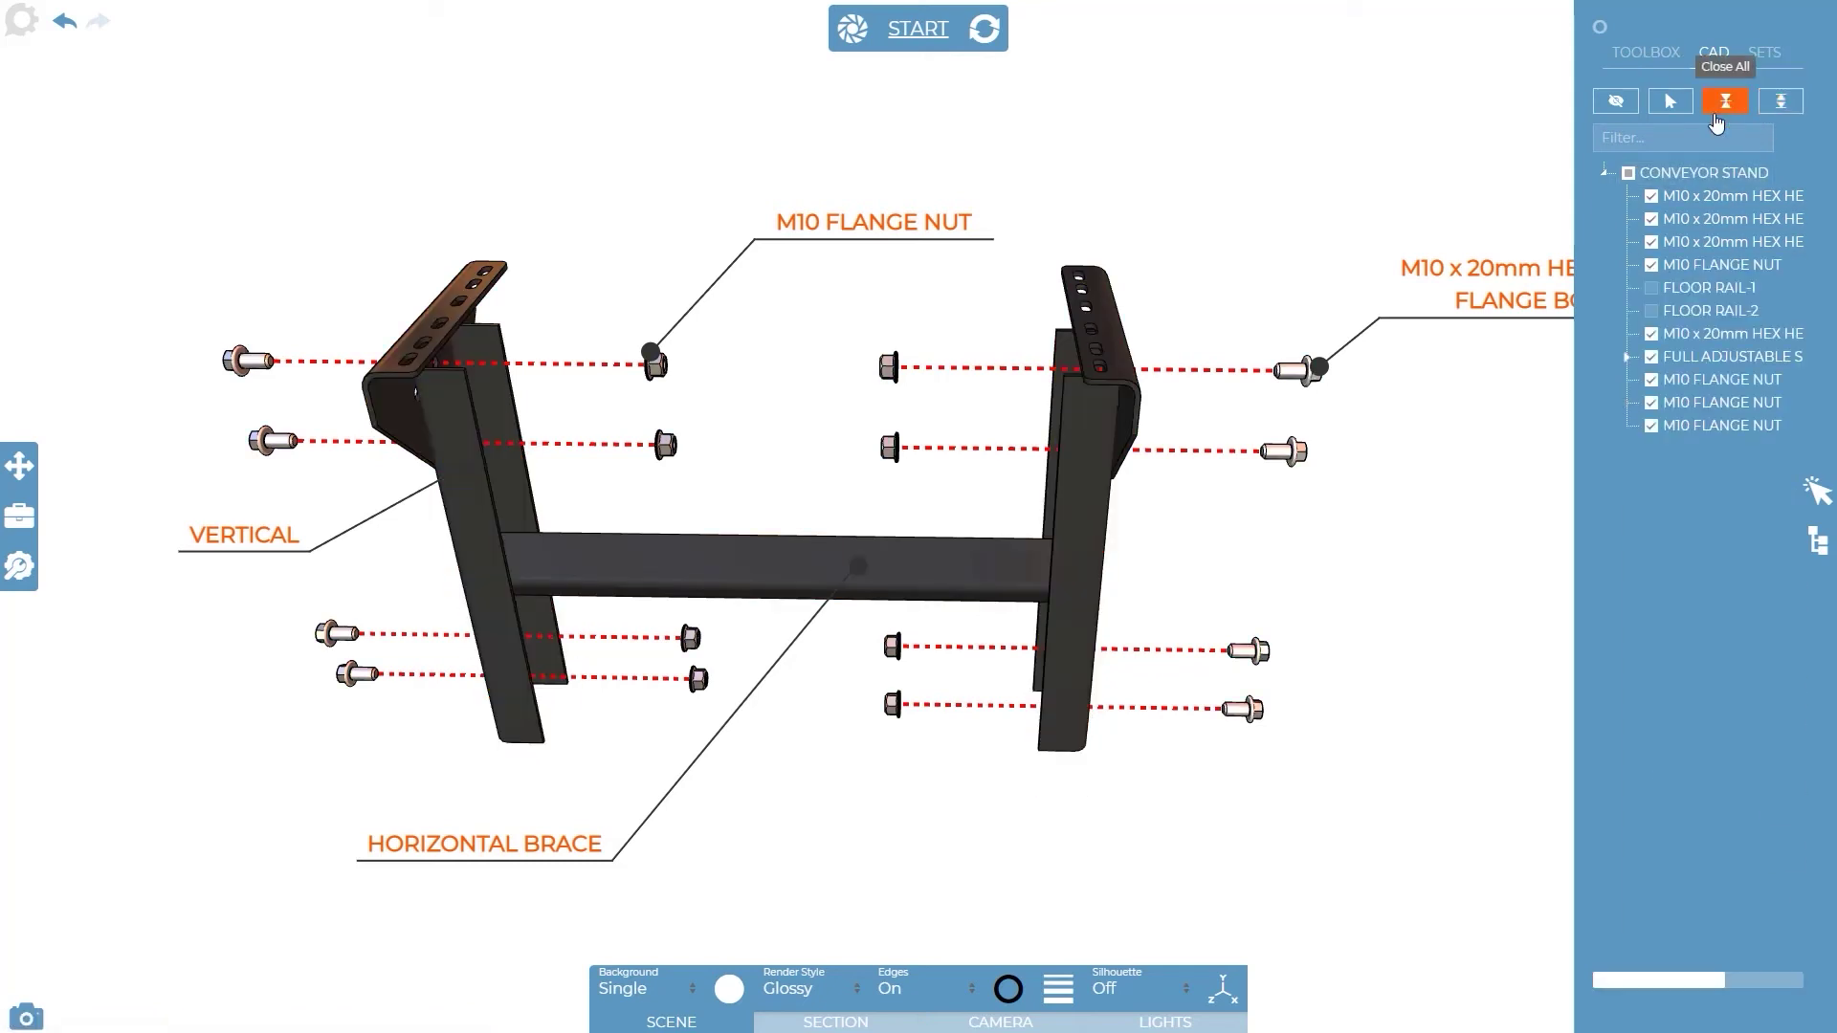
pyautogui.click(1700, 136)
pyautogui.write('m10')
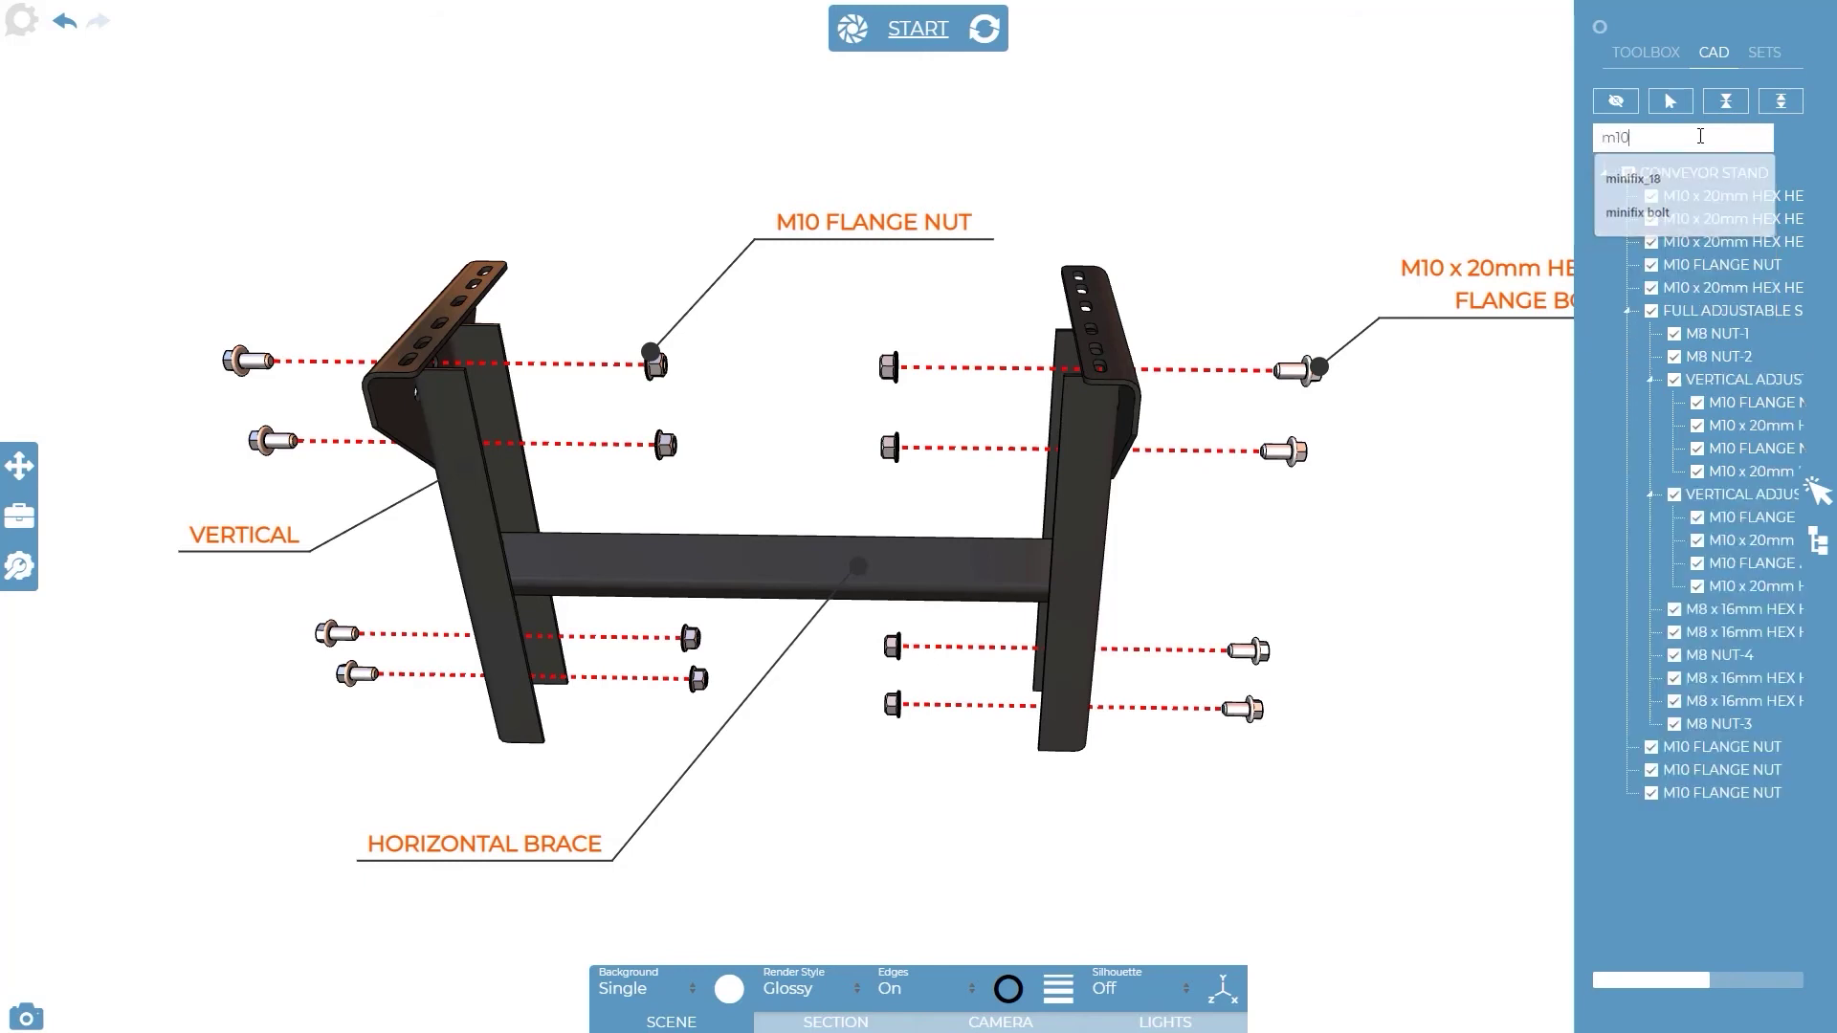
pyautogui.press('BackSpace')
pyautogui.press('BackSpace')
pyautogui.press('BackSpace')
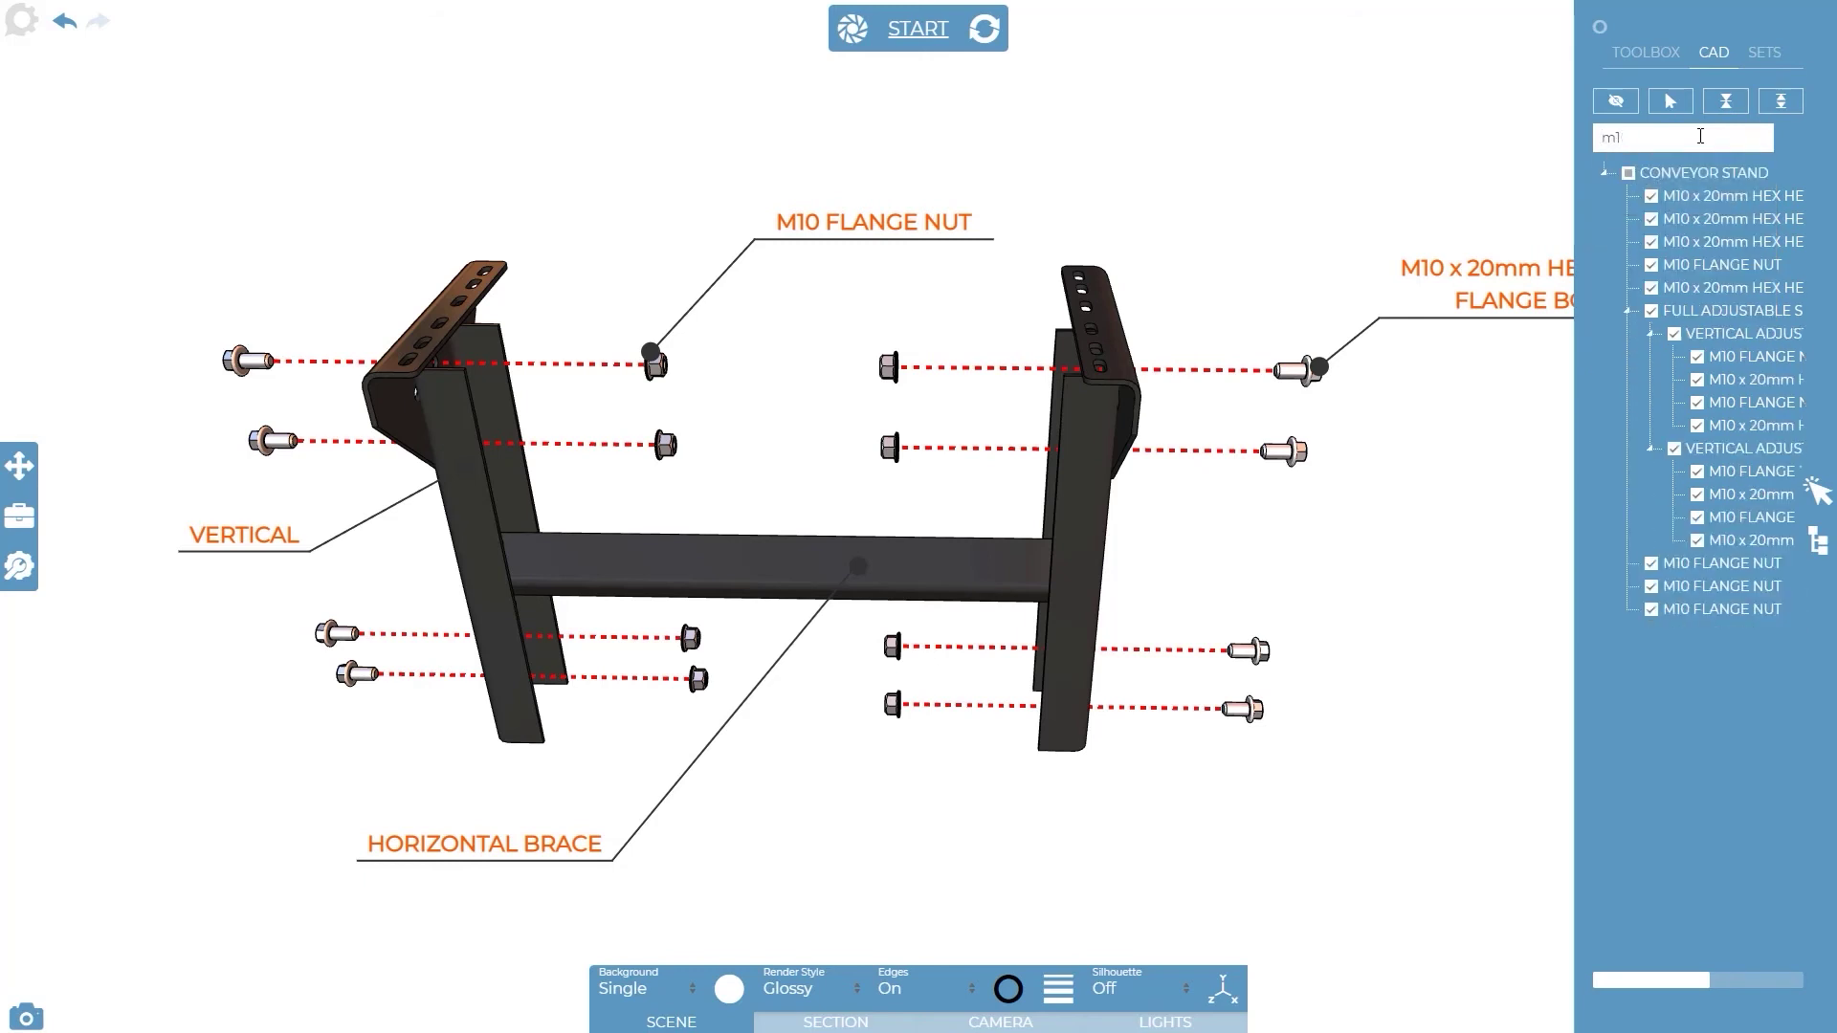
pyautogui.click(1616, 101)
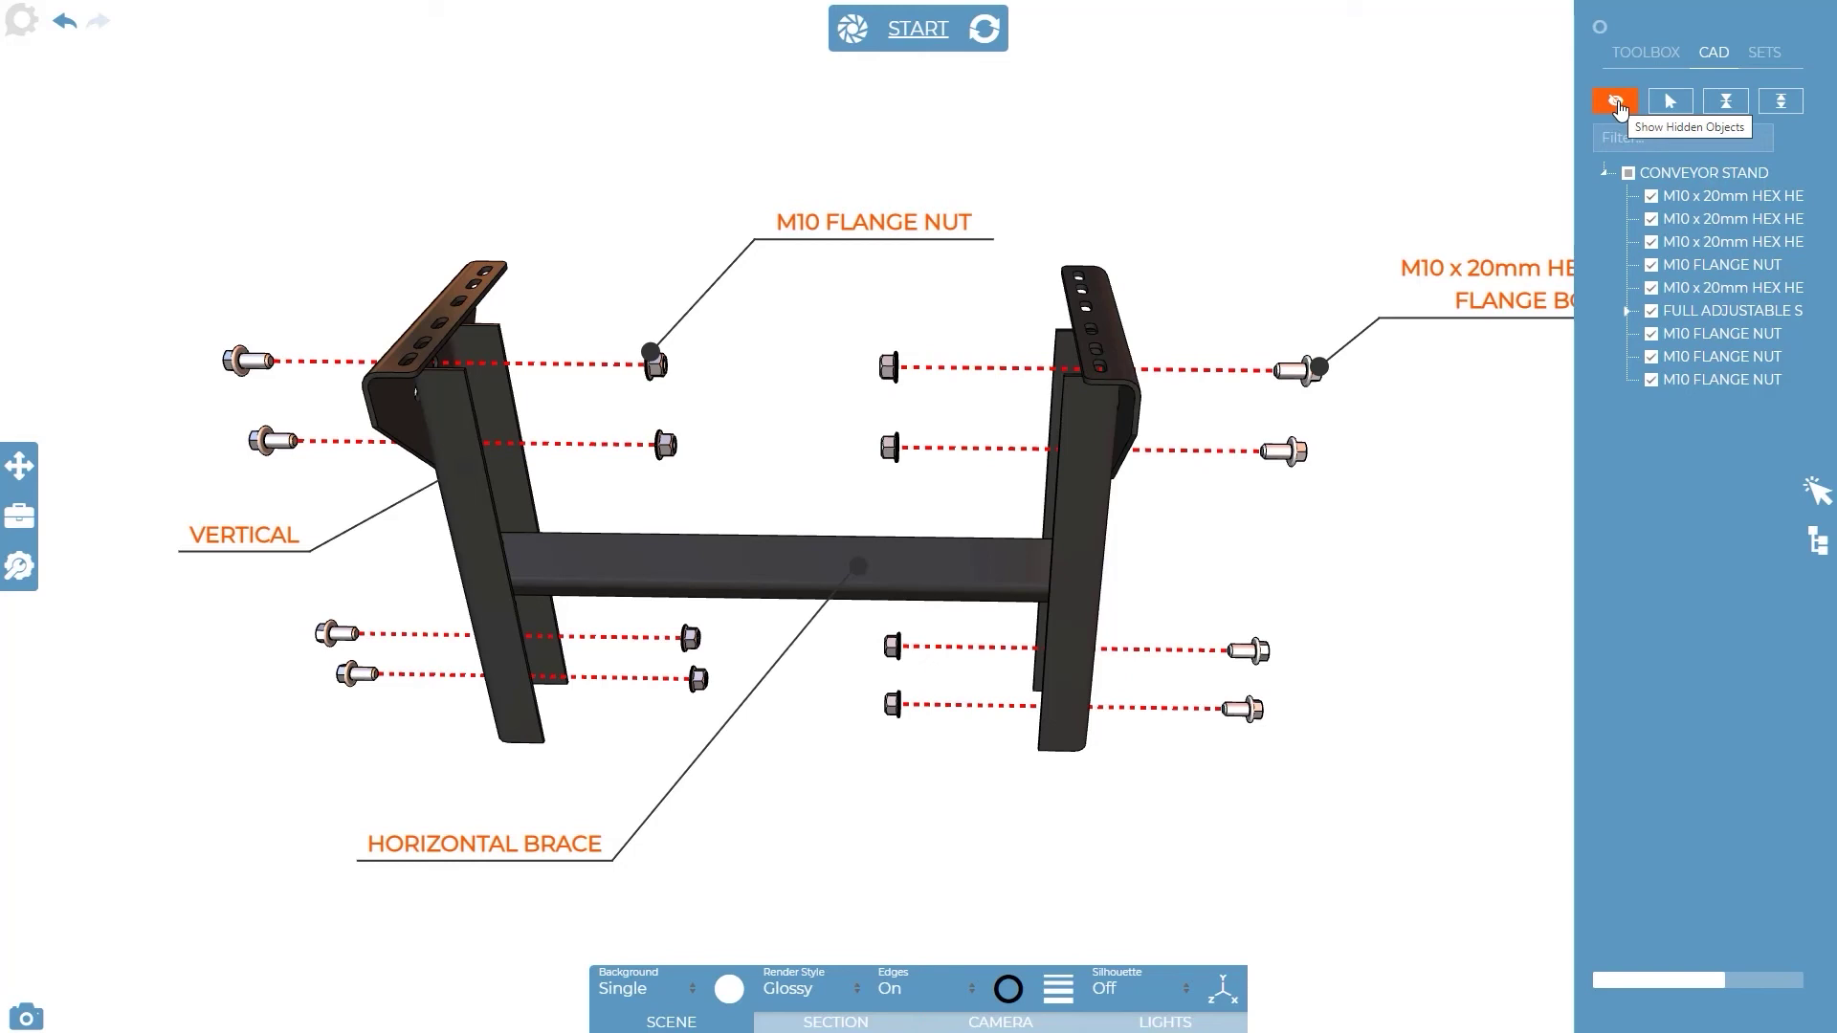
pyautogui.click(1616, 101)
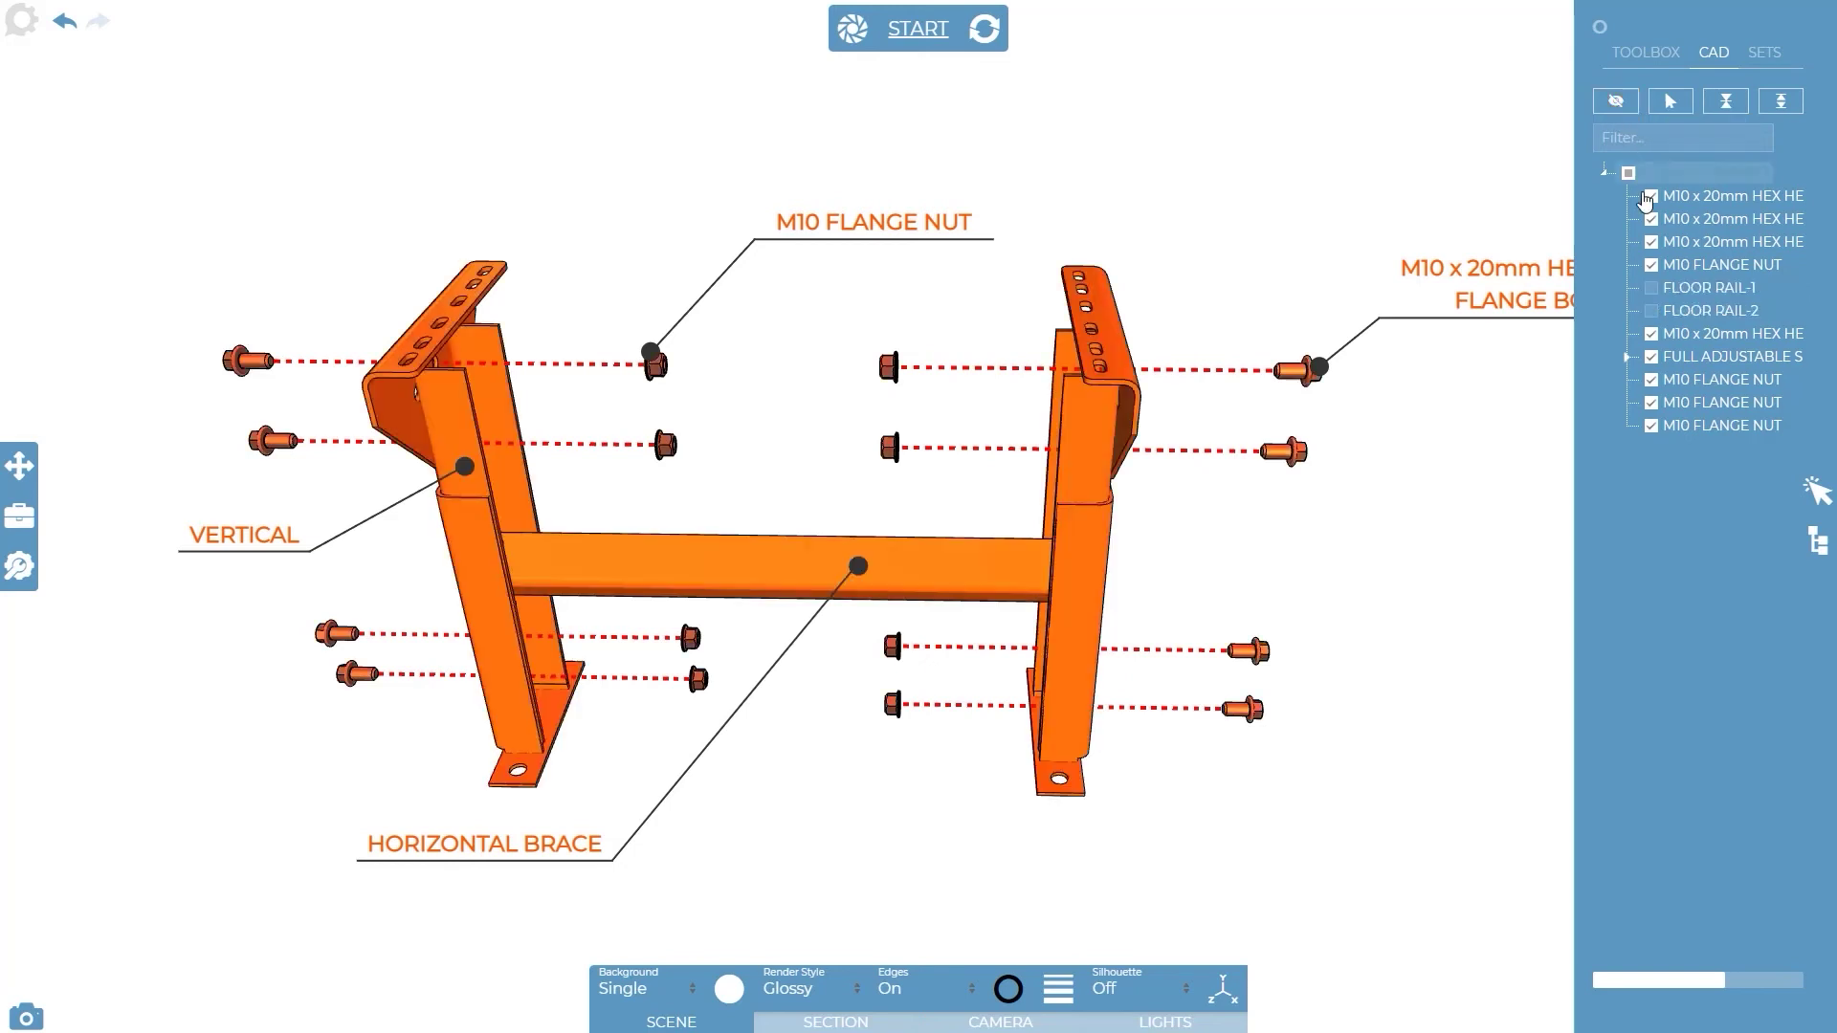
# Show FLOOR RAIL-1 and FLOOR RAIL-2 again and open the Selection Sets list
pyautogui.click(1651, 288)
pyautogui.click(1653, 311)
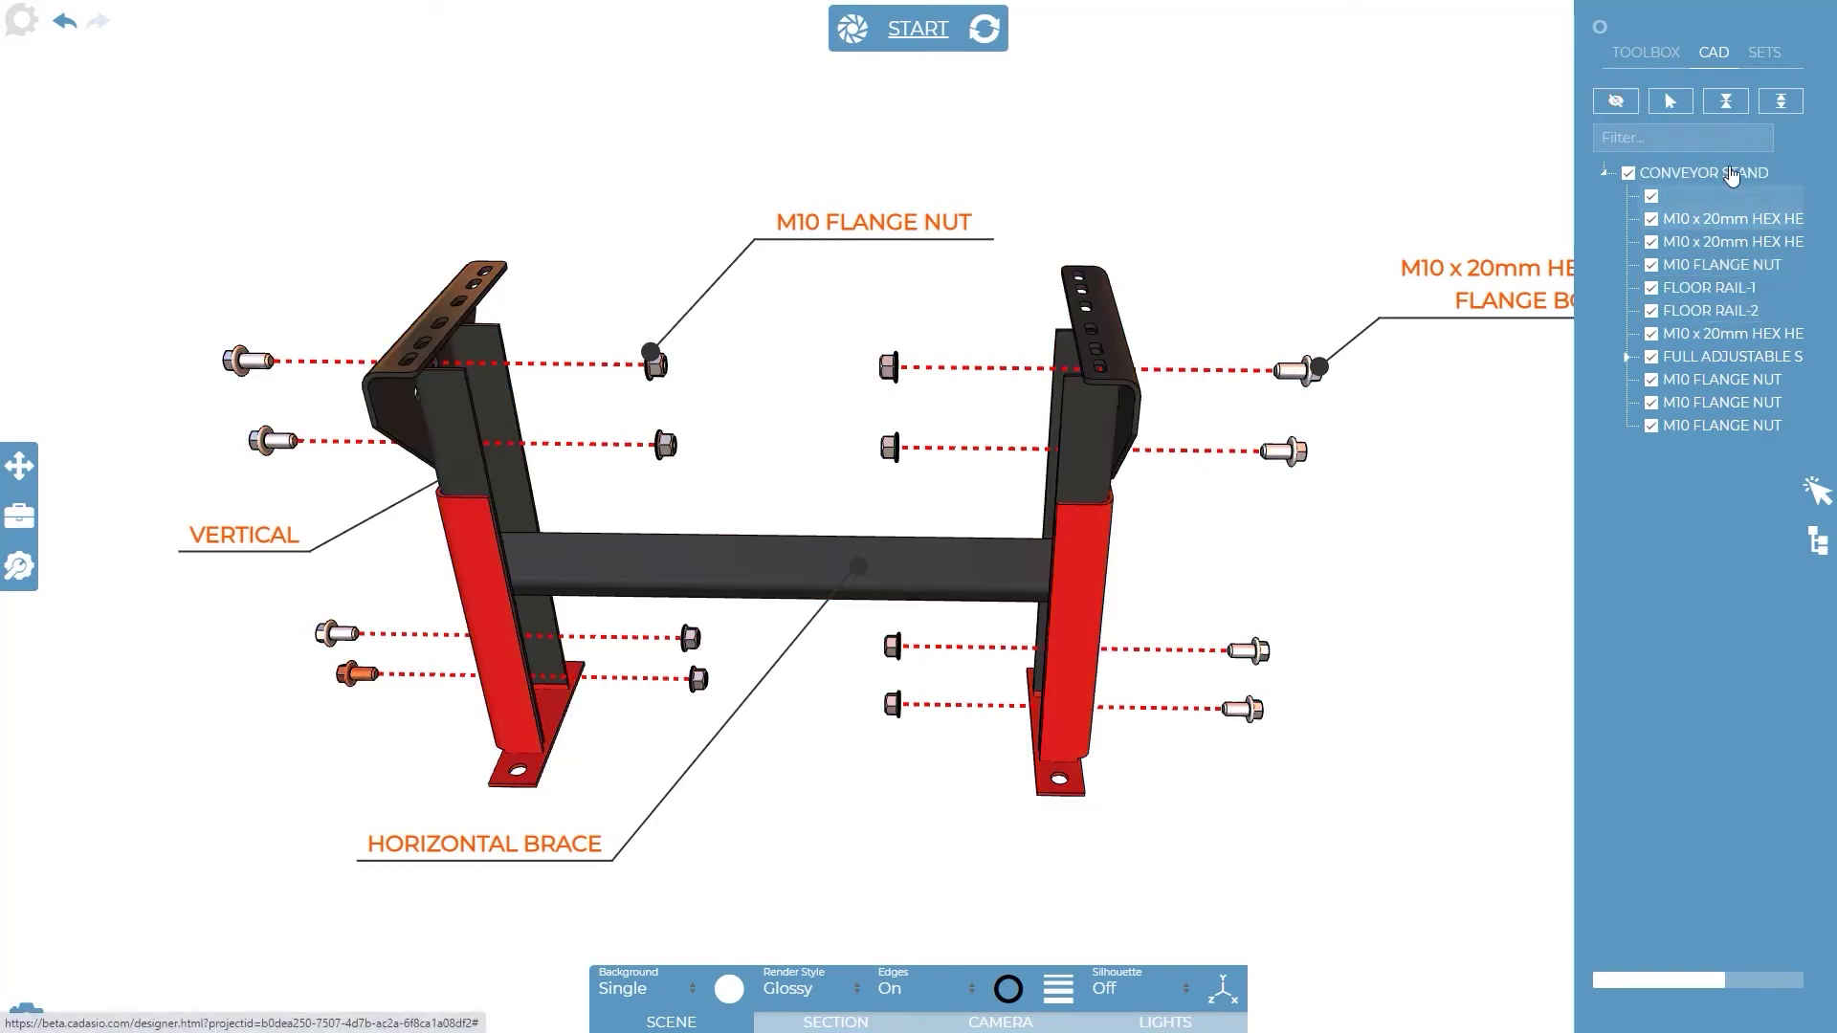
pyautogui.click(1764, 59)
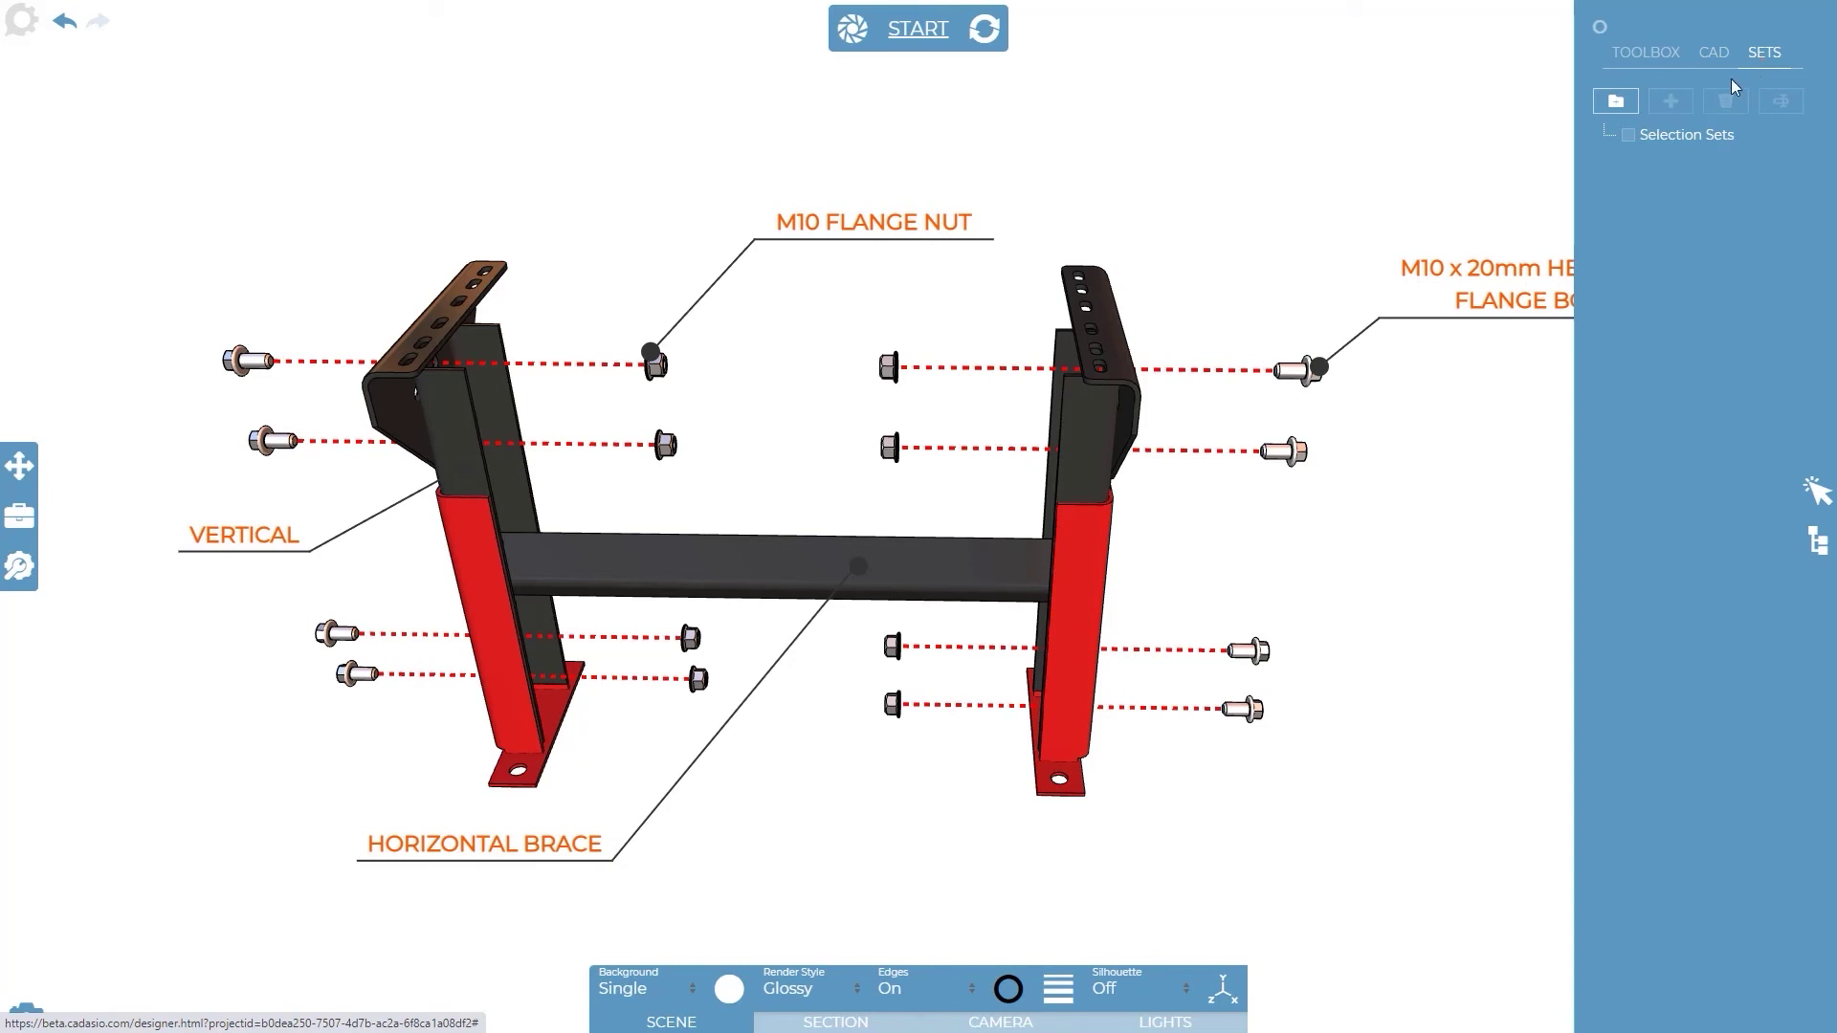
# Save the left and right upper brackets as a new selection set named 'Top Brace'
pyautogui.click(1116, 341)
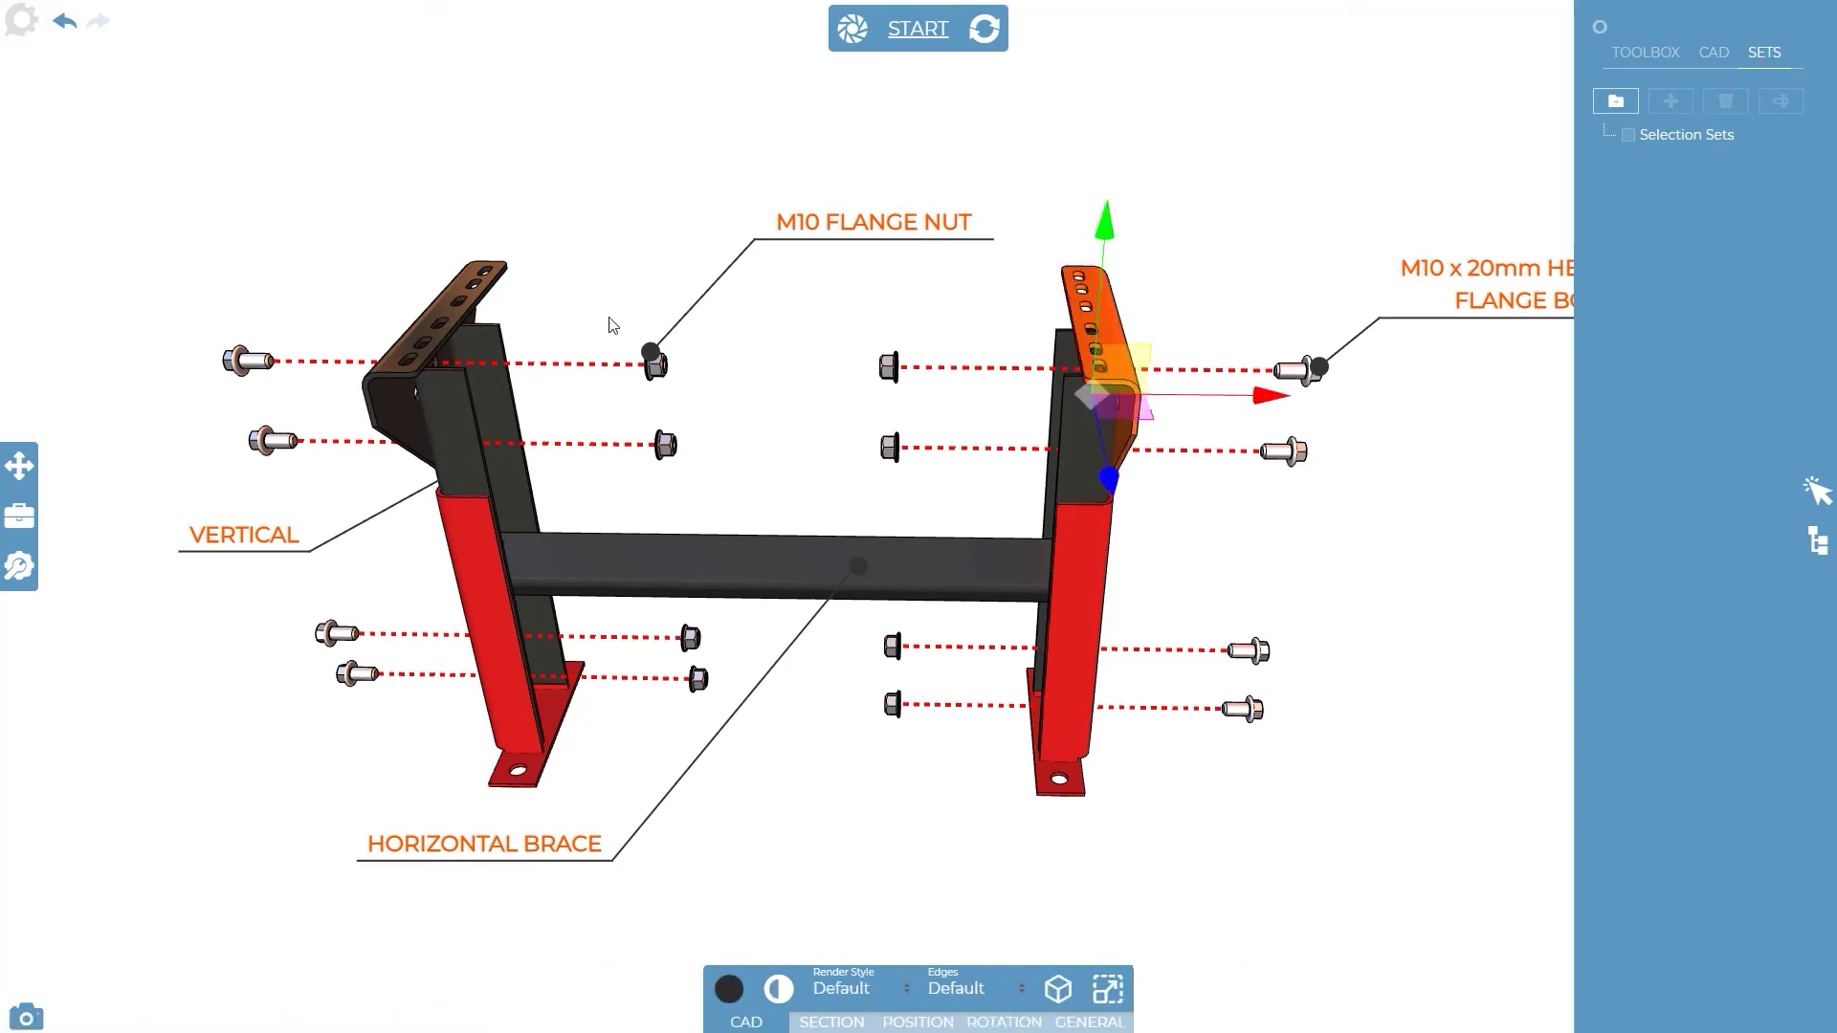
pyautogui.keyDown('ctrl'); pyautogui.click(446, 312); pyautogui.keyUp('ctrl')
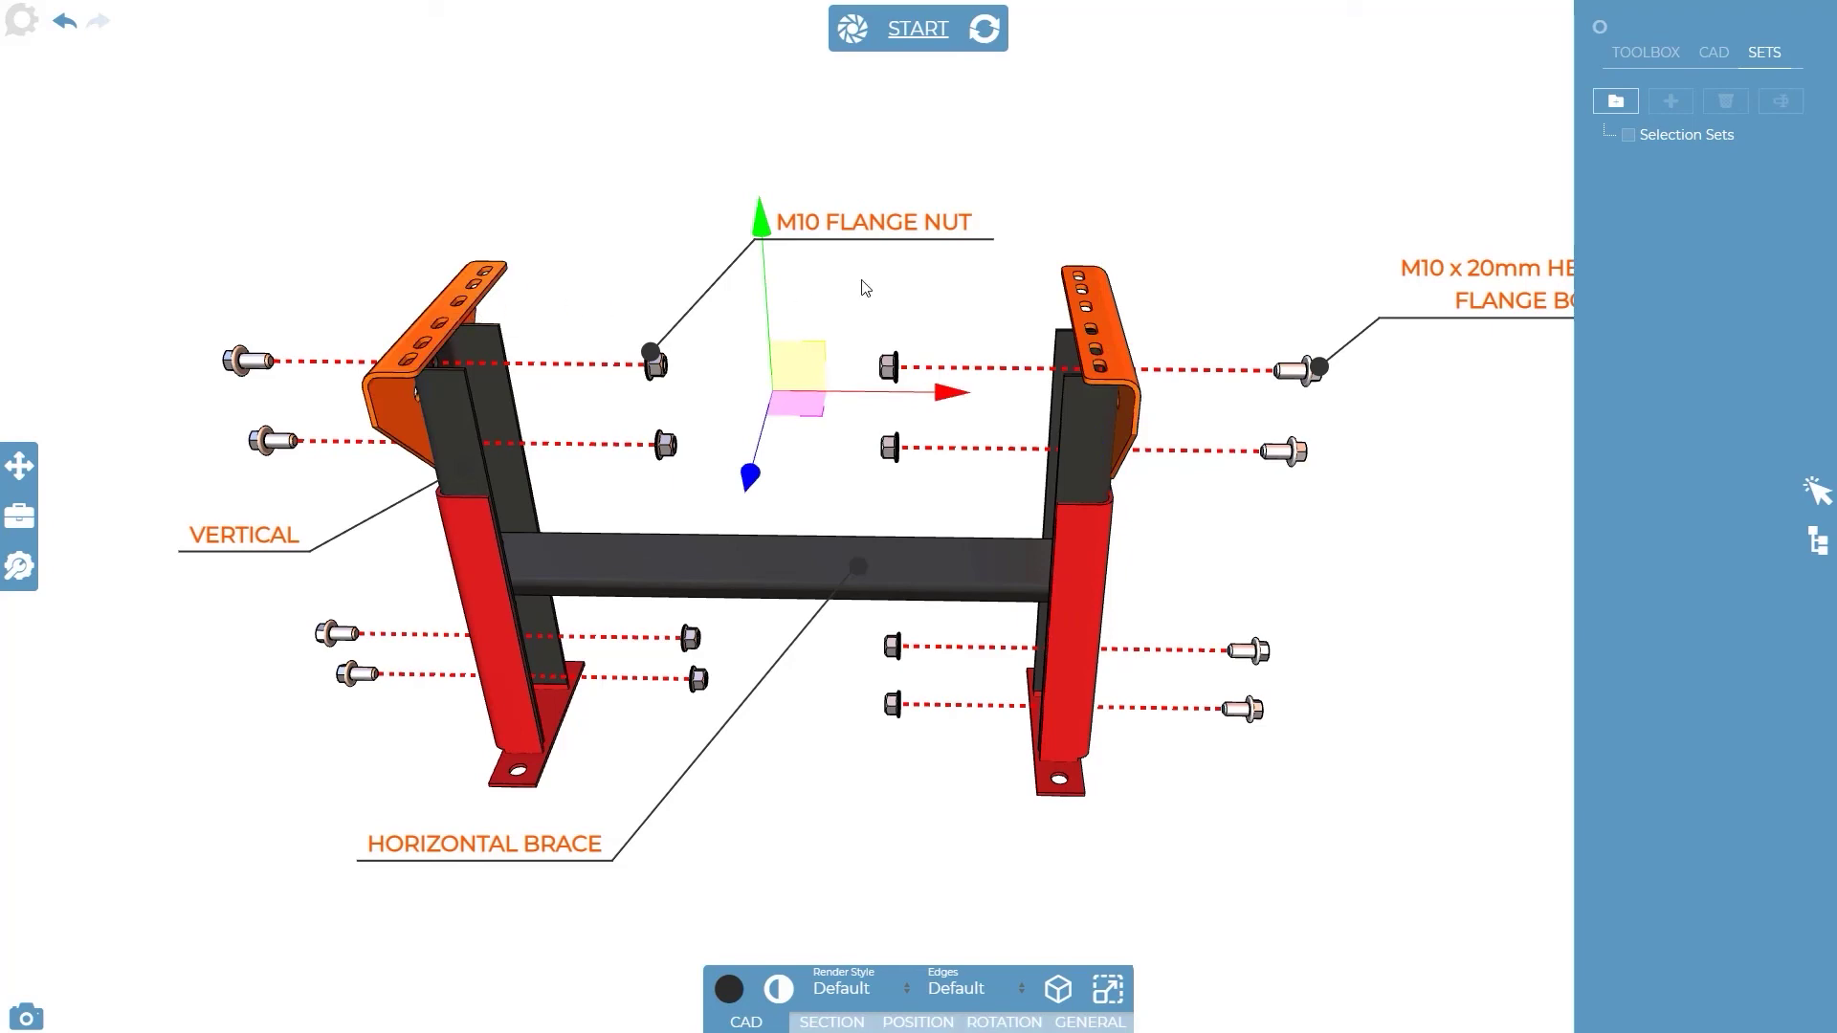
pyautogui.click(1617, 102)
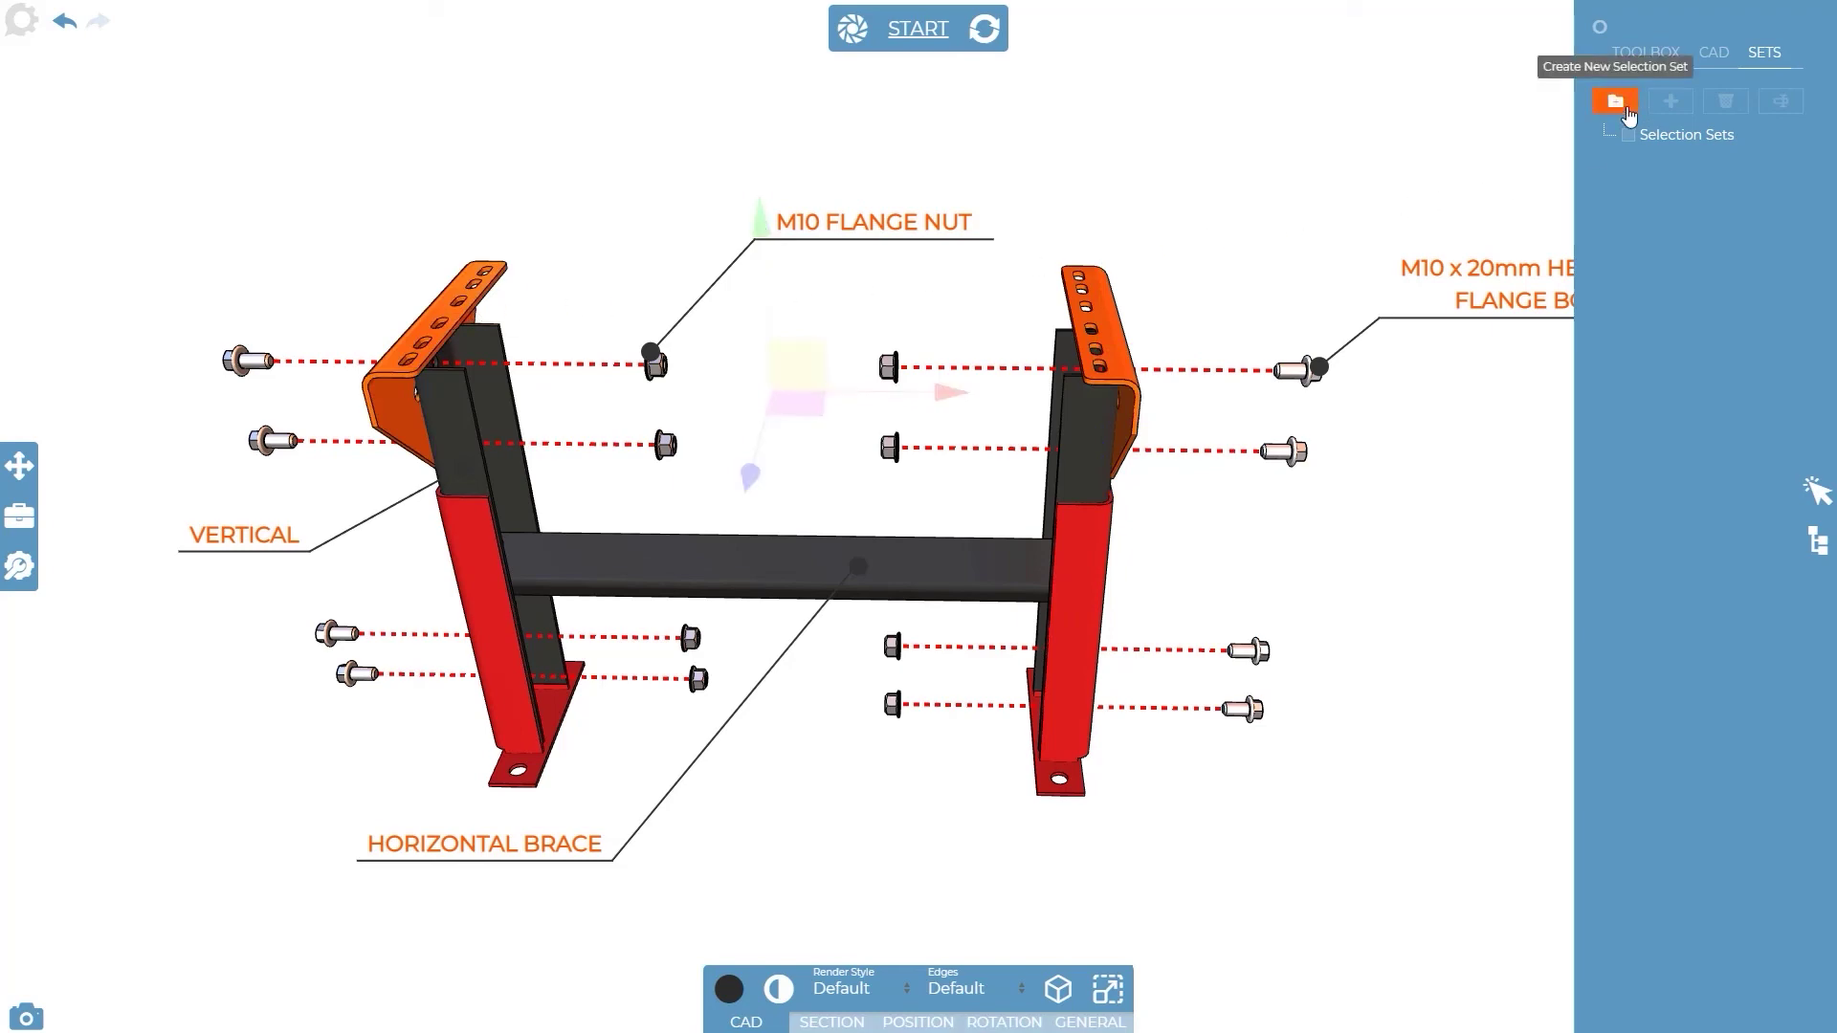
pyautogui.click(1617, 102)
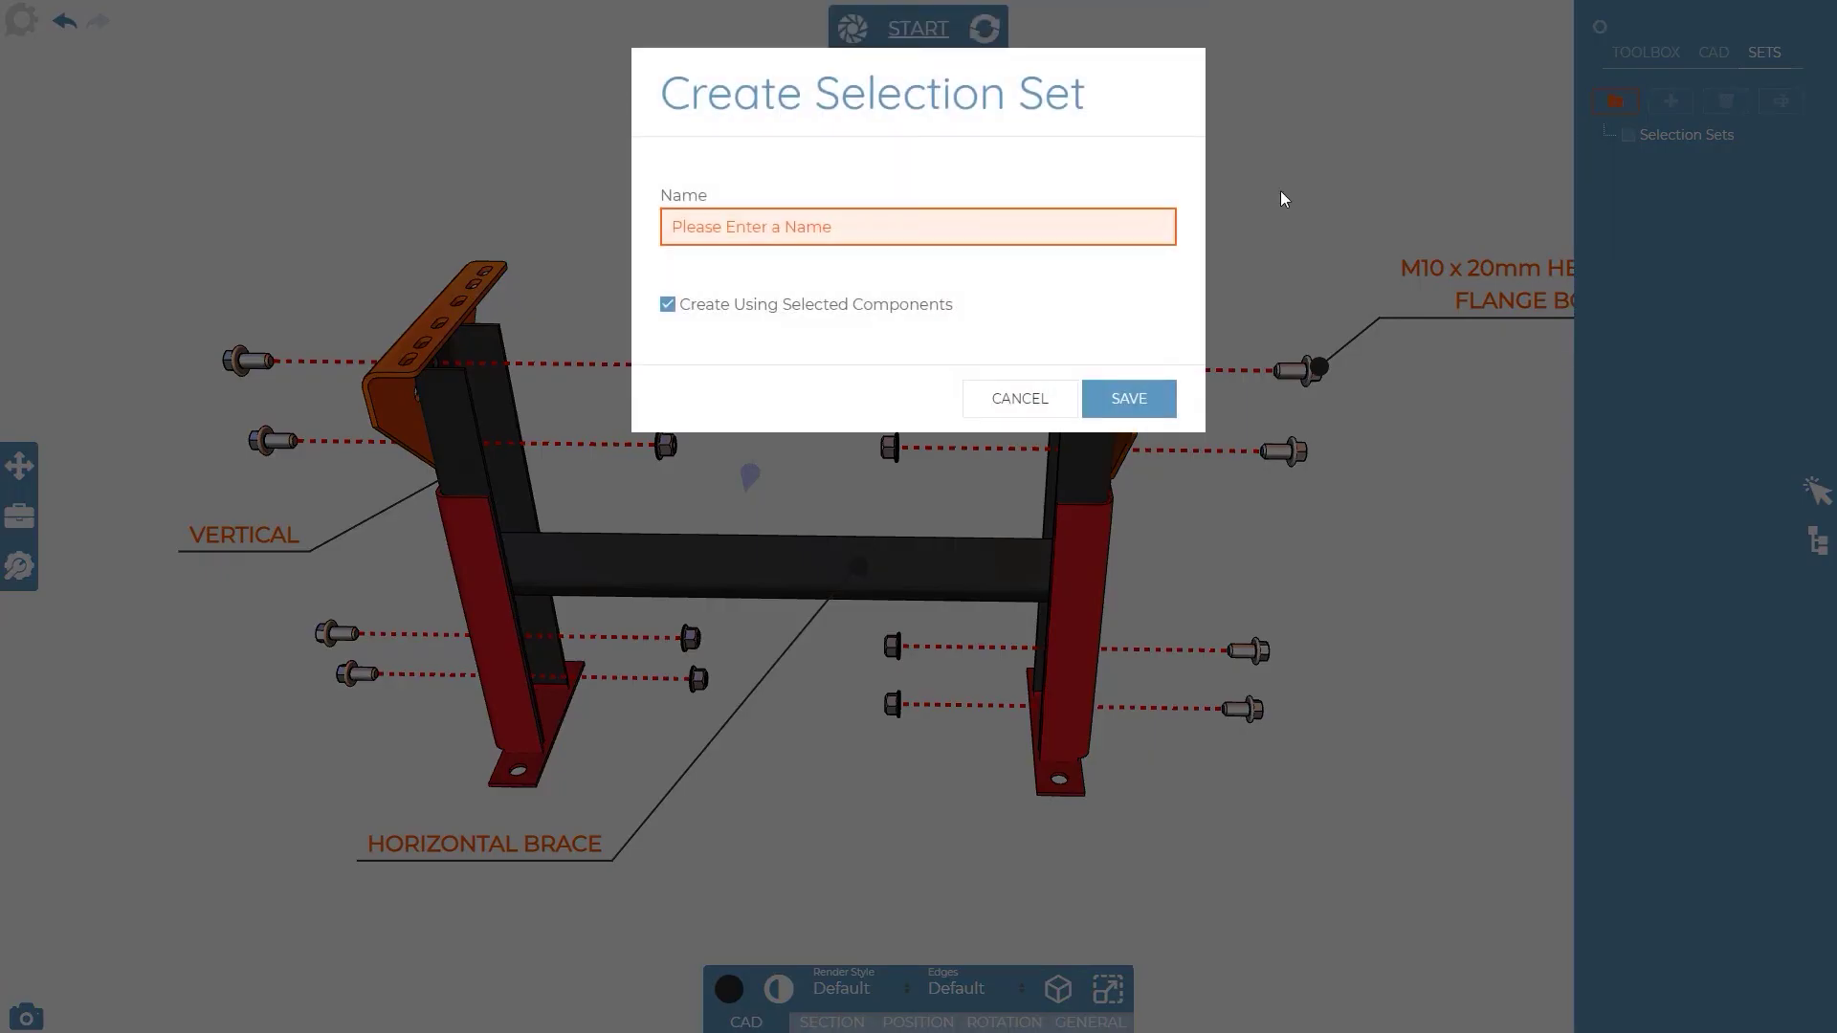
pyautogui.write('Top Brace')
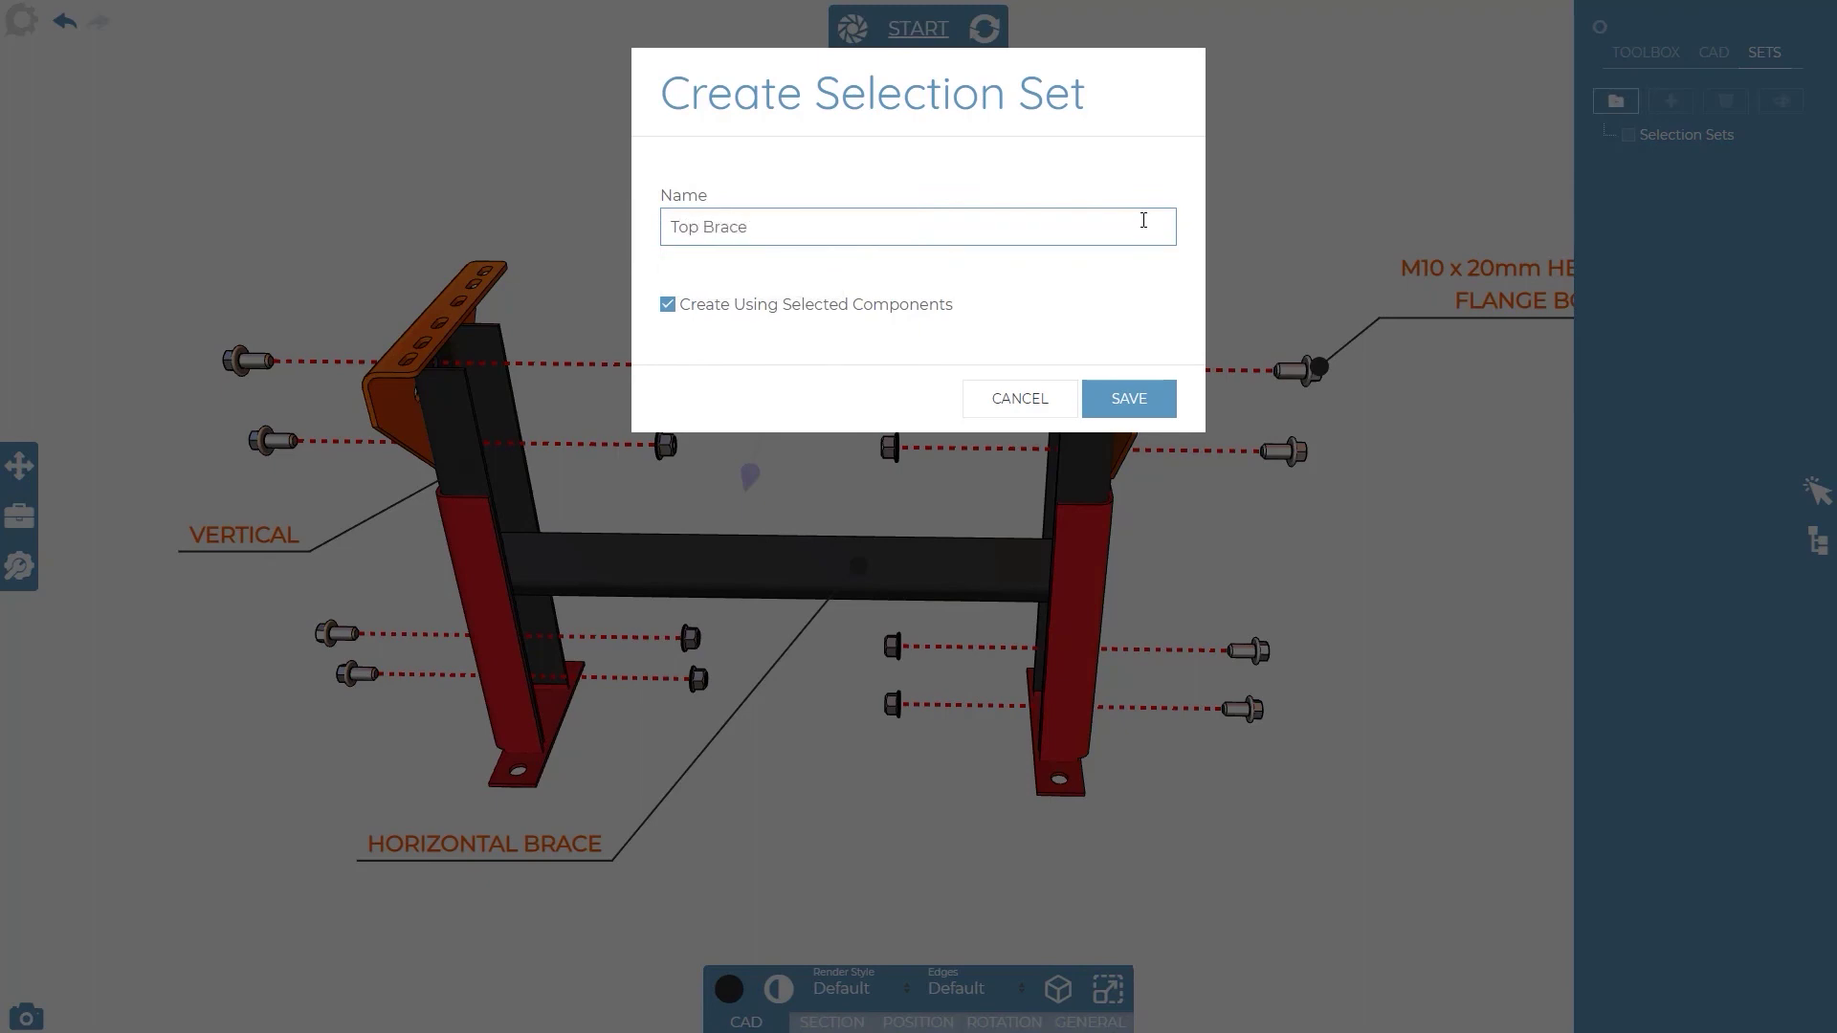
pyautogui.click(1133, 400)
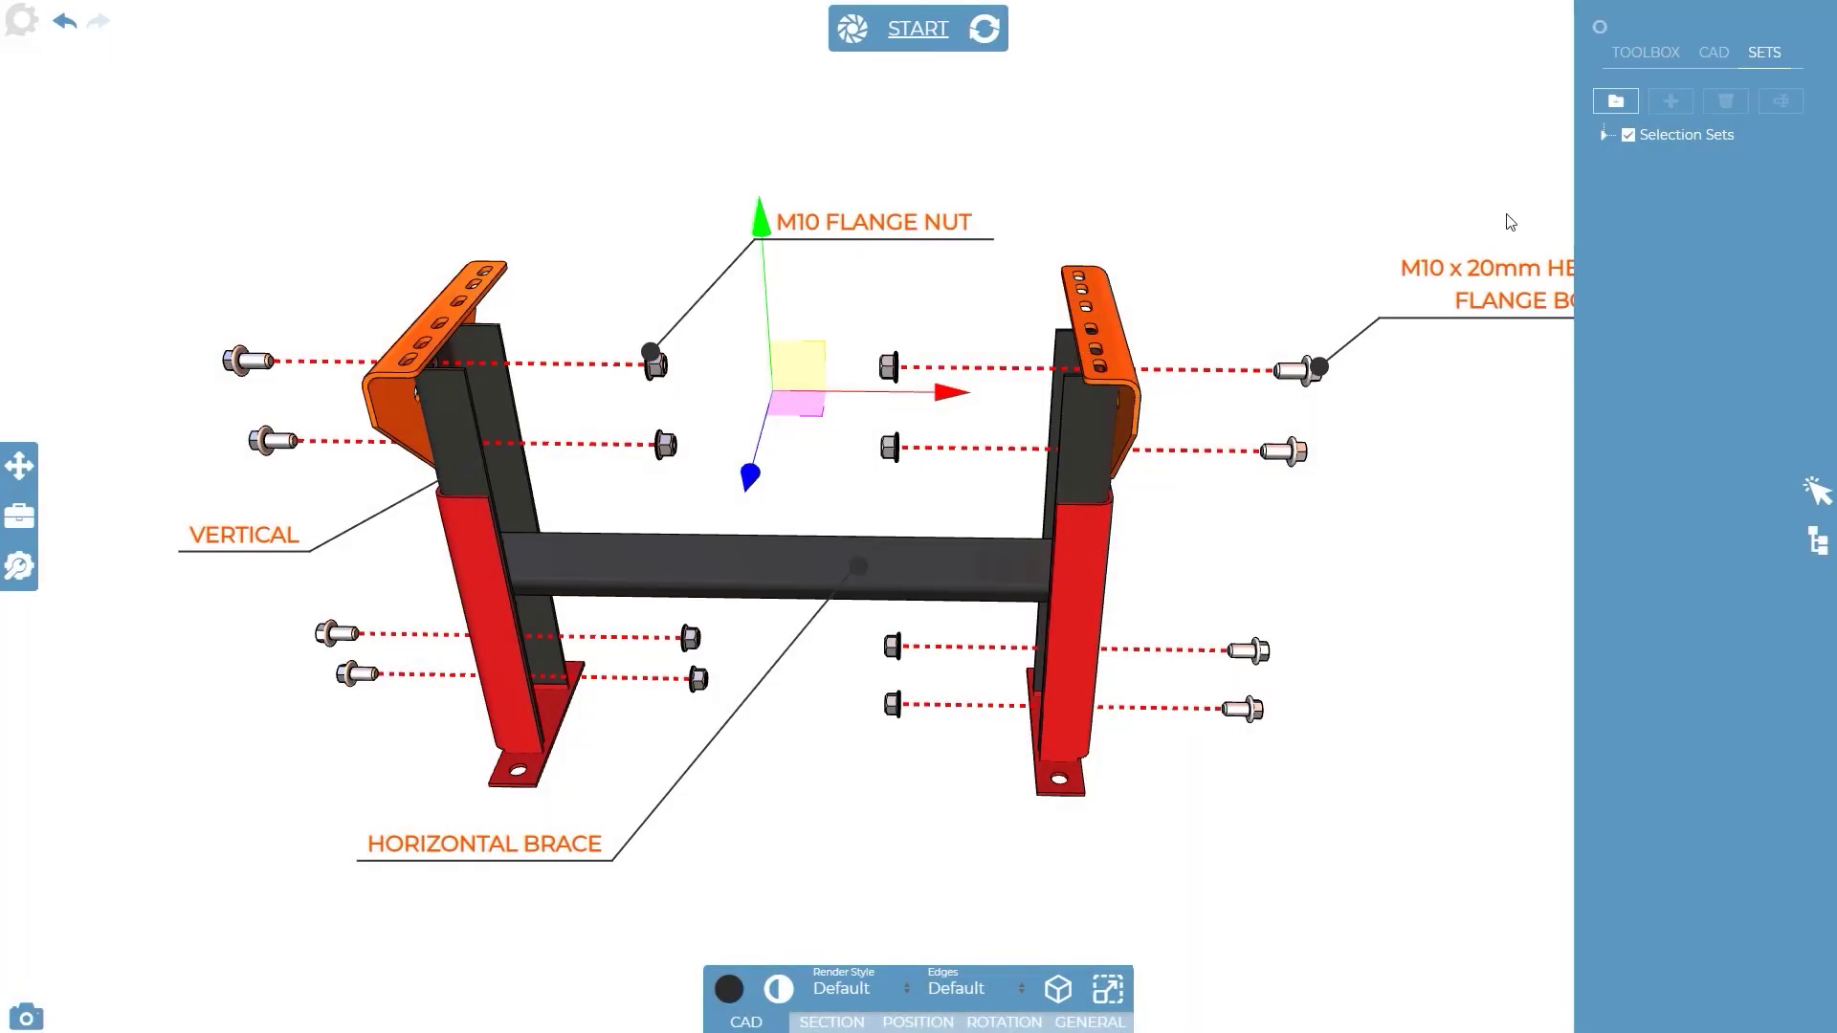
# Add the vertical posts to the Top Brace selection set
pyautogui.click(1605, 134)
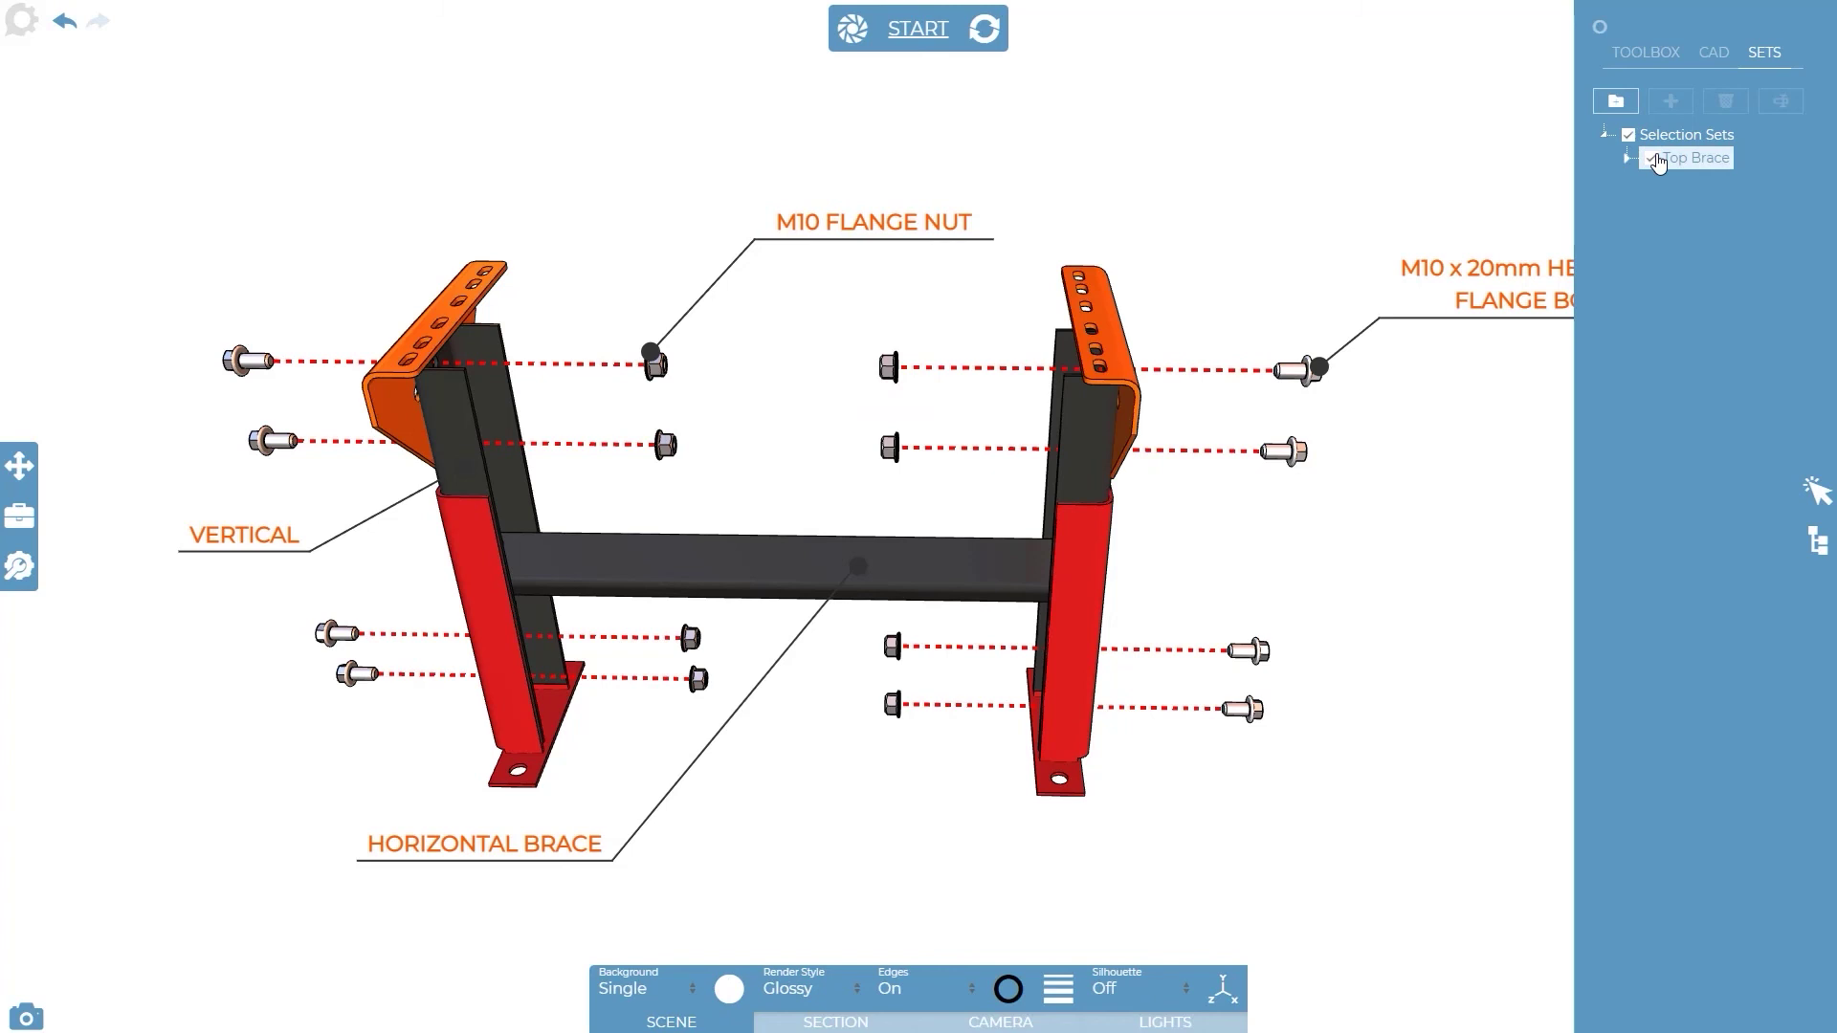
pyautogui.click(1628, 159)
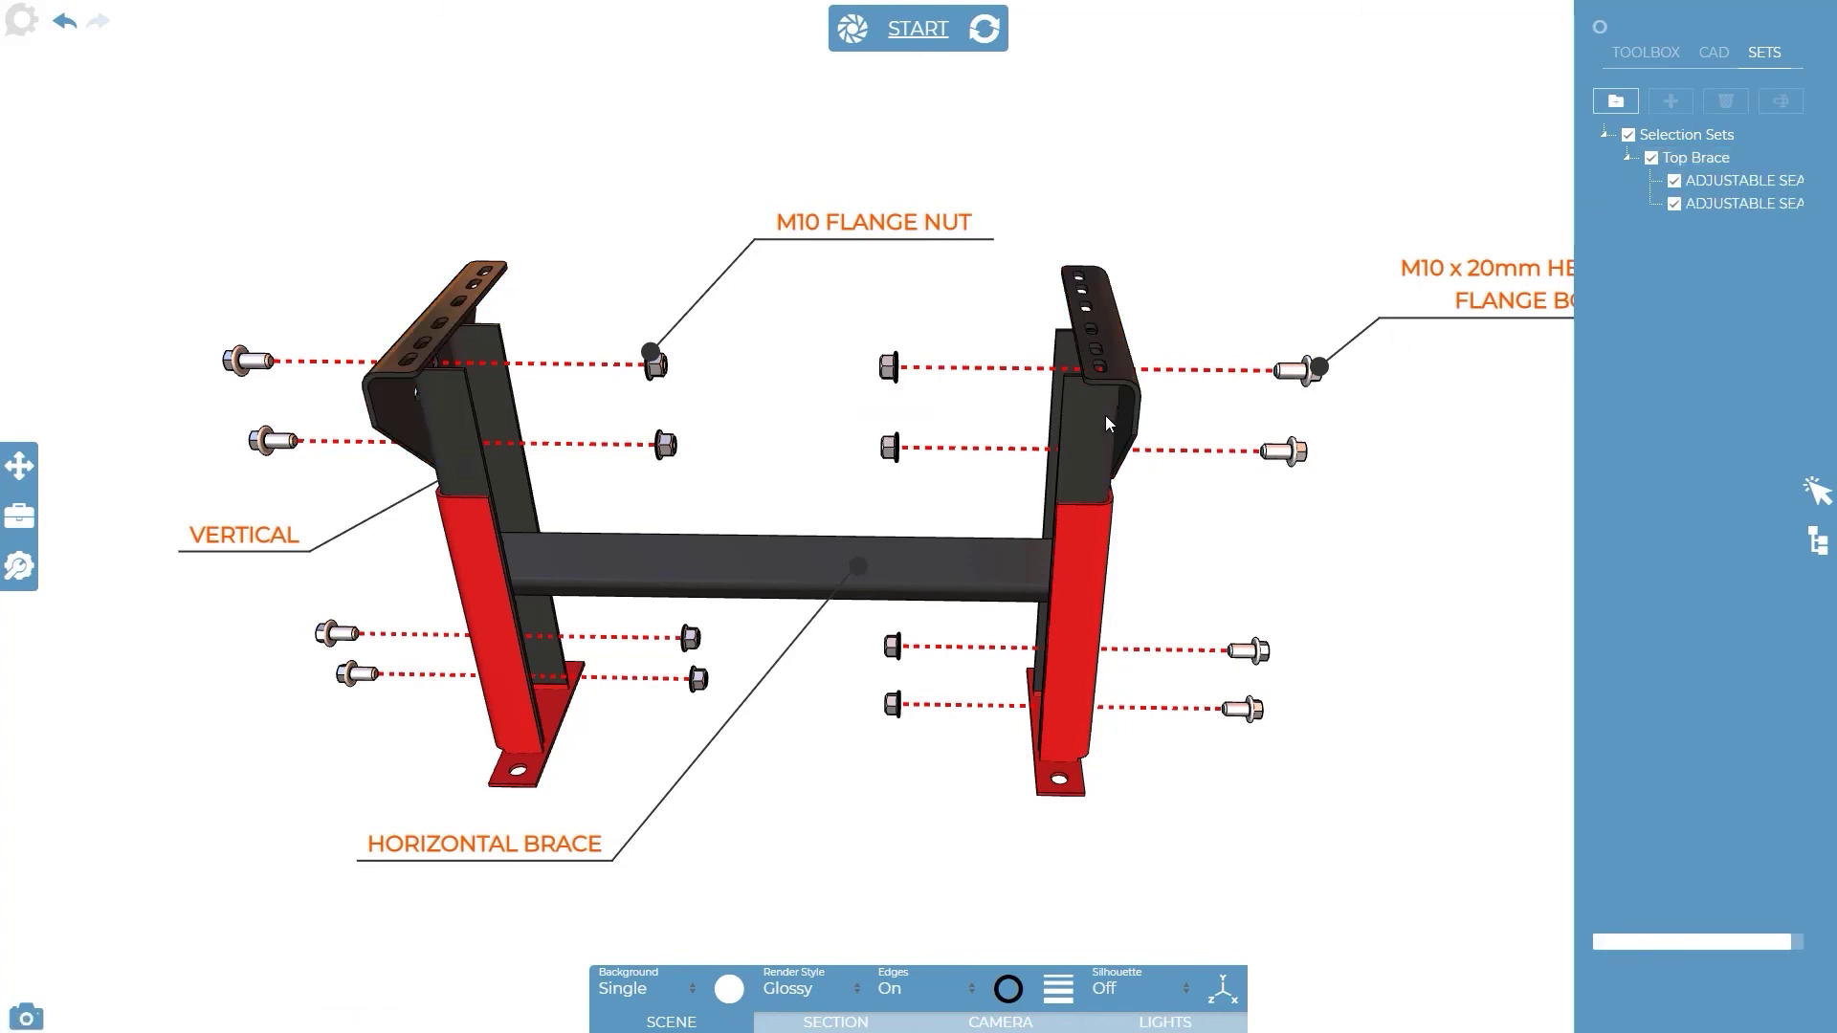
pyautogui.click(1054, 427)
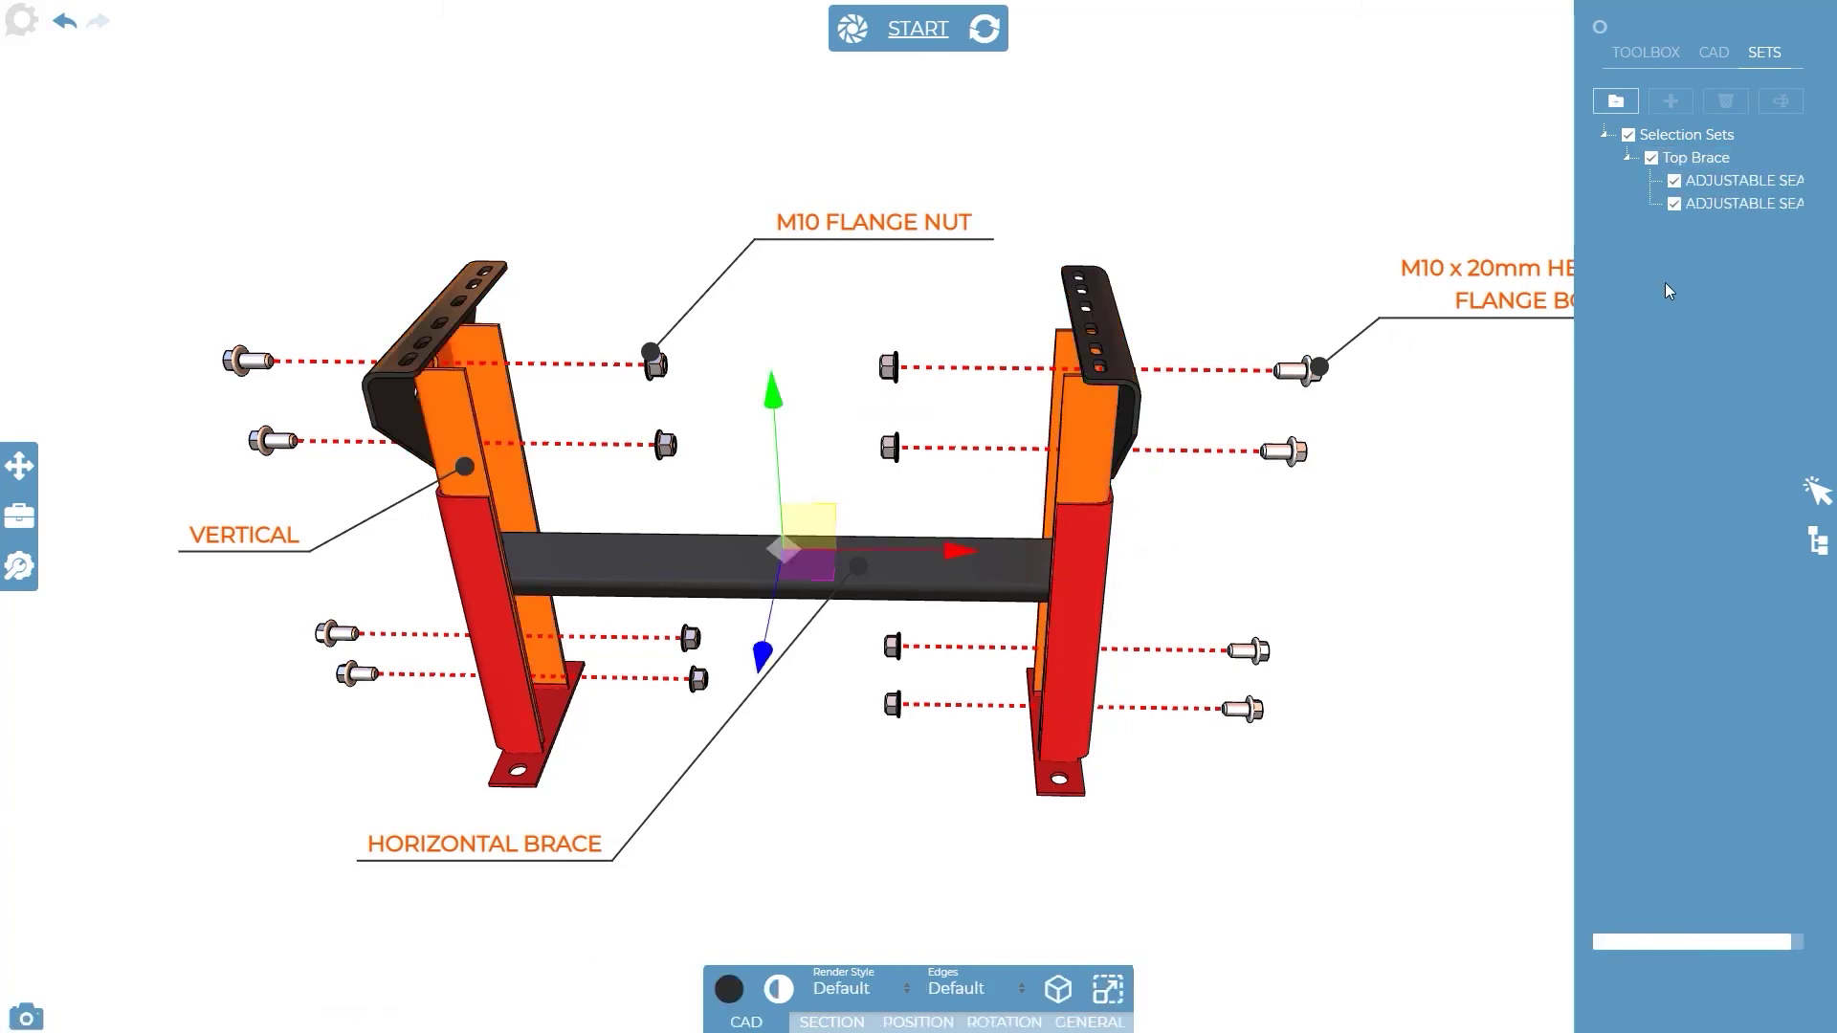
pyautogui.click(1702, 166)
pyautogui.click(1678, 103)
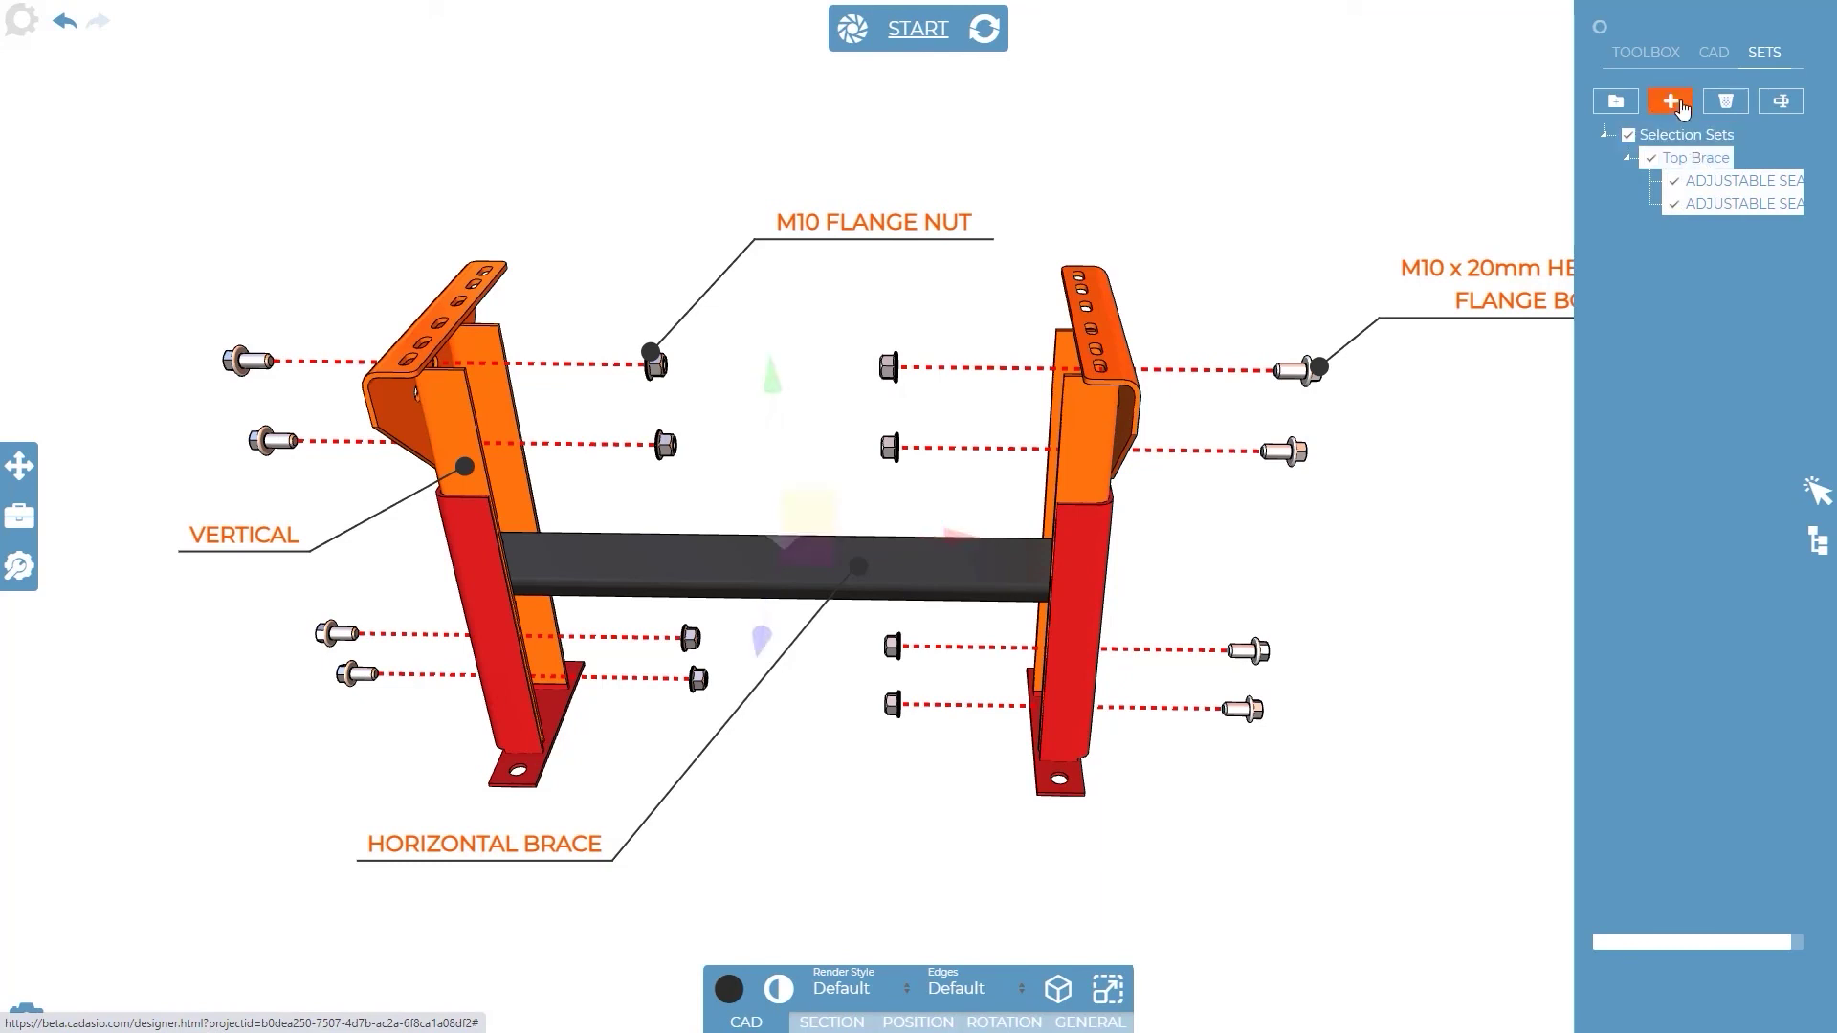